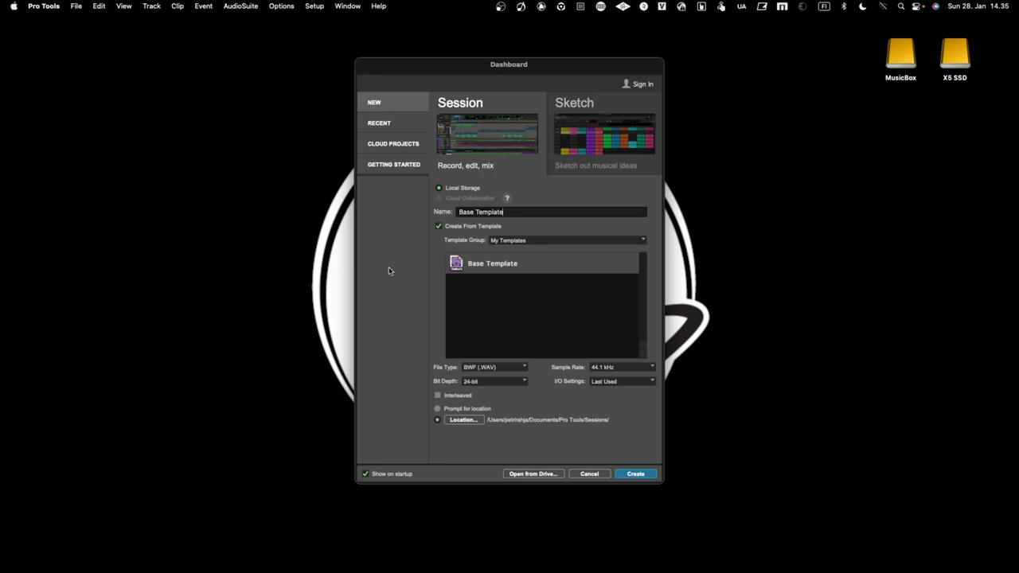
# - Name the new session MASCHINE TEMPLATE
pyautogui.press('BackSpace')
pyautogui.press('BackSpace')
pyautogui.press('BackSpace')
pyautogui.press('BackSpace')
pyautogui.press('BackSpace')
pyautogui.press('BackSpace')
pyautogui.press('BackSpace')
pyautogui.press('BackSpace')
pyautogui.press('BackSpace')
pyautogui.press('BackSpace')
pyautogui.press('BackSpace')
pyautogui.press('BackSpace')
pyautogui.press('BackSpace')
pyautogui.write('MASCHINE TEMPLATE')
# - Set the sample rate to 48 kHz and create the session from the Base Template
pyautogui.click(603, 370)
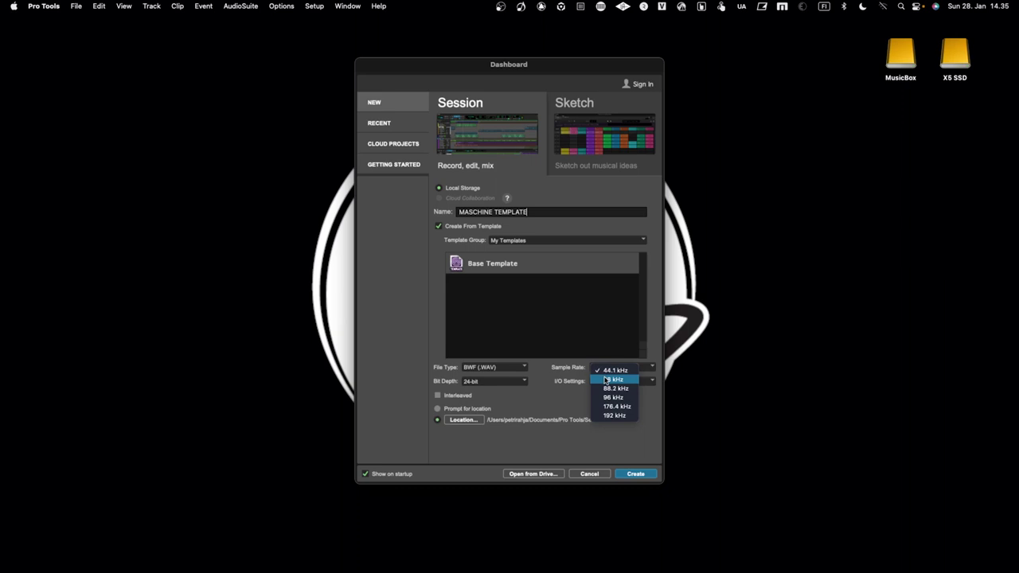
pyautogui.click(607, 381)
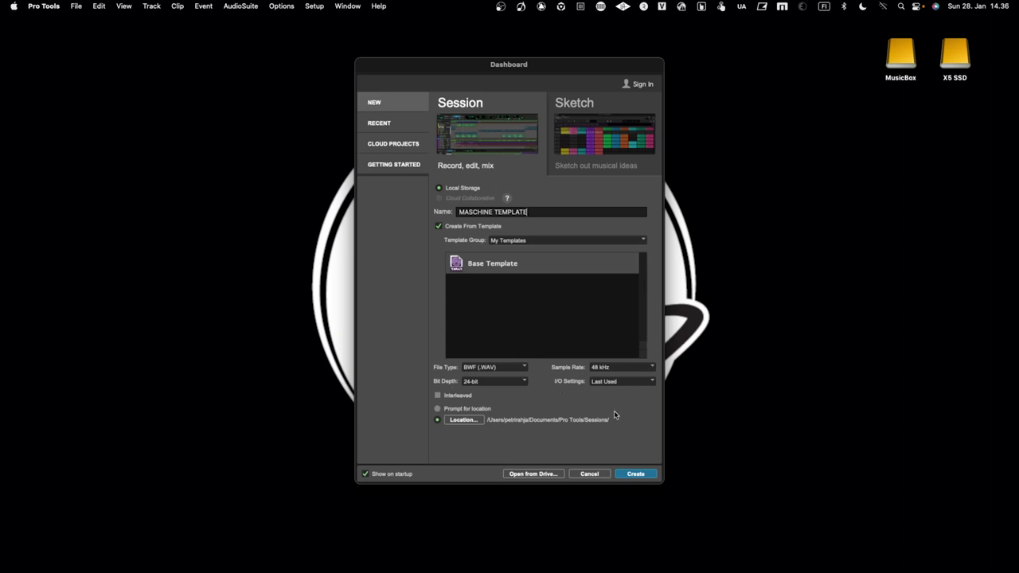
pyautogui.click(635, 474)
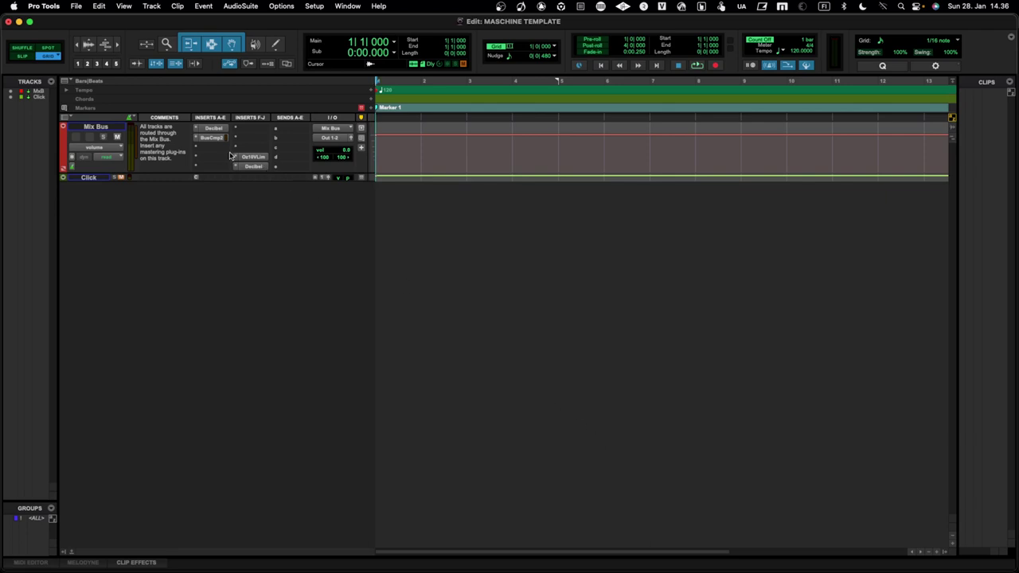
pyautogui.click(212, 129)
pyautogui.moveTo(213, 129); pyautogui.dragTo(211, 141)
pyautogui.click(215, 130)
# - Add a stereo routing folder track below the Click track and a stereo instrument track inside it
pyautogui.press('super+shift+n')
pyautogui.press('Return')
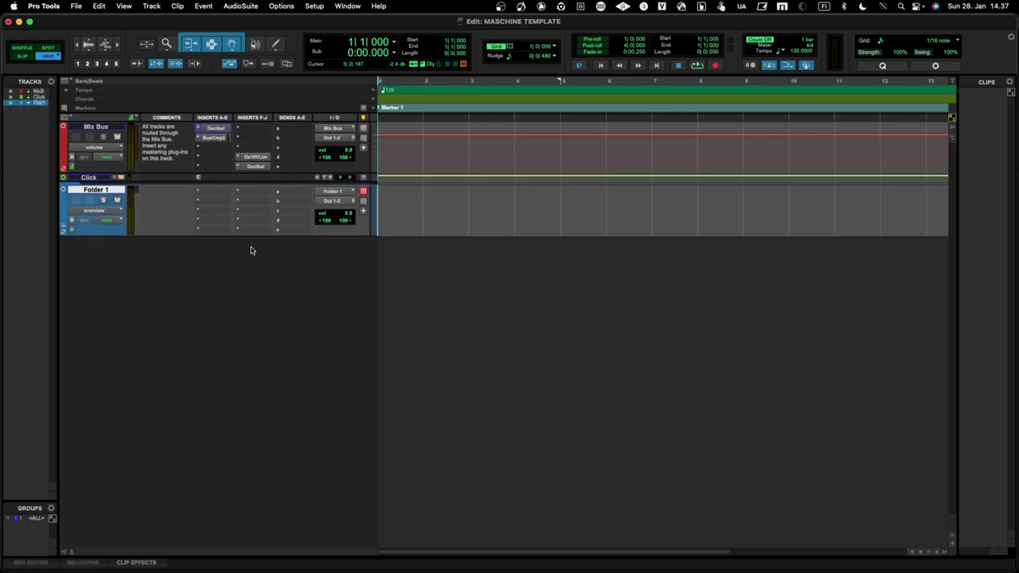
pyautogui.press('super+shift+n')
pyautogui.press('Return')
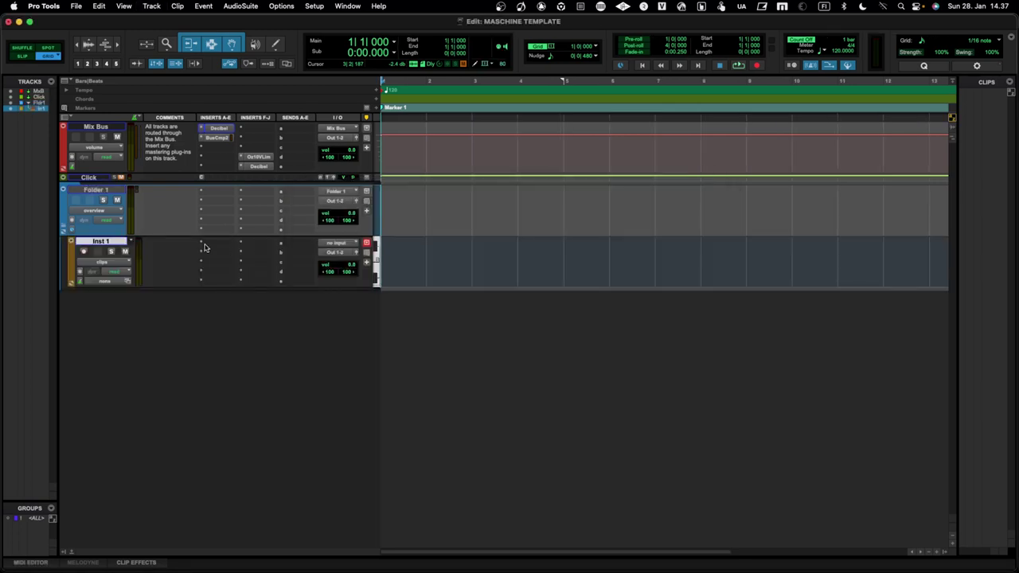
# - Route the folder track's output to the Mix Bus and the instrument track's output to the Folder 1 bus
pyautogui.click(105, 192)
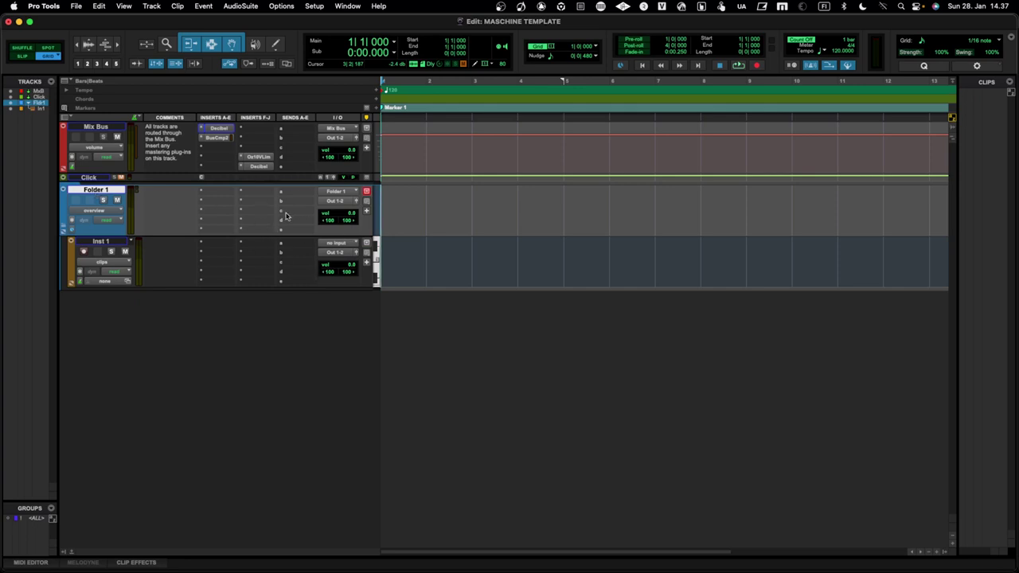
pyautogui.click(335, 201)
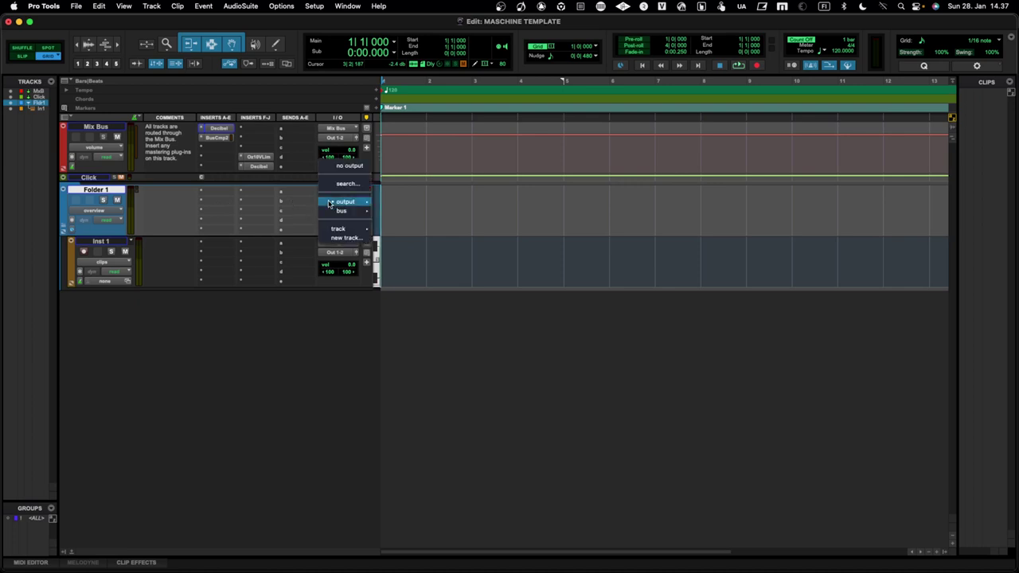
pyautogui.moveTo(345, 213)
pyautogui.click(406, 214)
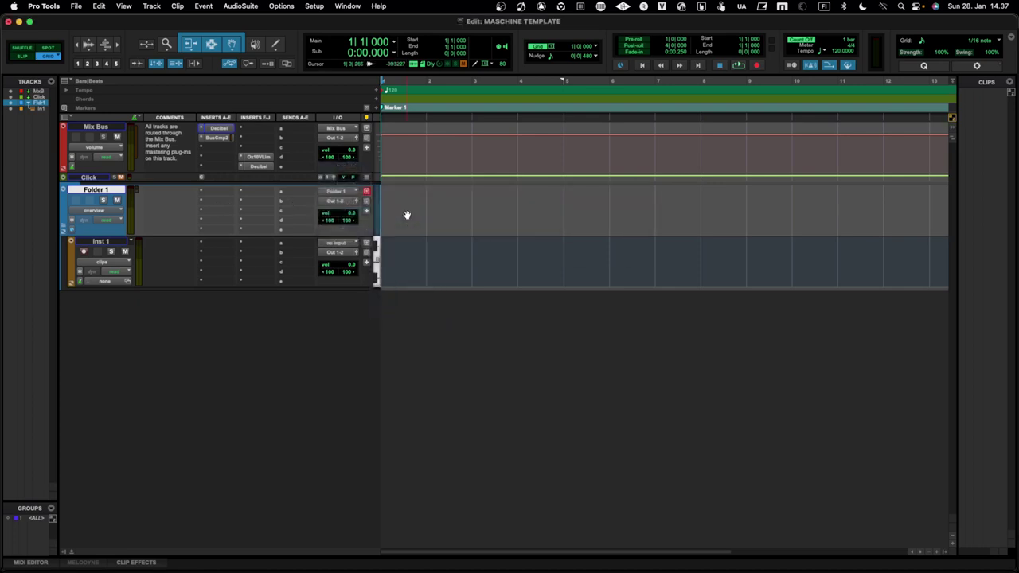
pyautogui.click(338, 253)
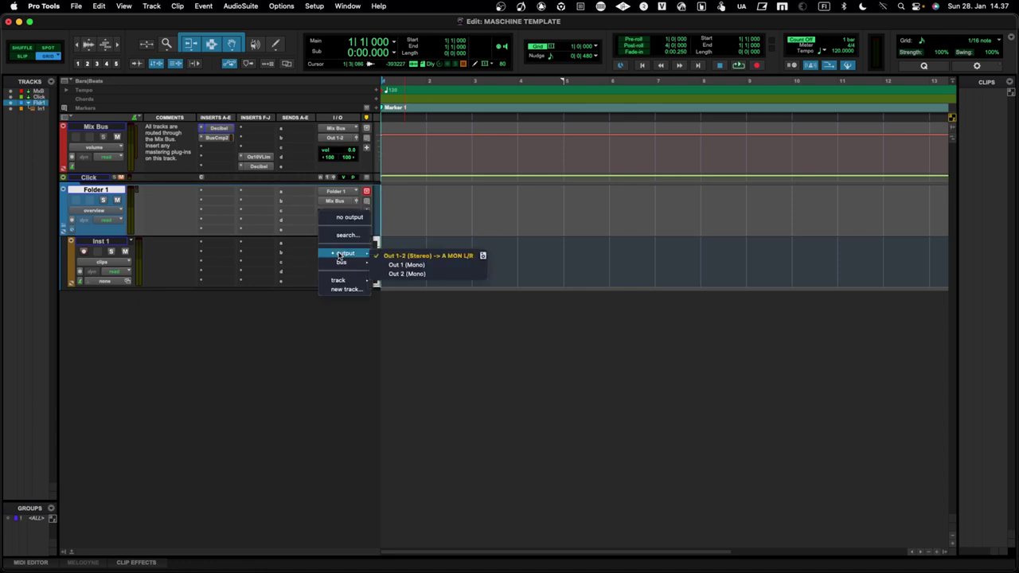
pyautogui.moveTo(342, 267)
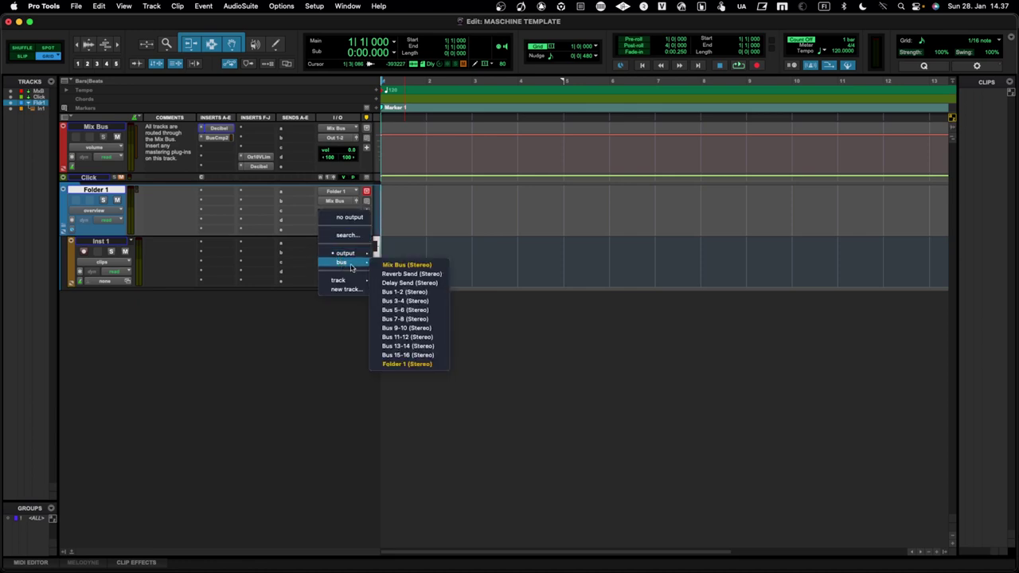
pyautogui.click(400, 364)
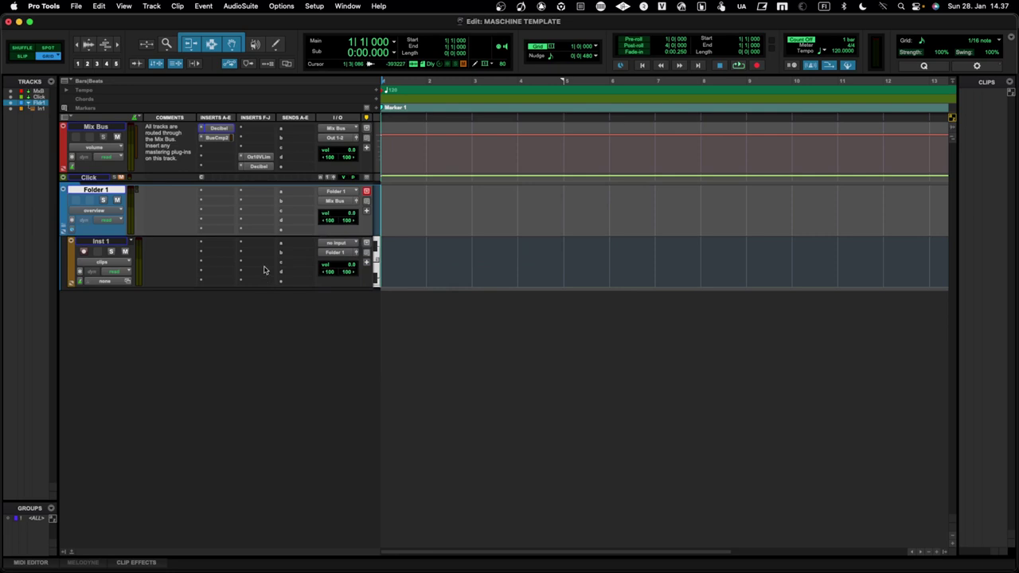
# - Insert the Native Instruments Maschine 2 (stereo) plug-in in the first insert slot of the Inst 1 track
pyautogui.click(220, 245)
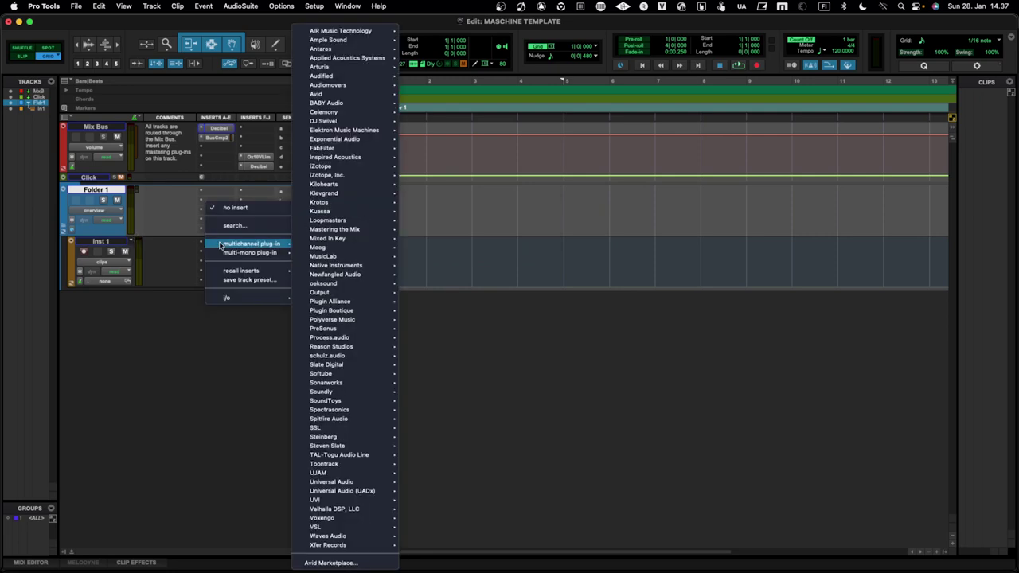
pyautogui.moveTo(345, 266)
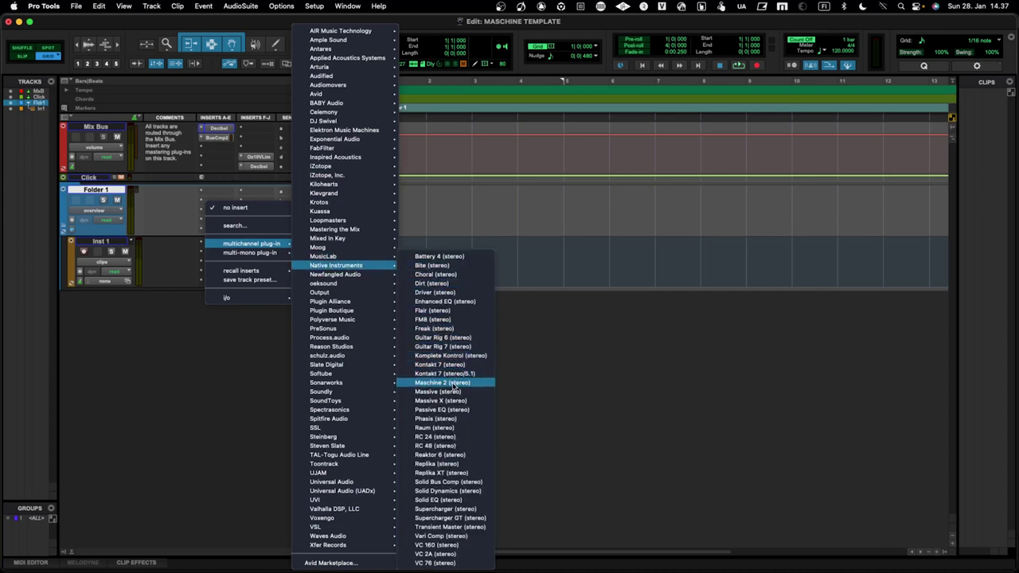
pyautogui.click(453, 383)
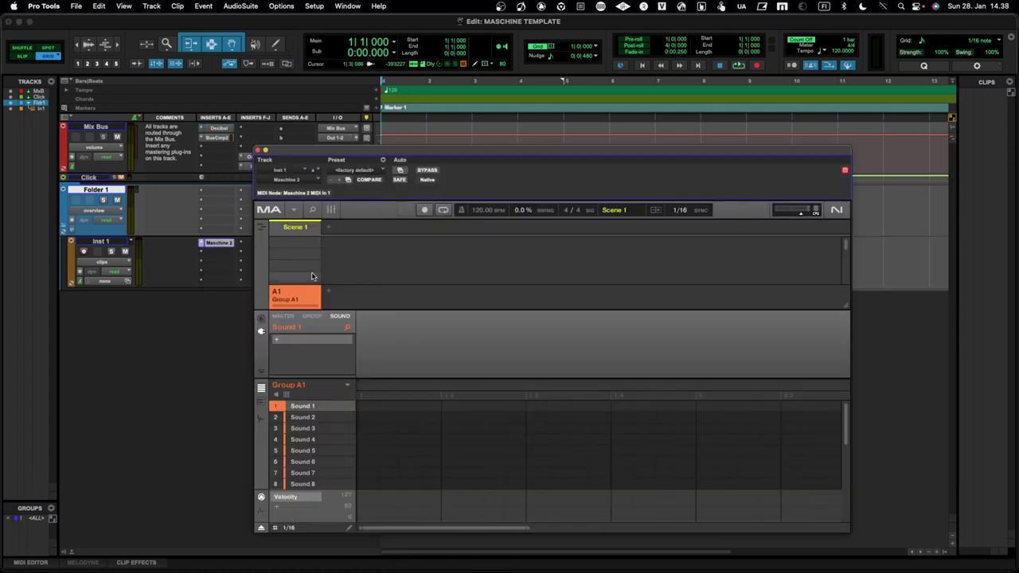
pyautogui.moveTo(389, 154); pyautogui.dragTo(344, 129)
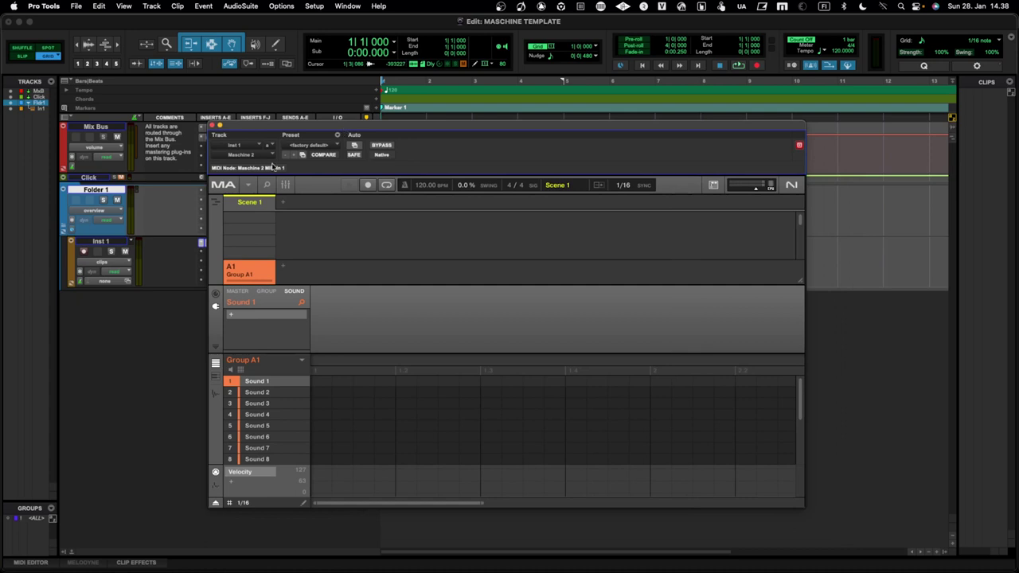
# - Open the BASE LUNA SETUP.mxprj project in Maschine, discarding the changes to the current project
pyautogui.click(267, 185)
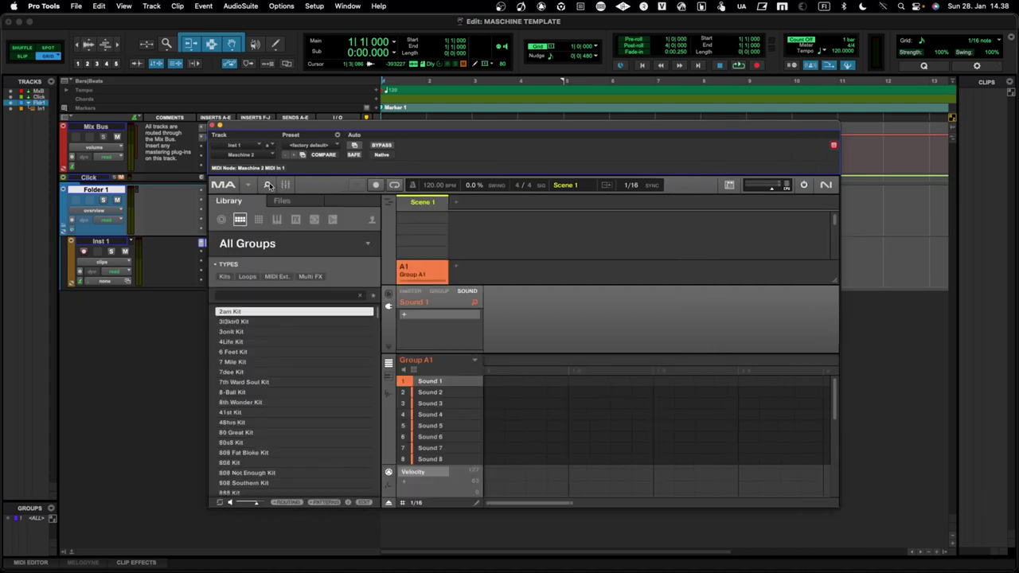
pyautogui.click(268, 184)
pyautogui.click(247, 185)
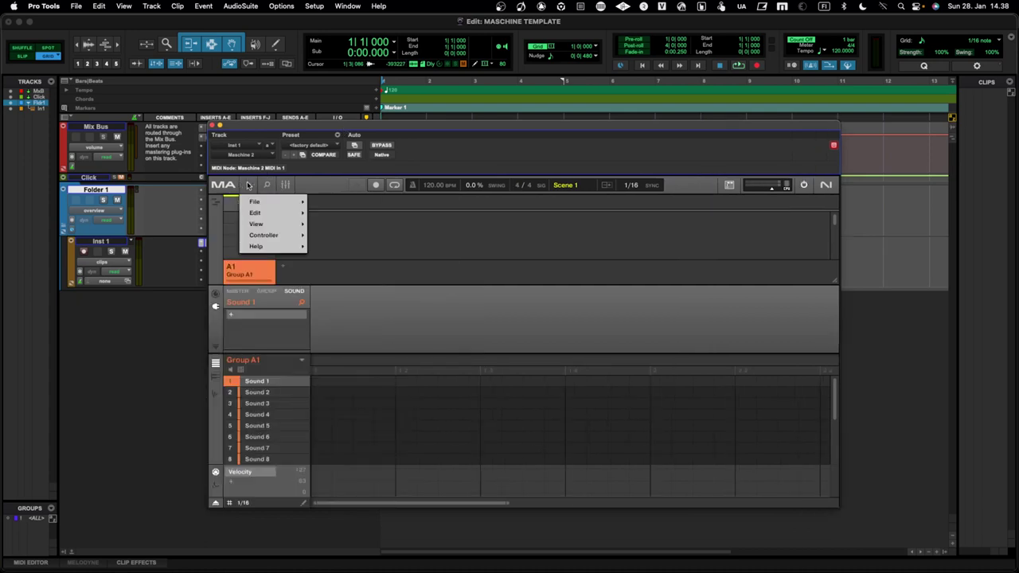
pyautogui.moveTo(248, 207)
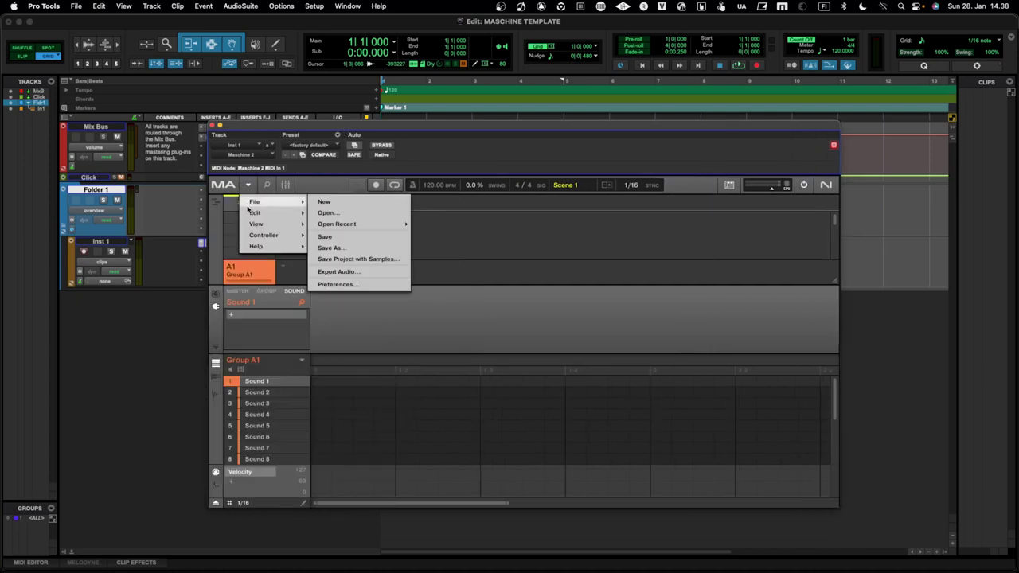
pyautogui.click(342, 214)
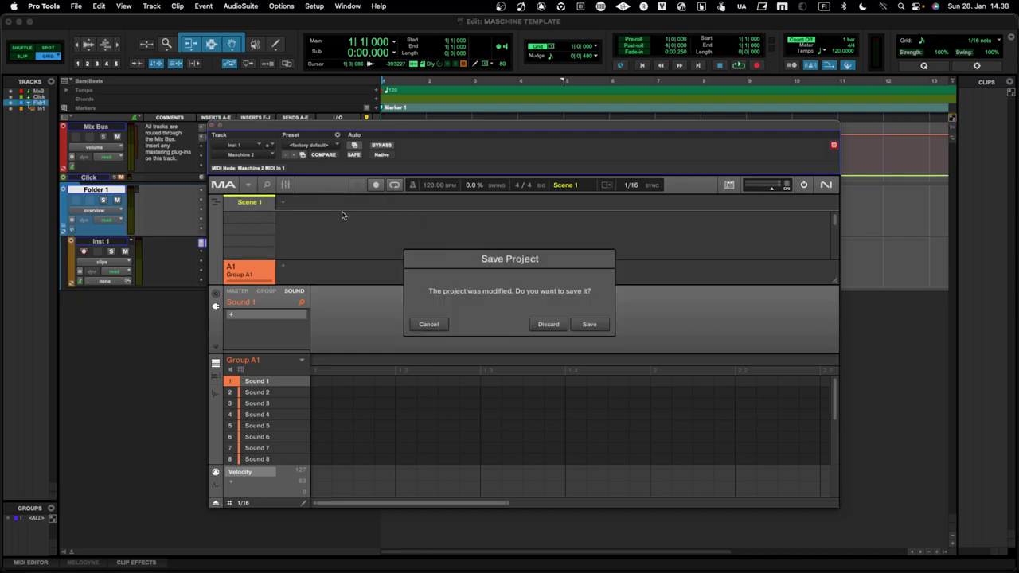
pyautogui.click(547, 326)
pyautogui.click(473, 151)
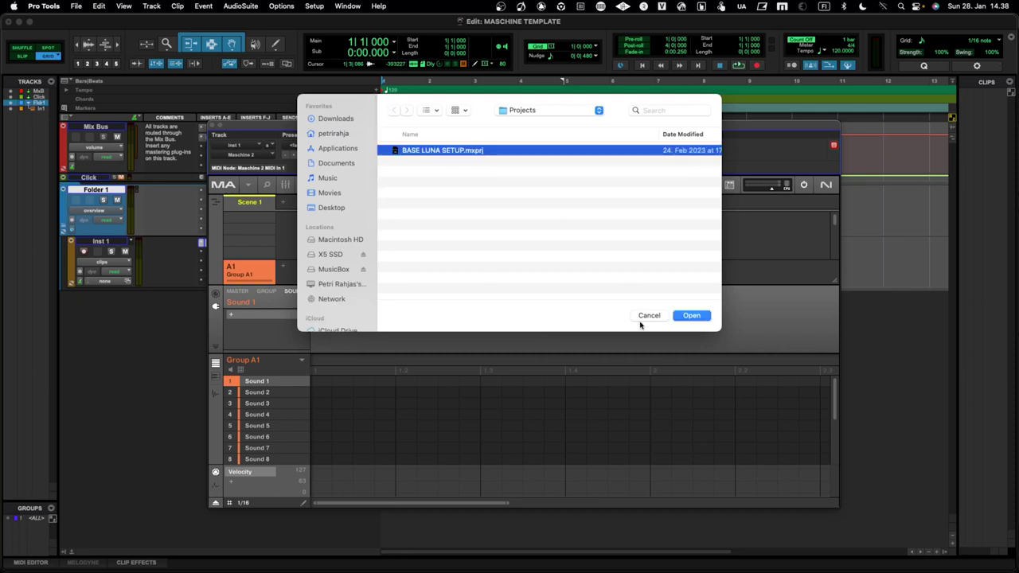
pyautogui.click(691, 316)
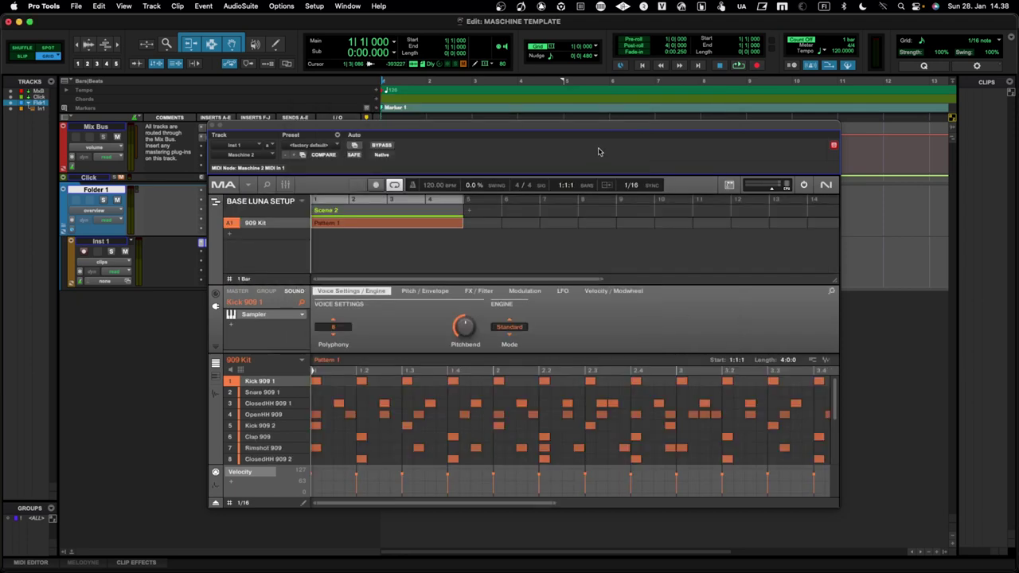
pyautogui.moveTo(604, 130); pyautogui.dragTo(581, 83)
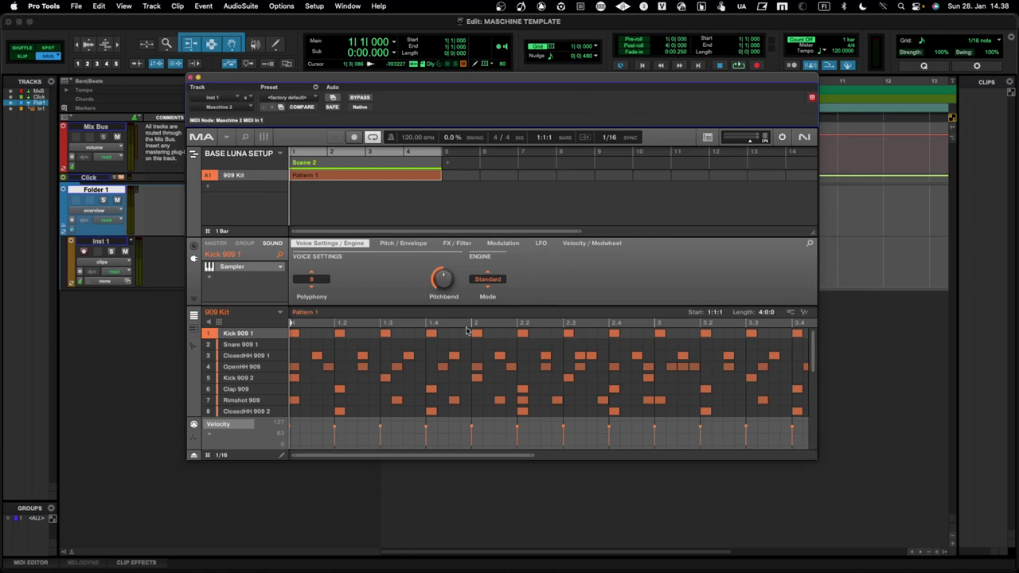
# - Display the channel output settings of the Kick 909 1 sound
pyautogui.click(246, 344)
pyautogui.click(246, 334)
pyautogui.click(194, 246)
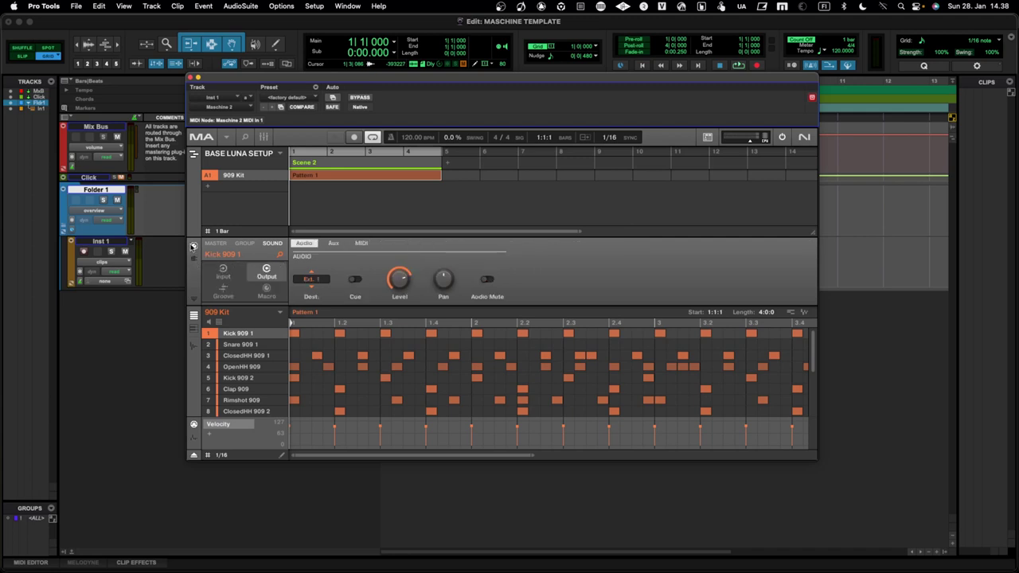
pyautogui.click(227, 276)
pyautogui.click(269, 275)
# - Check the audio output destinations of the Kick 909 1, Snare 909 1 and ClosedHH 909 1 sounds
pyautogui.click(237, 343)
pyautogui.click(237, 334)
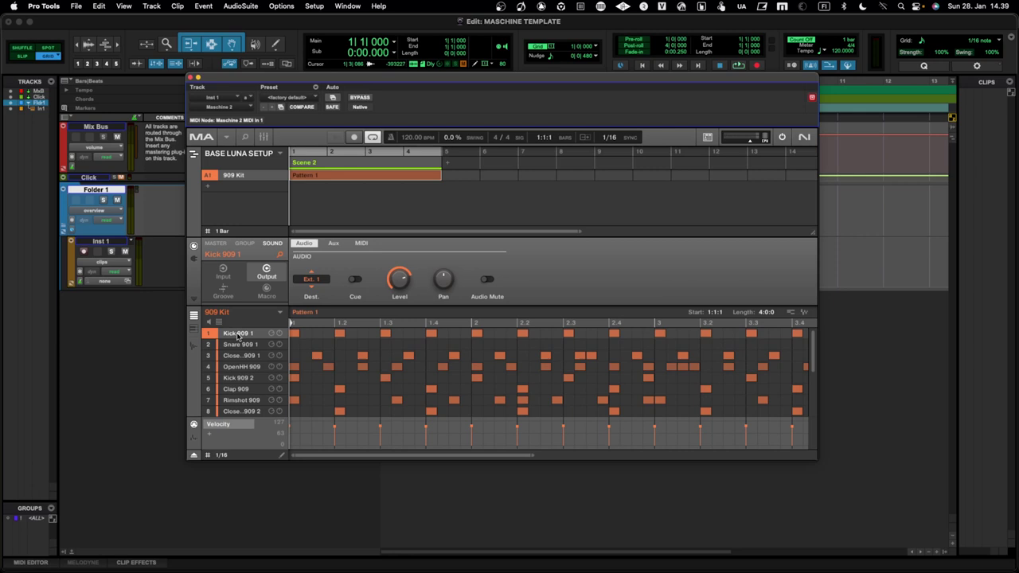
pyautogui.click(234, 345)
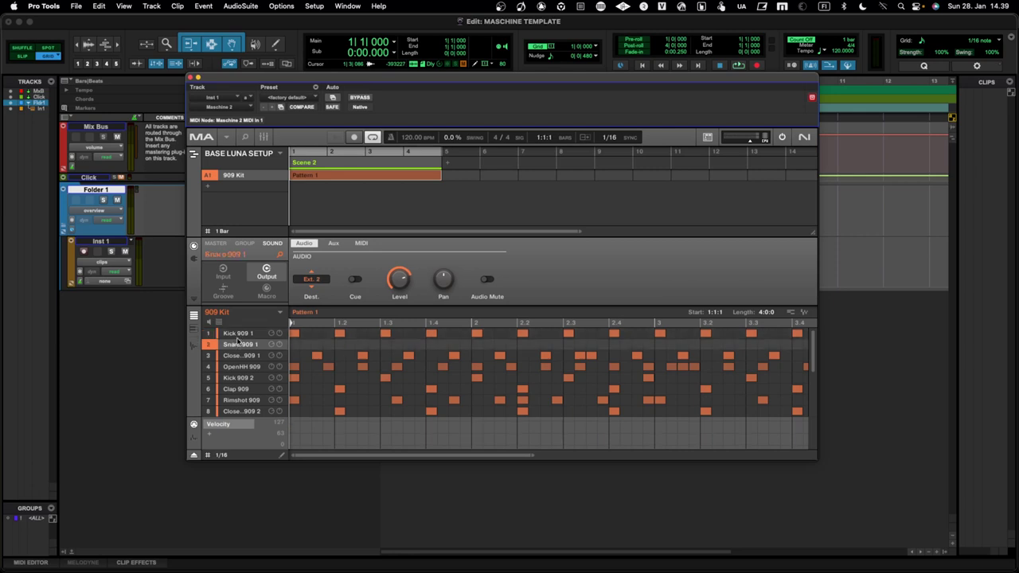
pyautogui.click(320, 280)
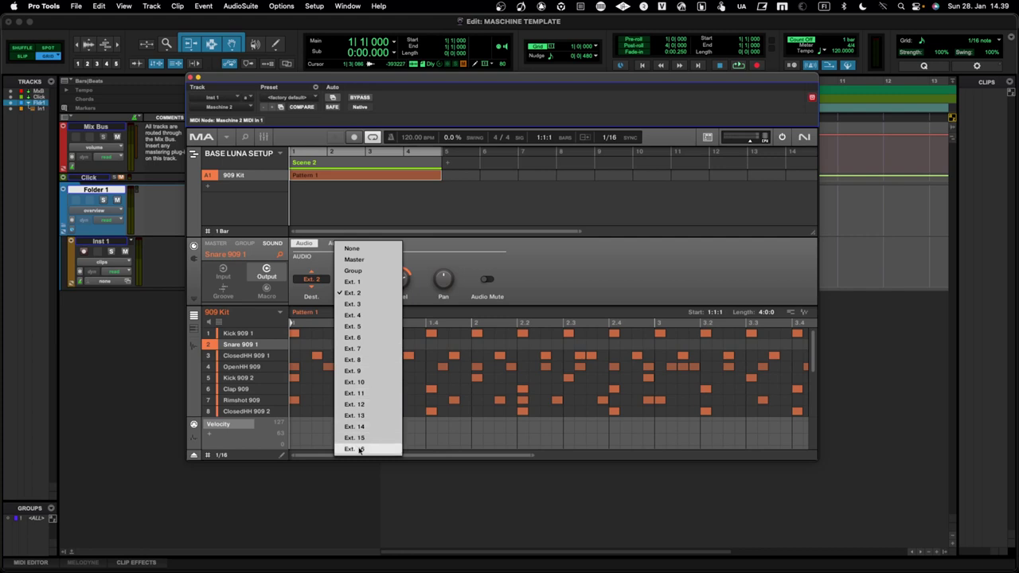
pyautogui.click(253, 362)
pyautogui.click(254, 358)
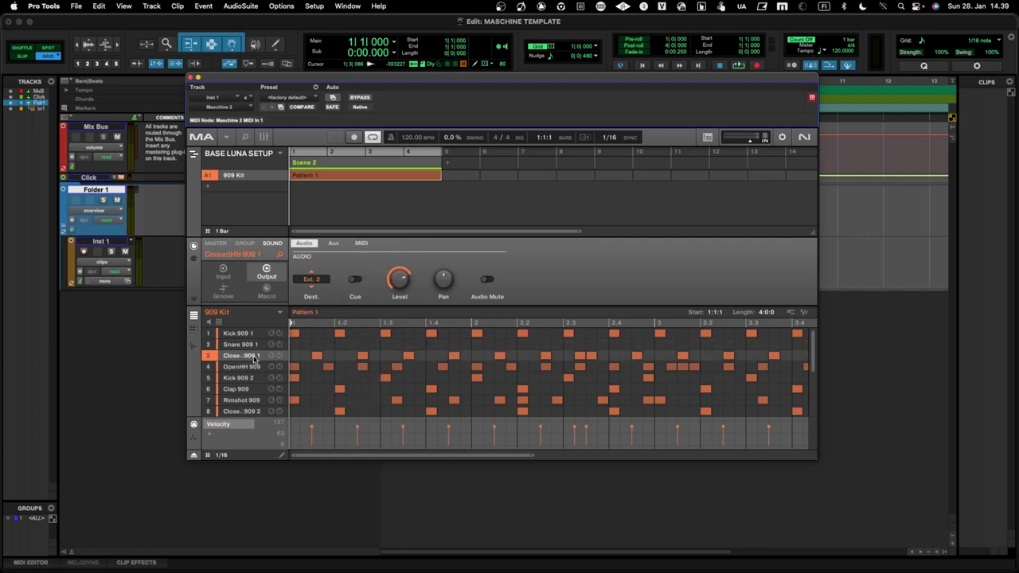
pyautogui.click(314, 284)
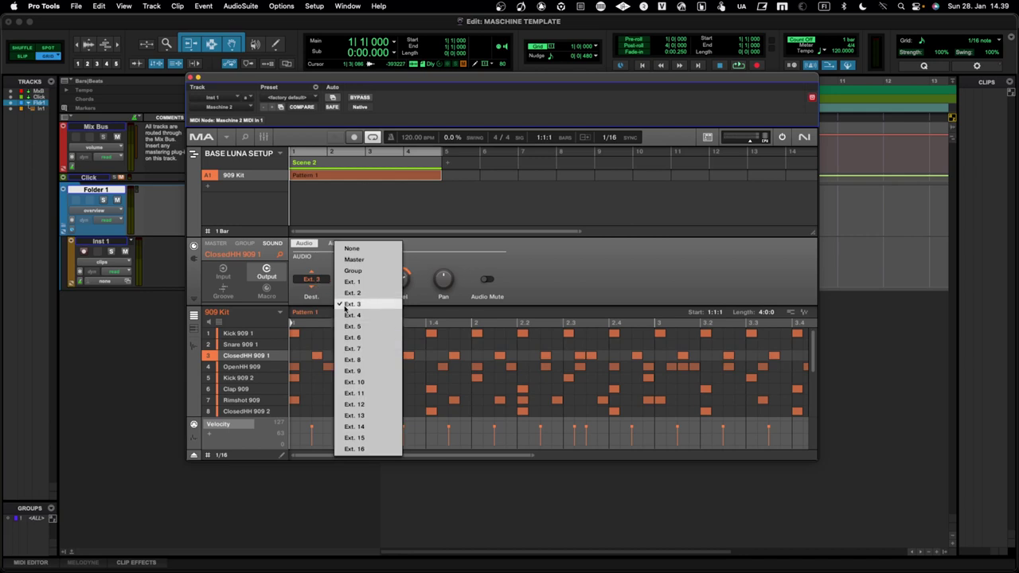
pyautogui.click(255, 354)
# - Try routing the OpenHH 909 sound to Ext. 3 and return its destination to Ext. 4
pyautogui.click(249, 367)
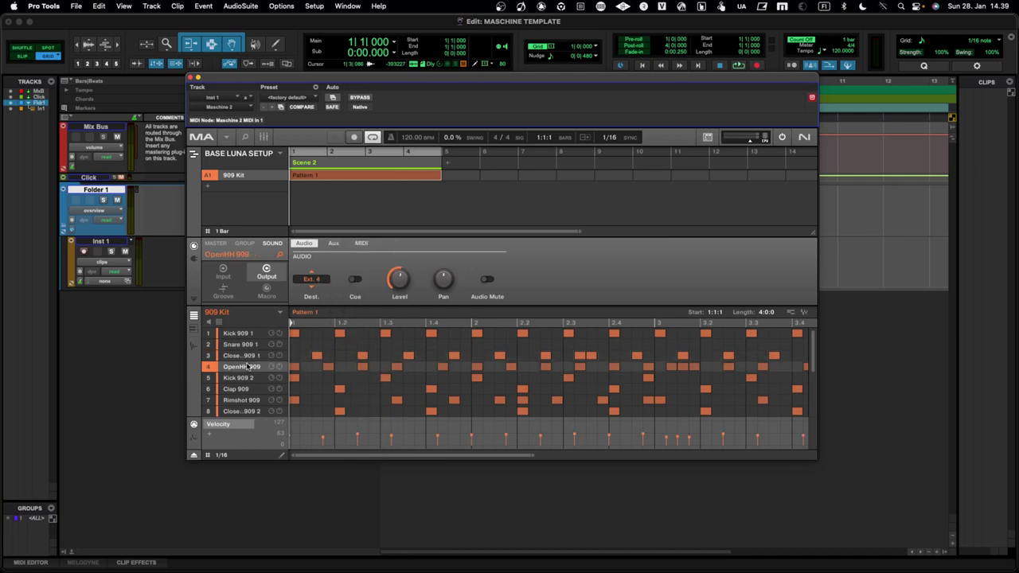
pyautogui.click(318, 281)
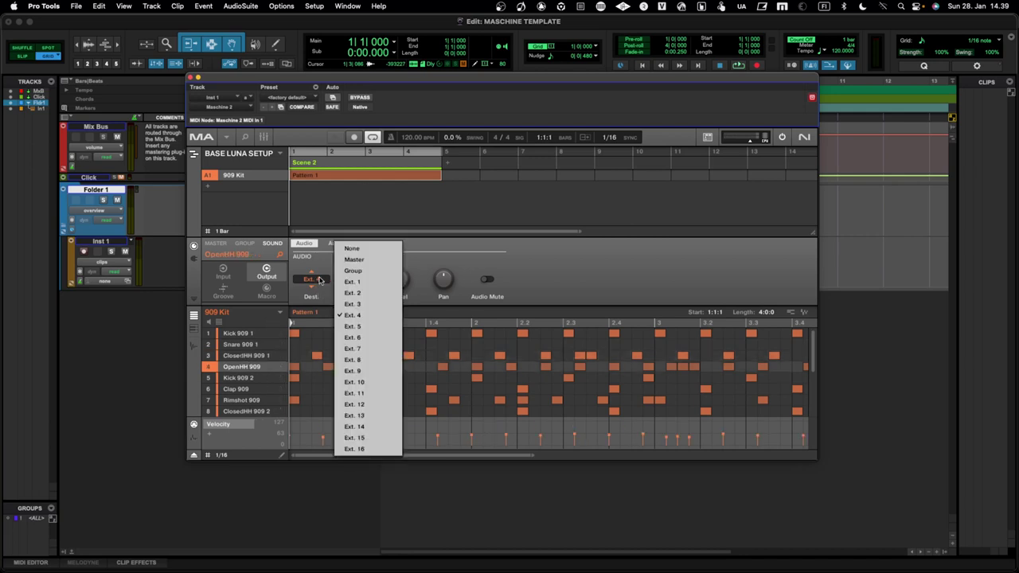
pyautogui.click(352, 303)
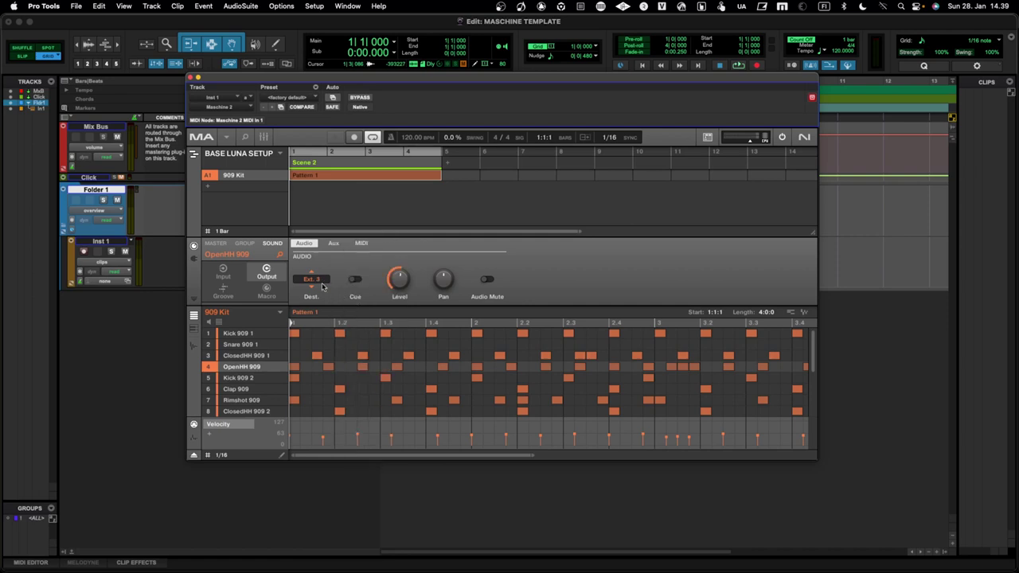
pyautogui.click(321, 283)
pyautogui.click(358, 316)
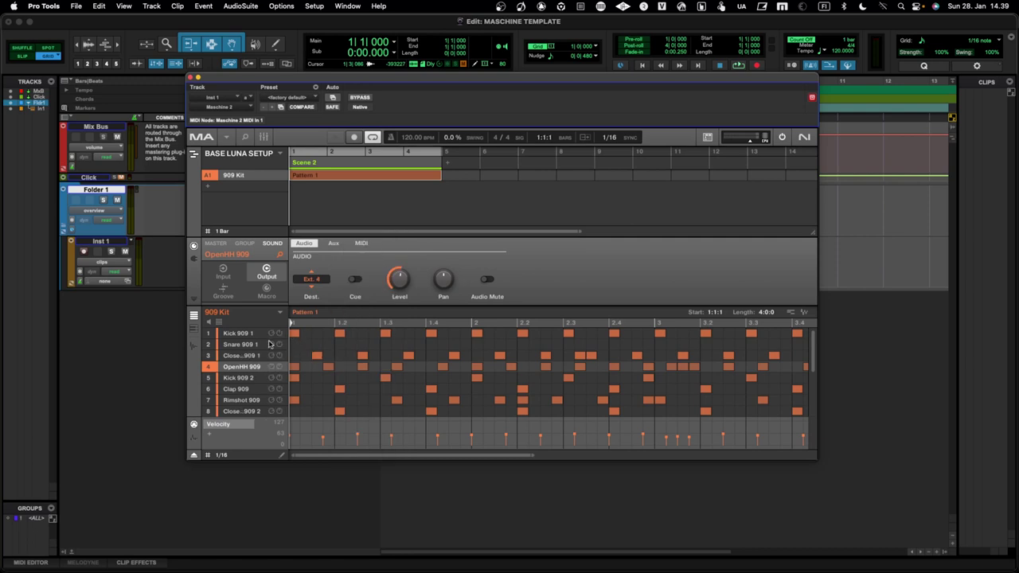
# - Check the audio output destinations of the sounds from Kick 909 2 through HiTom 909
pyautogui.click(257, 379)
pyautogui.click(255, 390)
pyautogui.click(251, 401)
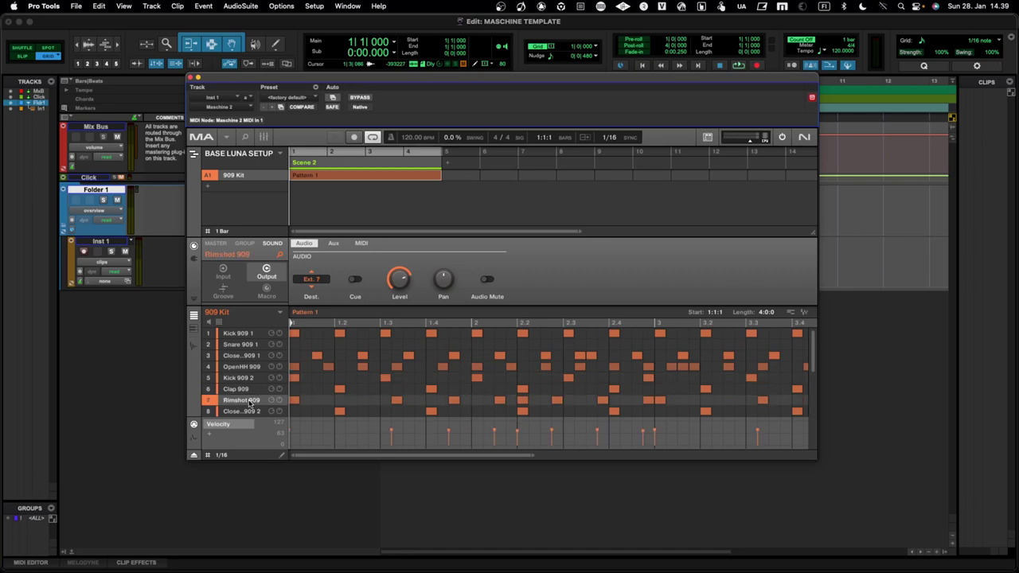
pyautogui.click(248, 407)
pyautogui.scroll(-1, 246, 409)
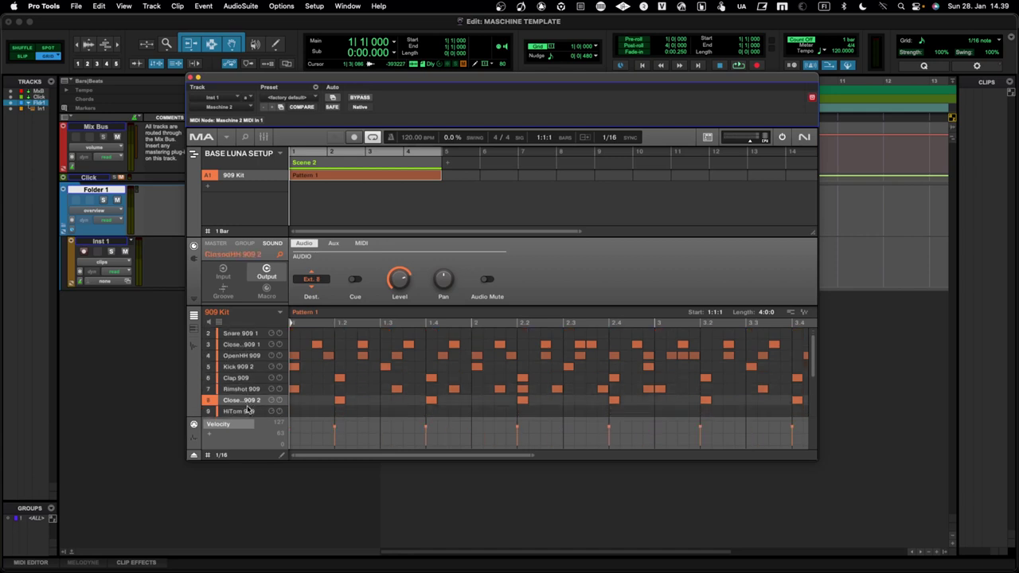
pyautogui.click(246, 409)
pyautogui.scroll(-7, 247, 410)
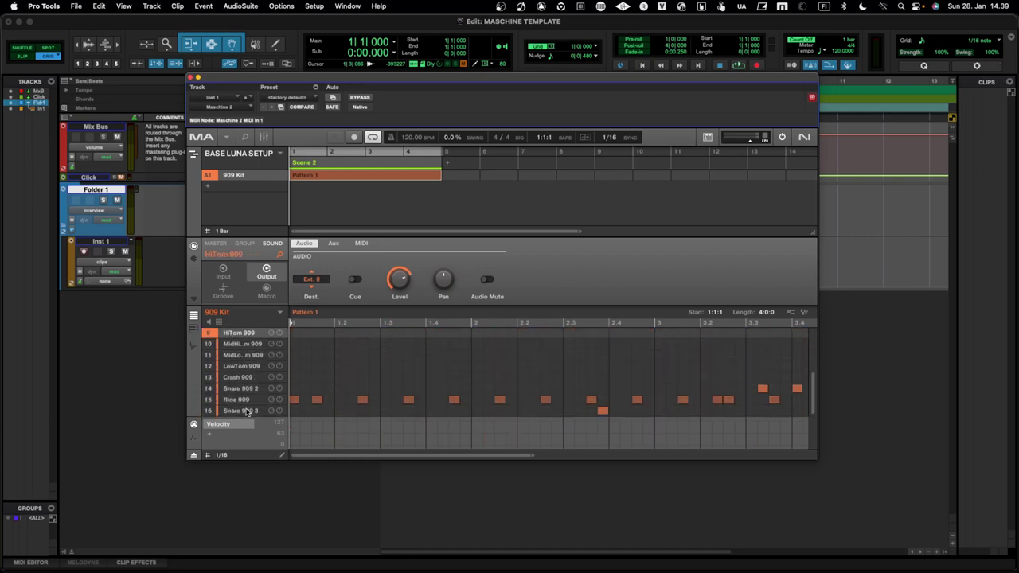
# - Check the audio output destinations of the Snare 909 3 and HiTom 909 sounds
pyautogui.click(248, 411)
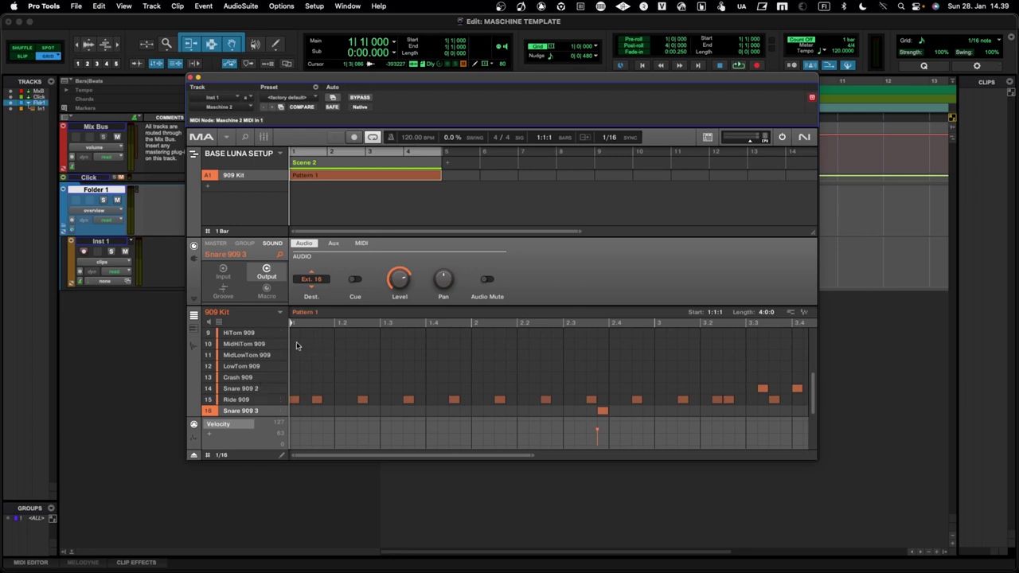
pyautogui.scroll(1, 270, 342)
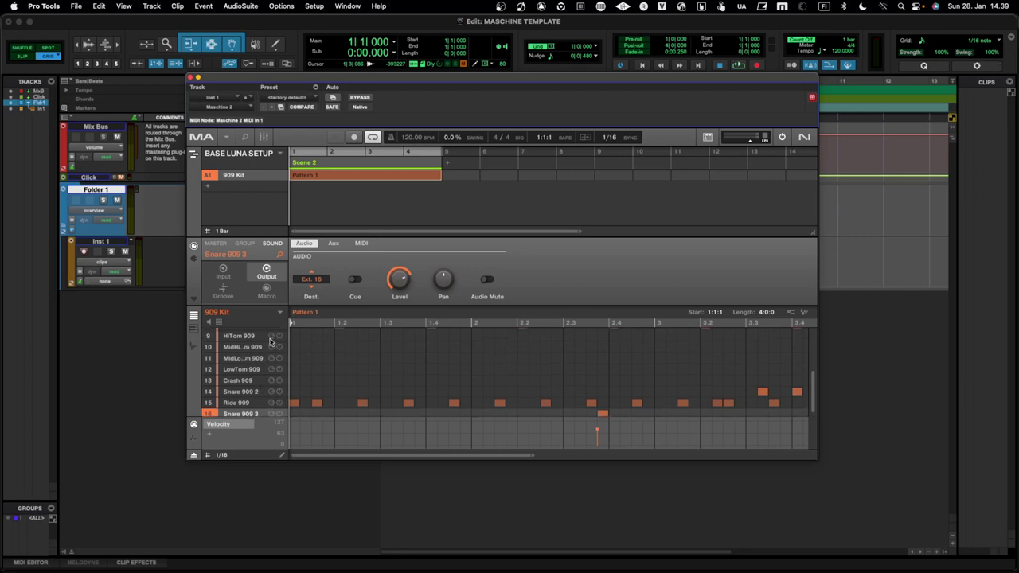
pyautogui.click(256, 338)
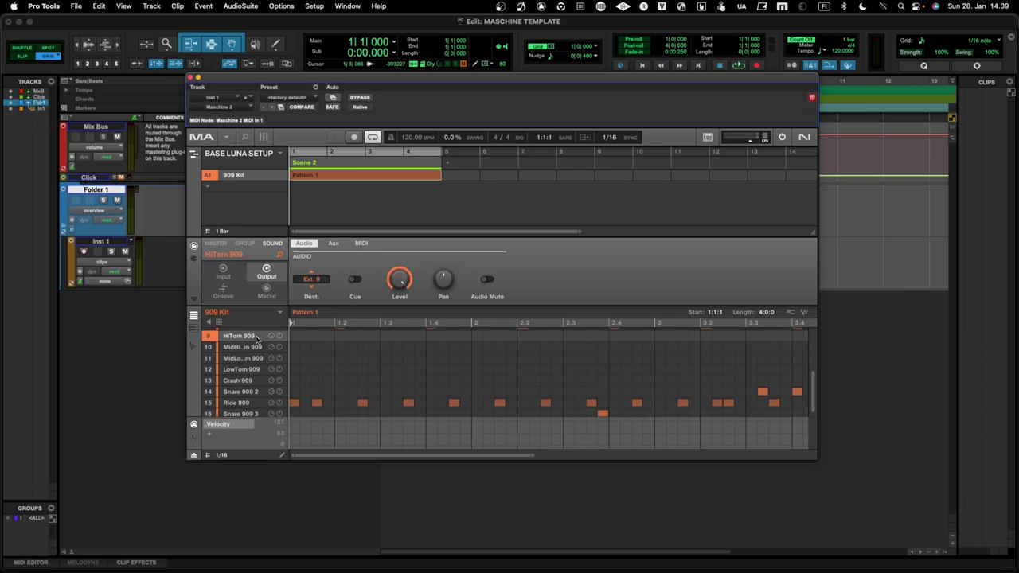
pyautogui.scroll(7, 256, 340)
pyautogui.scroll(1, 257, 340)
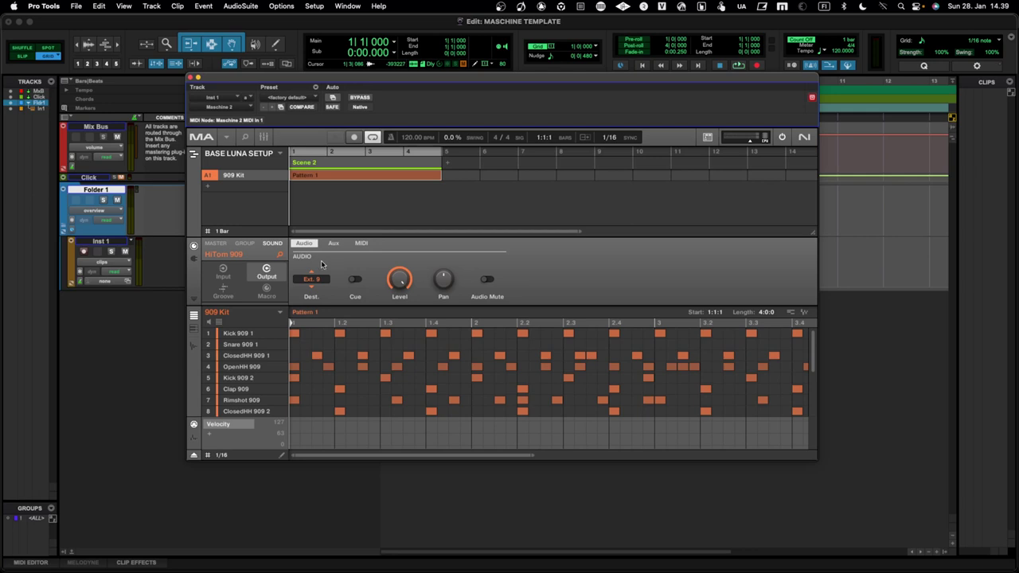
# - In the MIDI input settings of the HiTom 909 sound, set the source to Host and the channel to 1
pyautogui.click(223, 271)
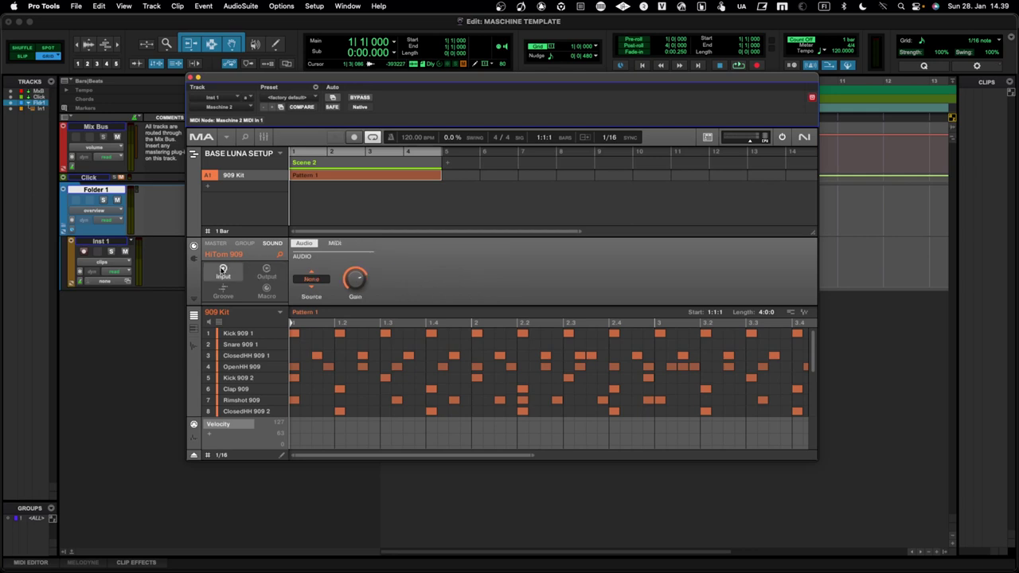
pyautogui.click(335, 243)
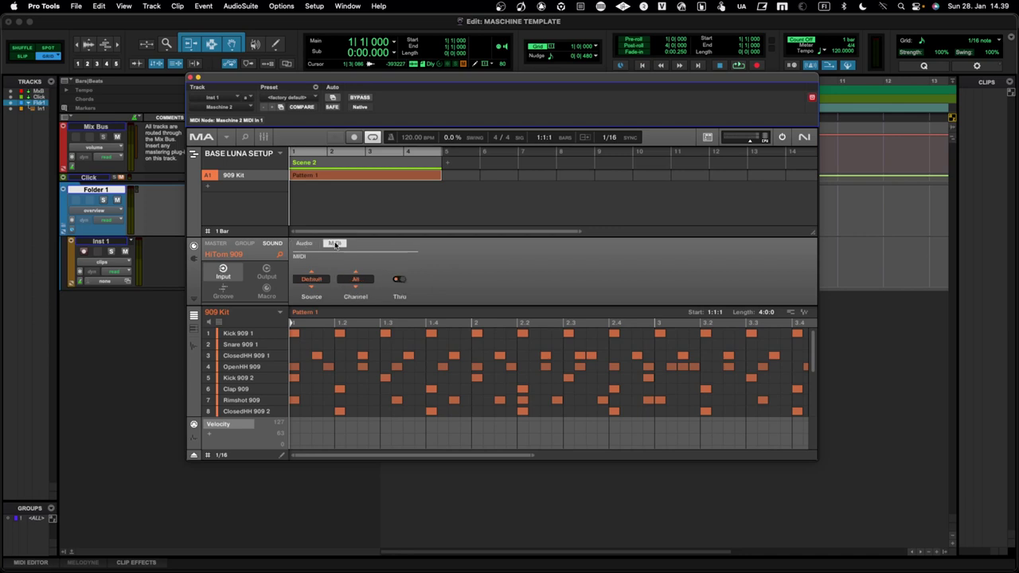
pyautogui.click(311, 281)
pyautogui.click(312, 313)
pyautogui.click(347, 287)
pyautogui.click(395, 281)
# - Check the MIDI input settings of the sounds from Kick 909 1 through ClosedHH 909 2
pyautogui.click(243, 333)
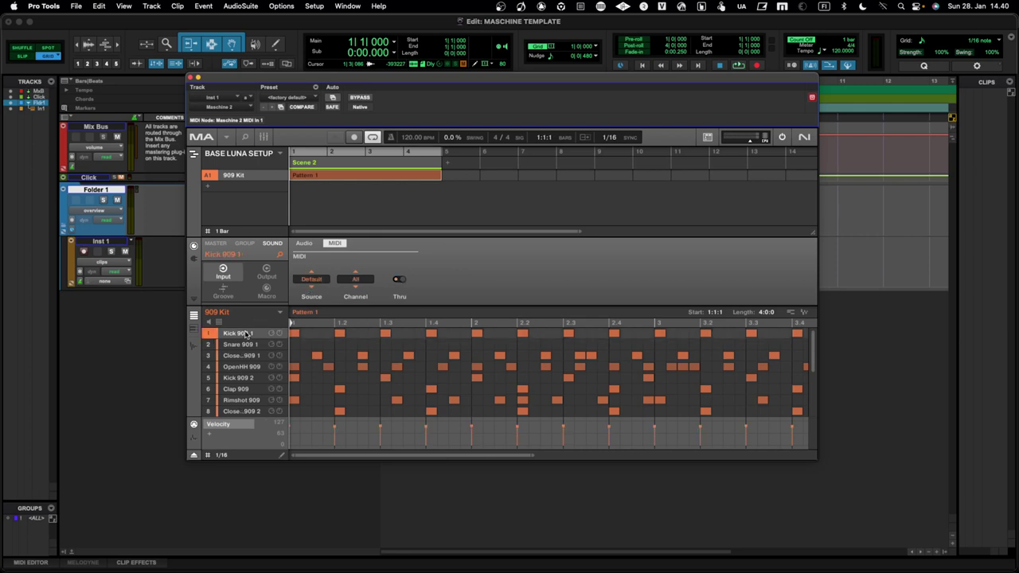
pyautogui.click(242, 344)
pyautogui.click(244, 336)
pyautogui.click(239, 347)
pyautogui.click(241, 356)
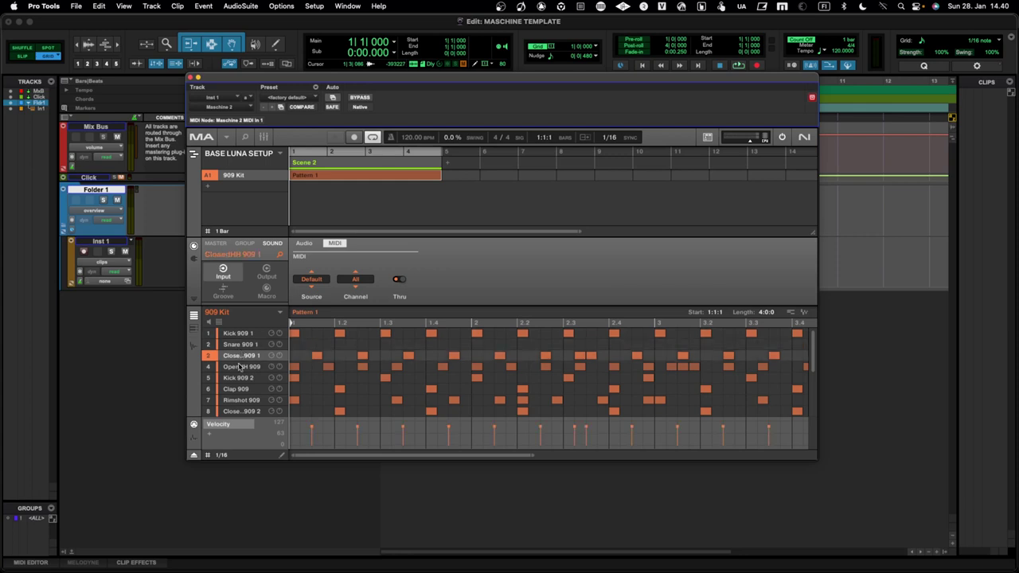
pyautogui.click(239, 367)
pyautogui.click(239, 377)
pyautogui.click(238, 387)
pyautogui.click(237, 396)
pyautogui.click(236, 405)
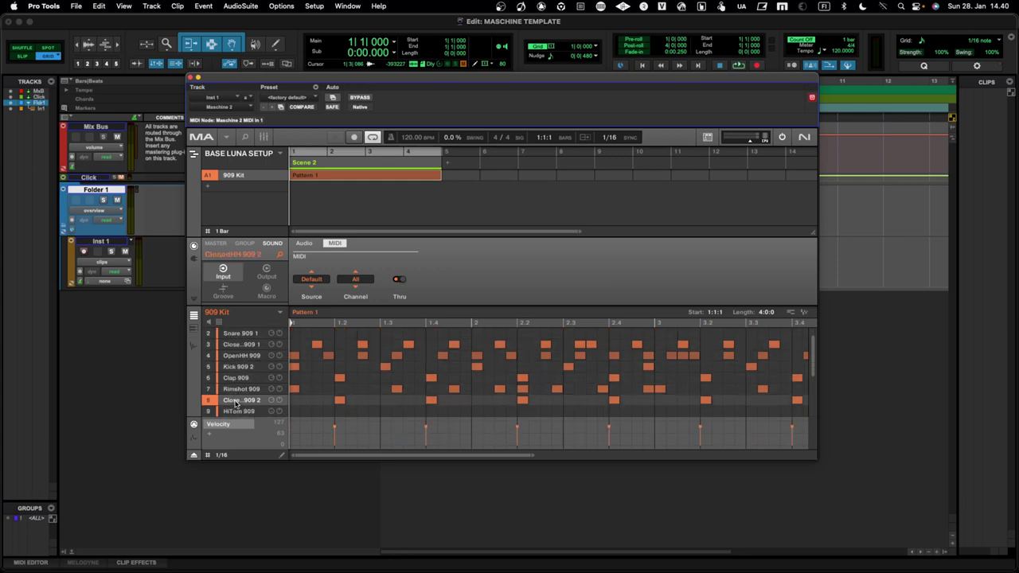
# - Check the MIDI input settings of the sounds from Snare 909 3 back up to MidHiTom 909
pyautogui.scroll(-1, 235, 404)
pyautogui.scroll(-3, 235, 405)
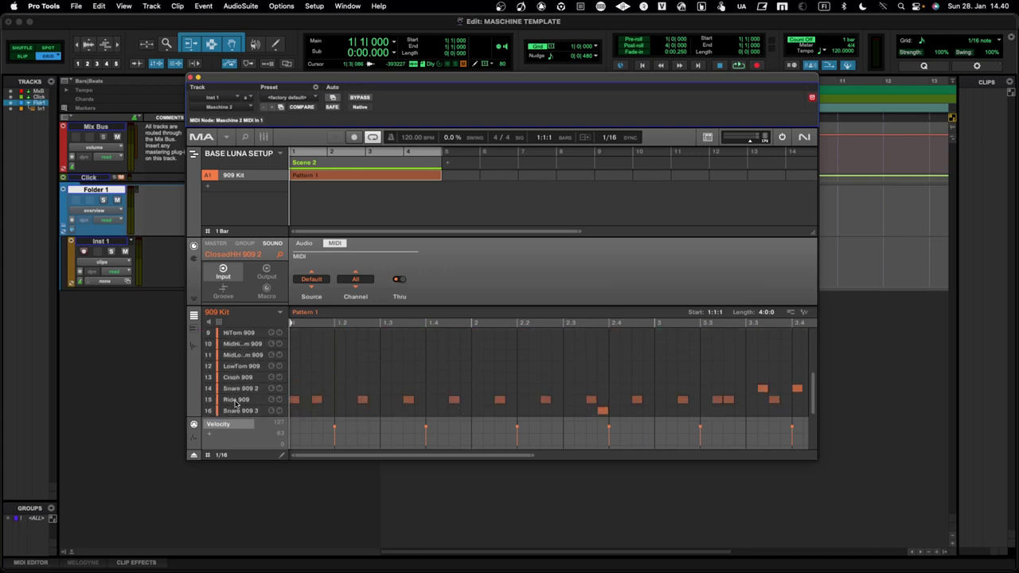
pyautogui.click(232, 411)
pyautogui.click(236, 400)
pyautogui.click(239, 388)
pyautogui.click(241, 377)
pyautogui.click(242, 366)
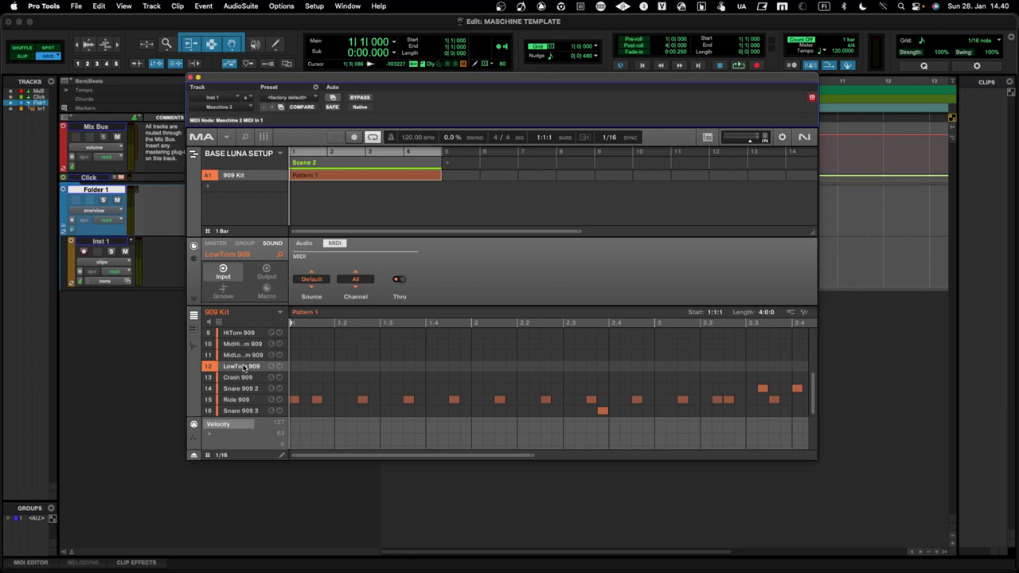
pyautogui.click(246, 355)
pyautogui.click(247, 344)
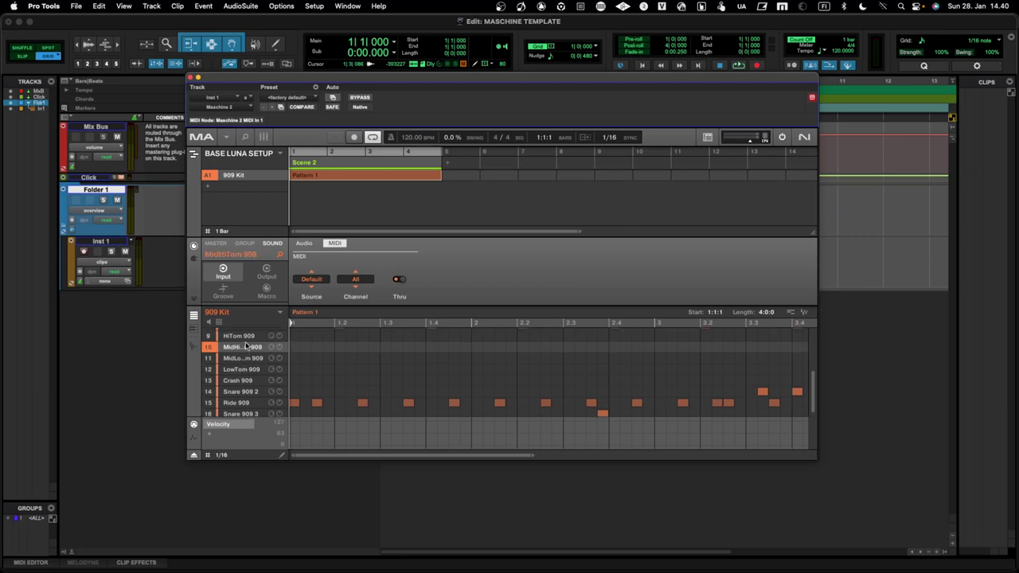
# - Set the MIDI input channel of the HiTom 909 sound to 9
pyautogui.click(249, 335)
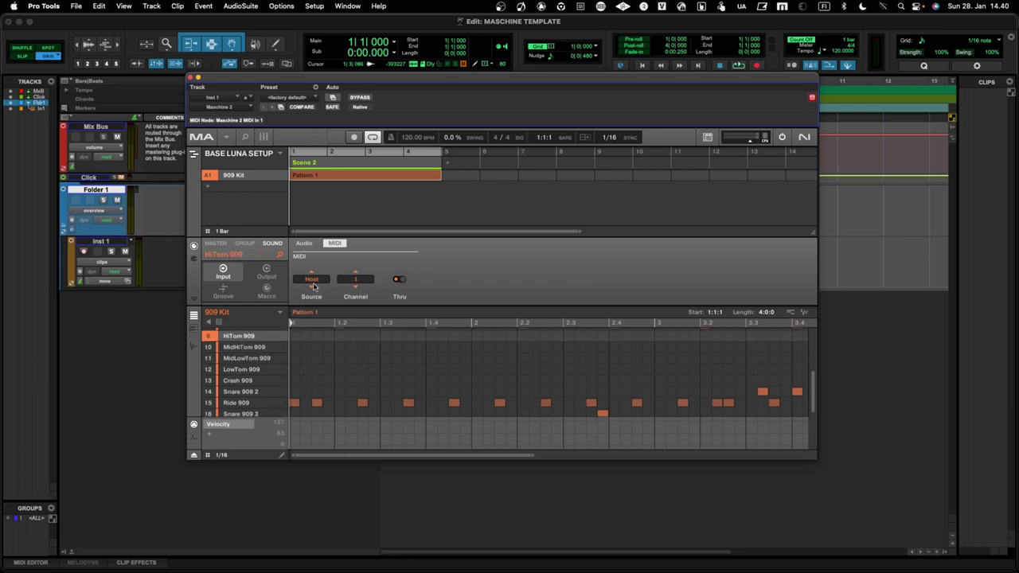
pyautogui.click(354, 280)
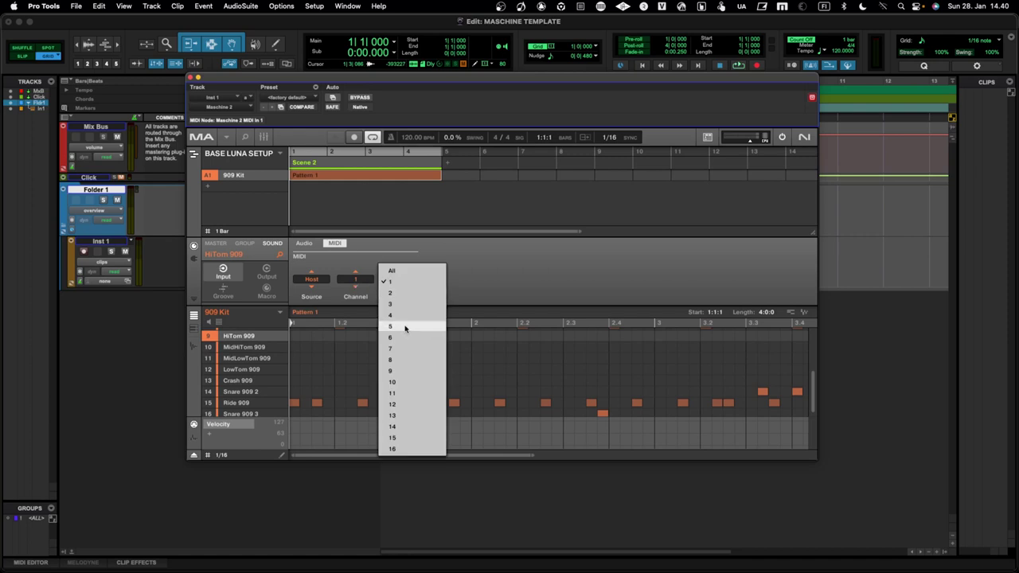
pyautogui.click(391, 371)
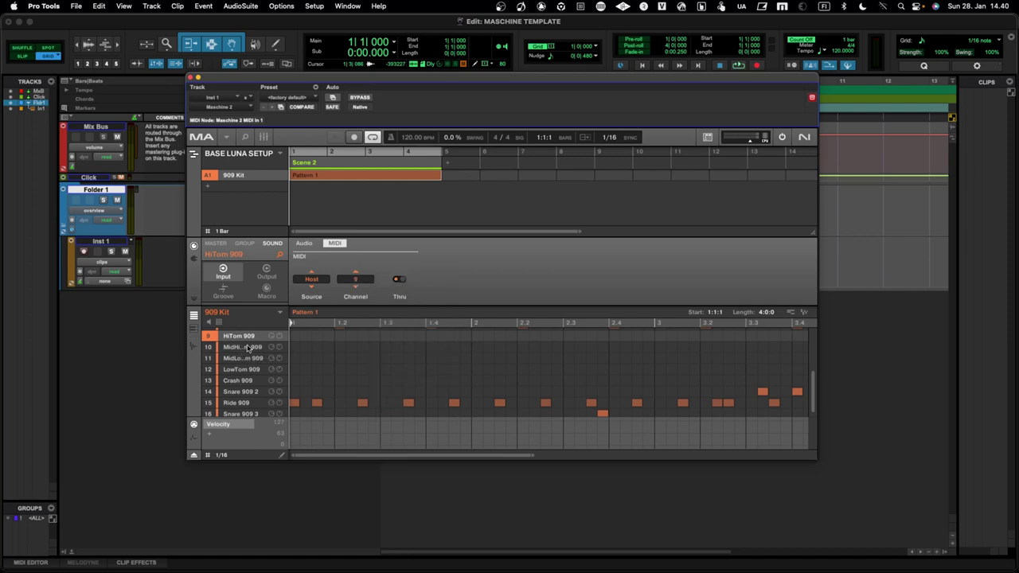
# - Set the Kick 909 1 sound's MIDI input source to Host and its channel to 1
pyautogui.scroll(4, 237, 357)
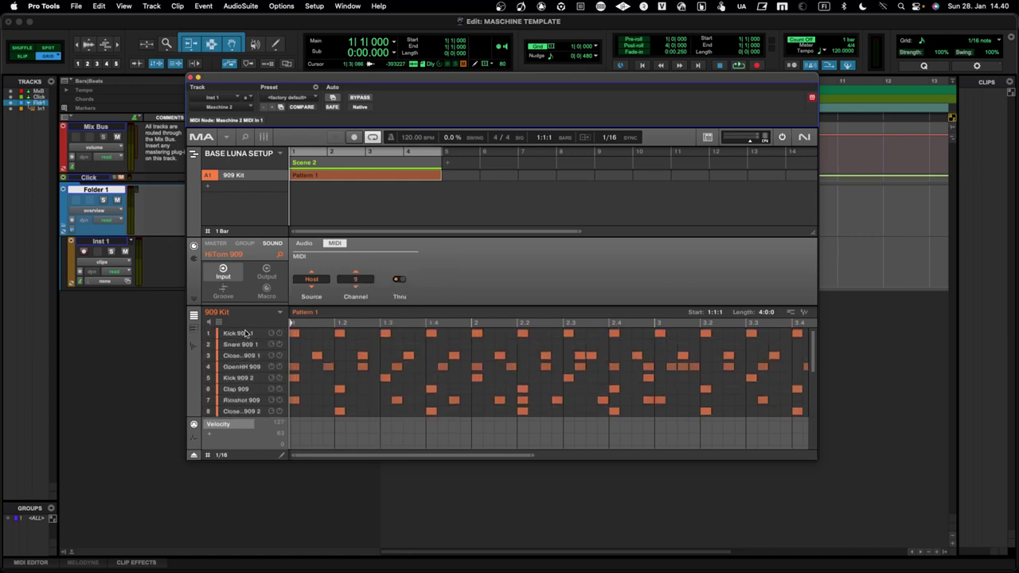
pyautogui.click(246, 334)
pyautogui.click(311, 281)
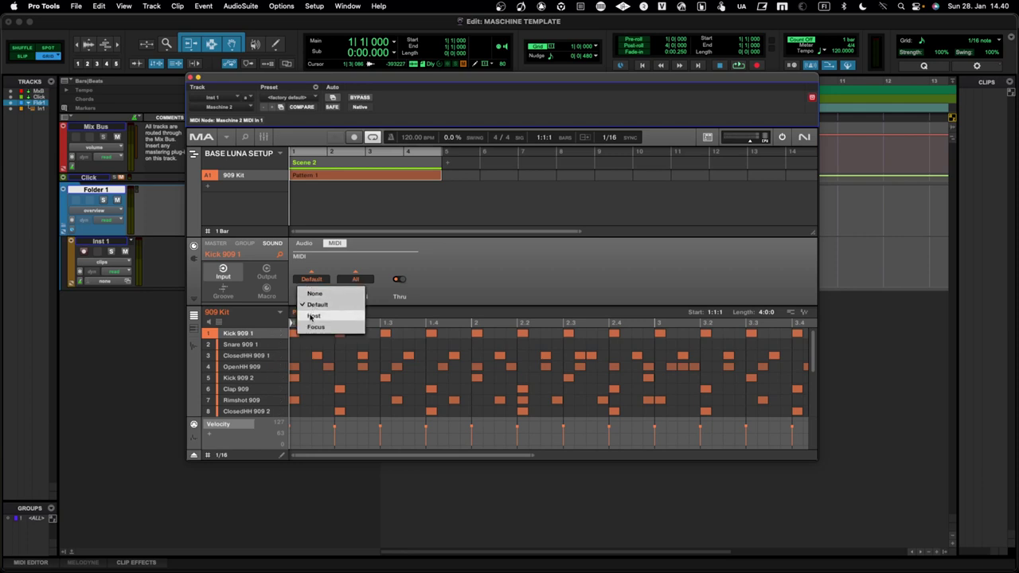
pyautogui.click(312, 317)
pyautogui.click(355, 280)
pyautogui.click(391, 282)
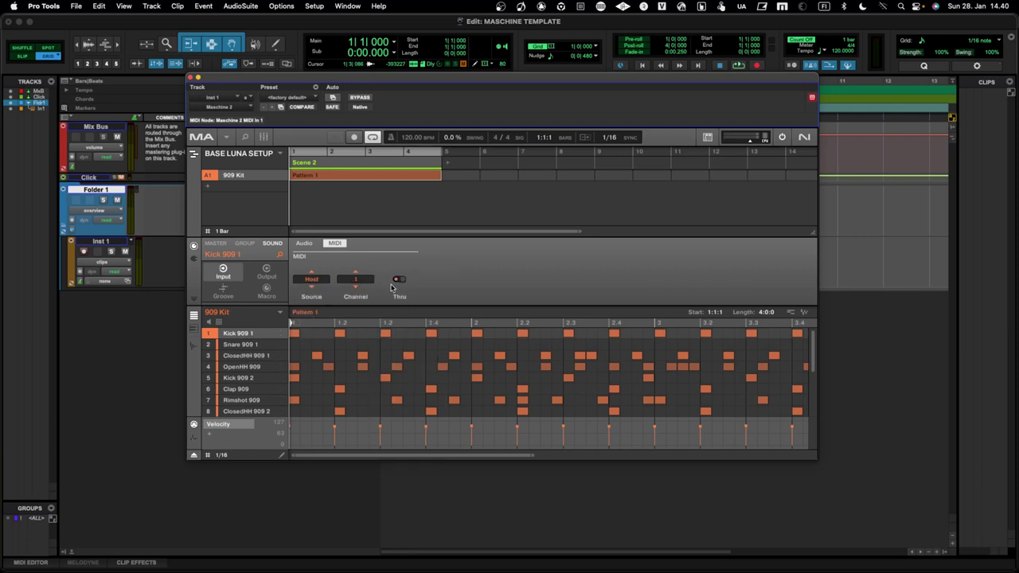
# - Set the Snare 909 1 sound's MIDI input source to Host and its channel to 2
pyautogui.click(254, 344)
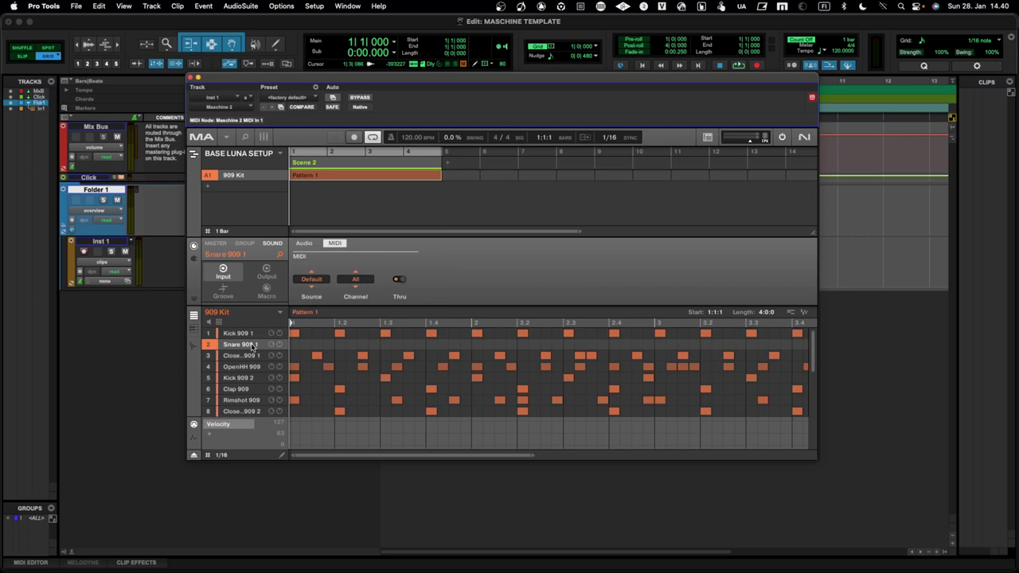
pyautogui.click(311, 280)
pyautogui.click(316, 316)
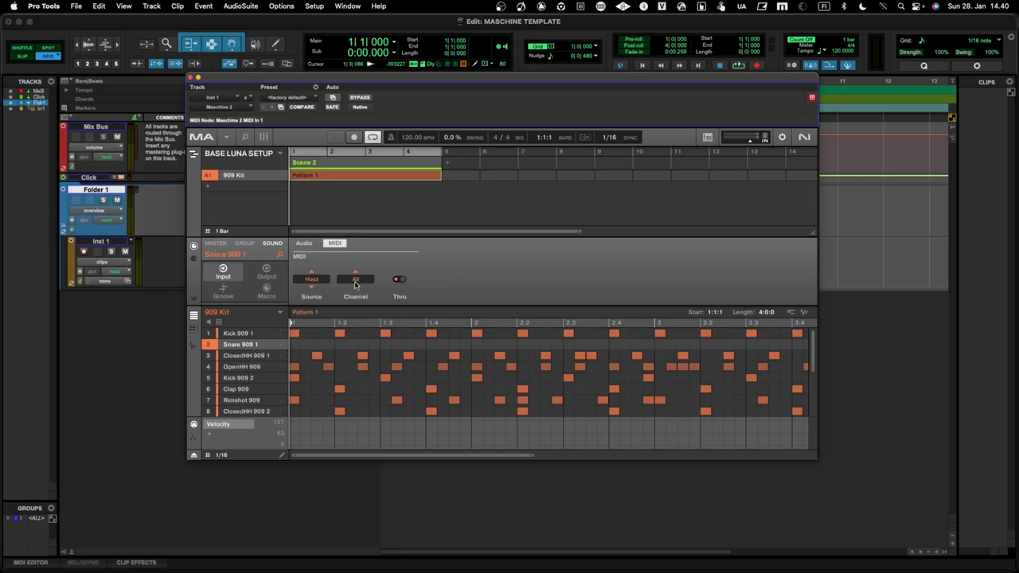
pyautogui.click(355, 279)
pyautogui.click(391, 296)
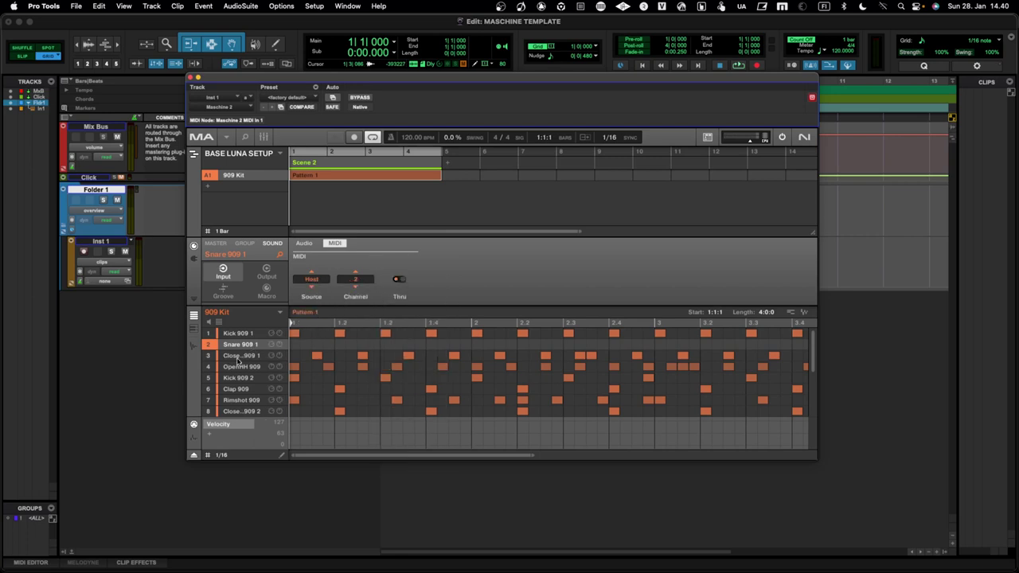
# - Set the ClosedHH 909 1 sound's MIDI input source to Host and its channel to 3
pyautogui.click(239, 356)
pyautogui.click(312, 280)
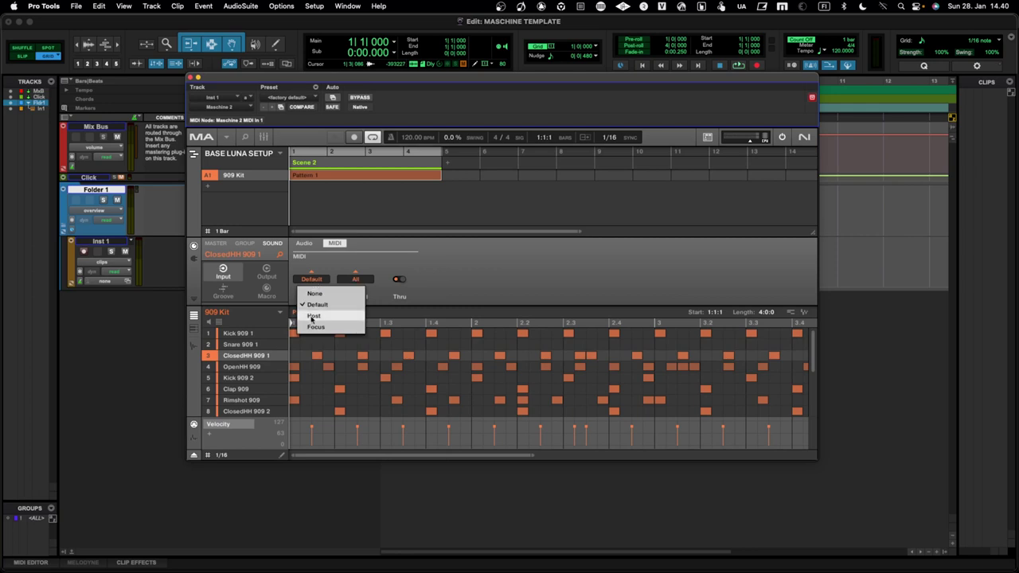
pyautogui.click(314, 317)
pyautogui.click(355, 280)
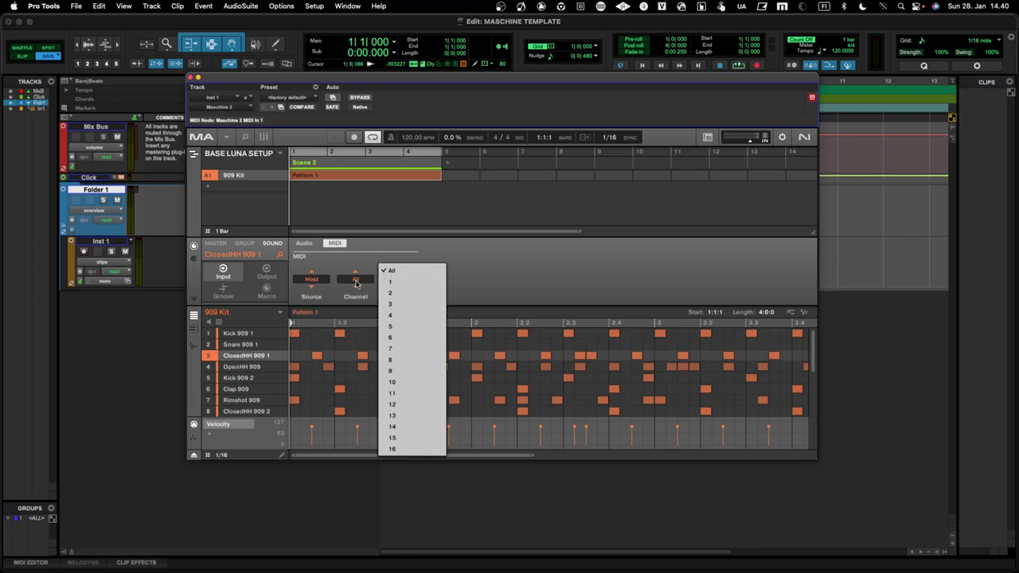
pyautogui.click(389, 306)
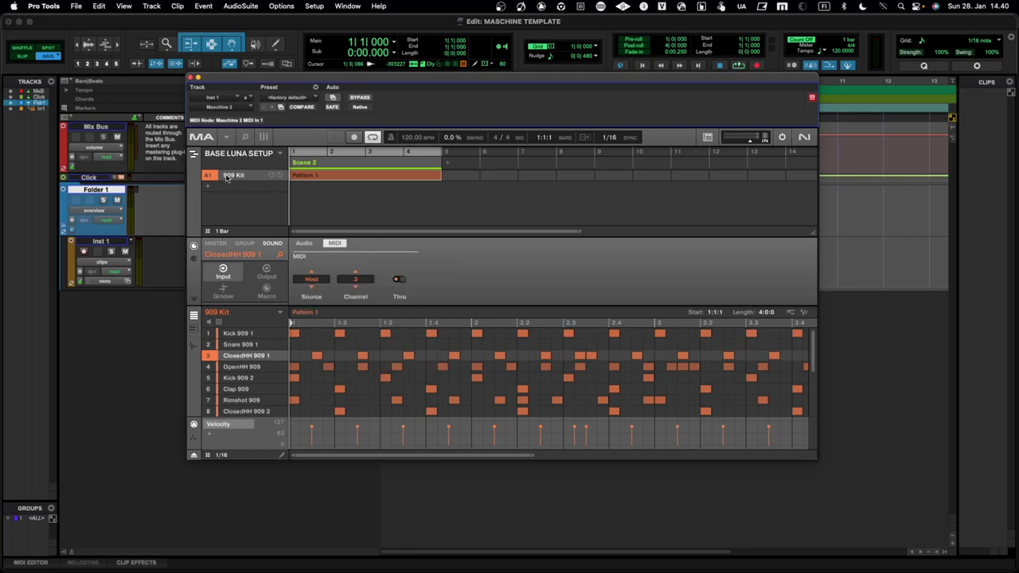
# - View the library's group list and check the ClosedHH 909 1 sound's audio output and MIDI input settings, closing the library at the end
pyautogui.click(246, 138)
pyautogui.click(246, 138)
pyautogui.click(246, 138)
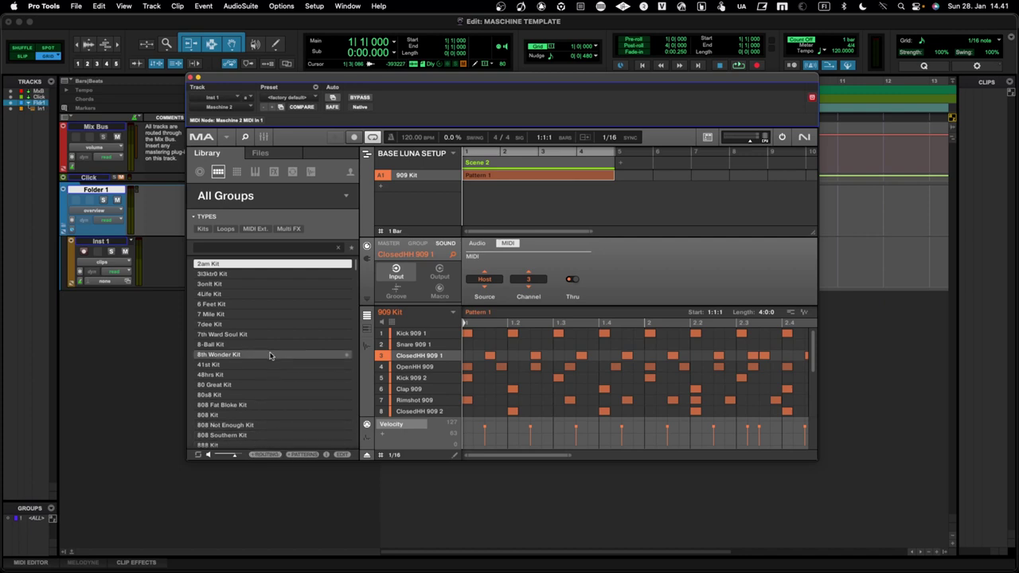
pyautogui.click(441, 273)
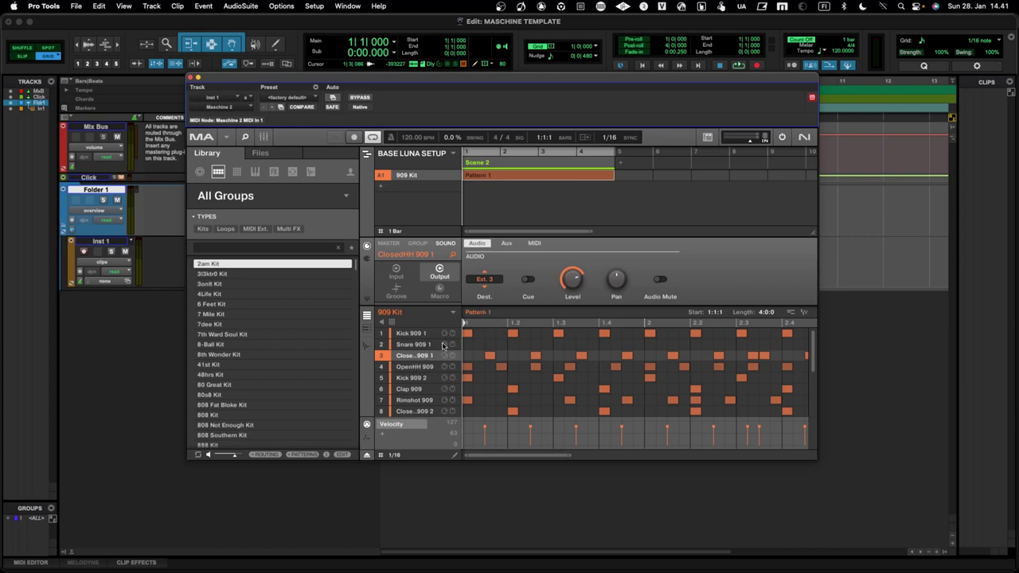
pyautogui.click(396, 273)
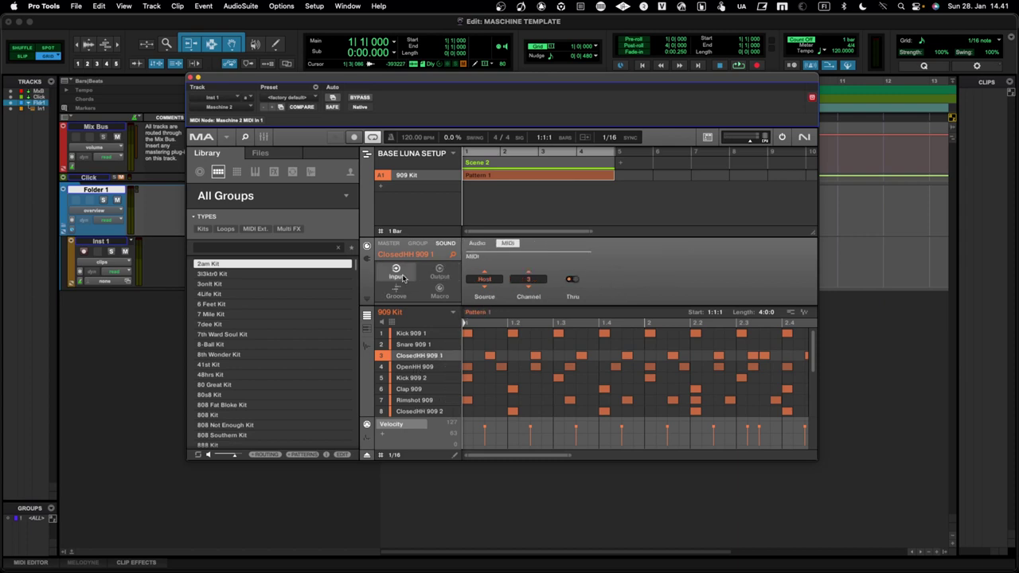
pyautogui.click(265, 454)
pyautogui.moveTo(477, 80); pyautogui.dragTo(468, 104)
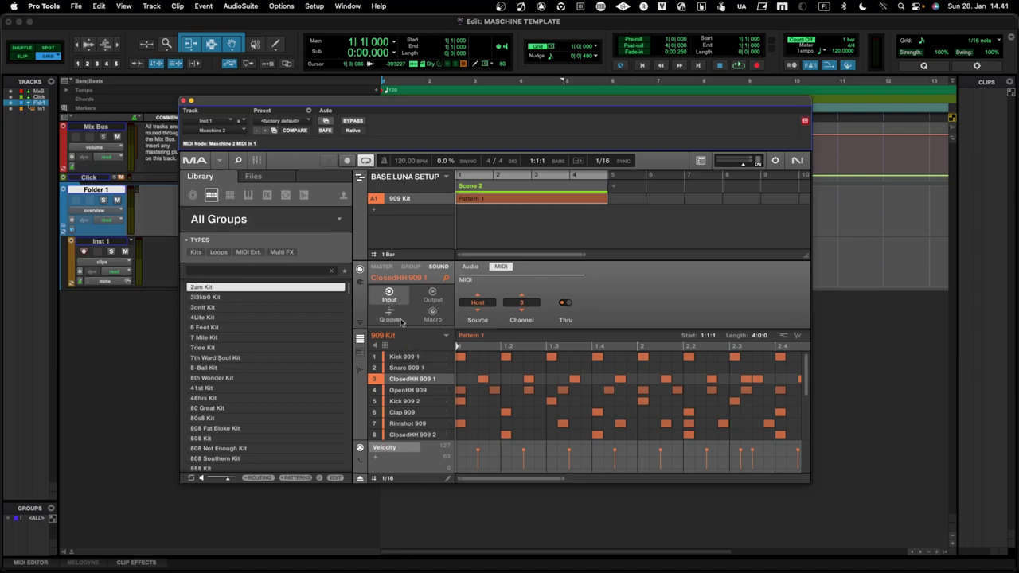
pyautogui.click(237, 160)
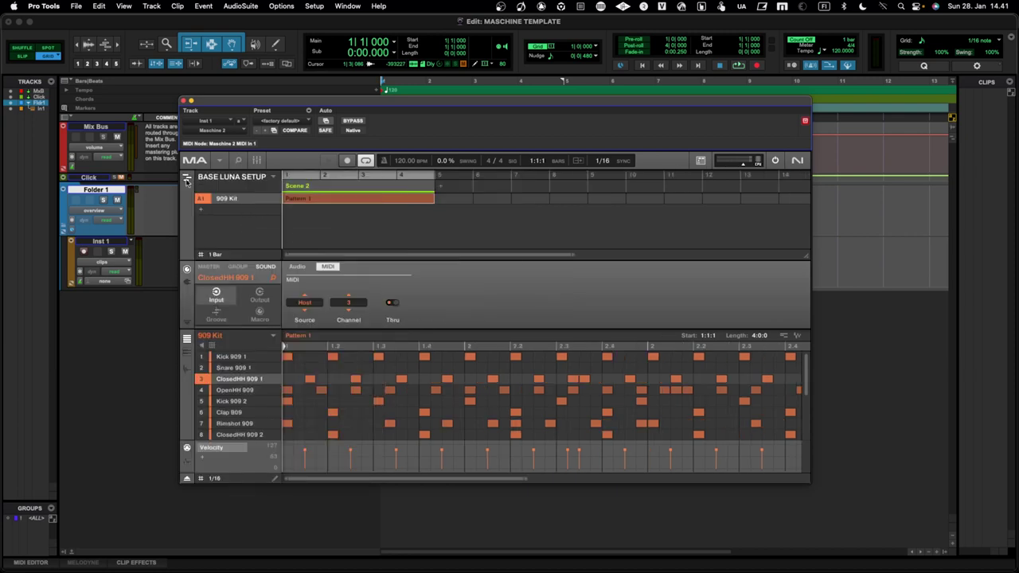
# - Switch Maschine to the Ideas view and test playback of Scene 1 with no pattern active
pyautogui.click(187, 180)
pyautogui.click(219, 195)
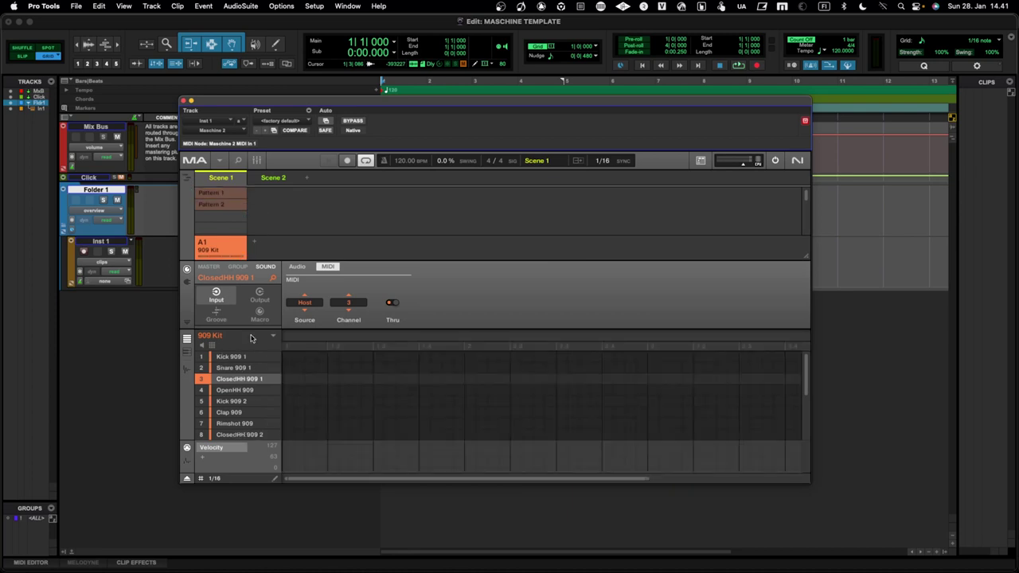
pyautogui.moveTo(303, 102); pyautogui.dragTo(333, 119)
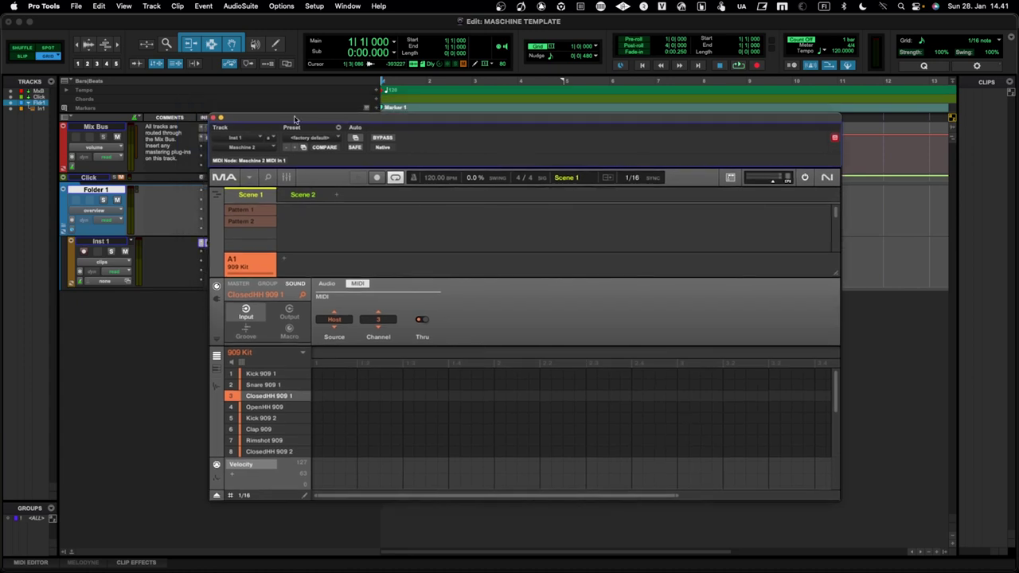
pyautogui.press('space')
pyautogui.press('space')
# - Activate Pattern 1 in Scene 1 and play it briefly, closing the Maschine 2 plug-in window at the end
pyautogui.click(256, 211)
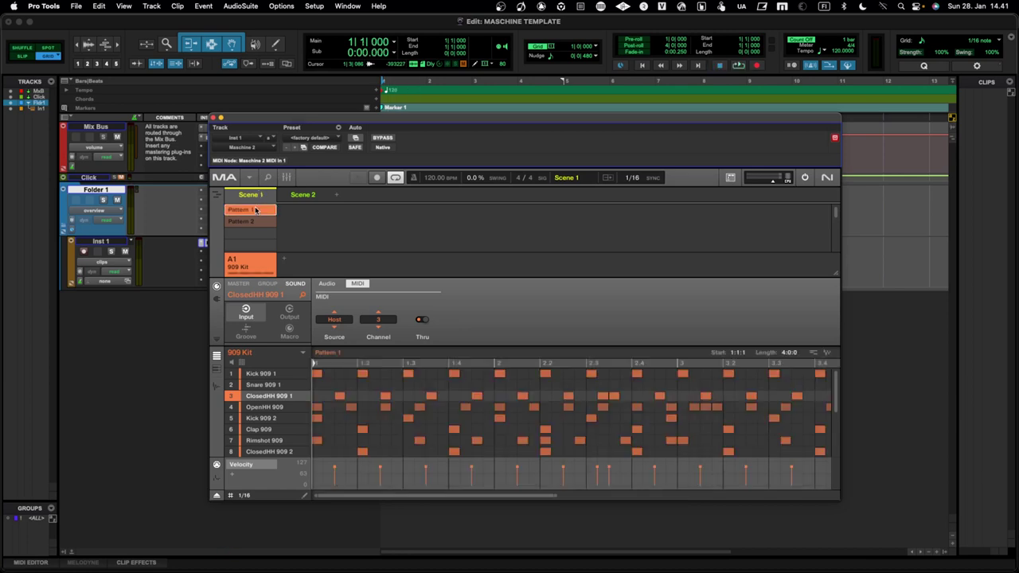
pyautogui.press('space')
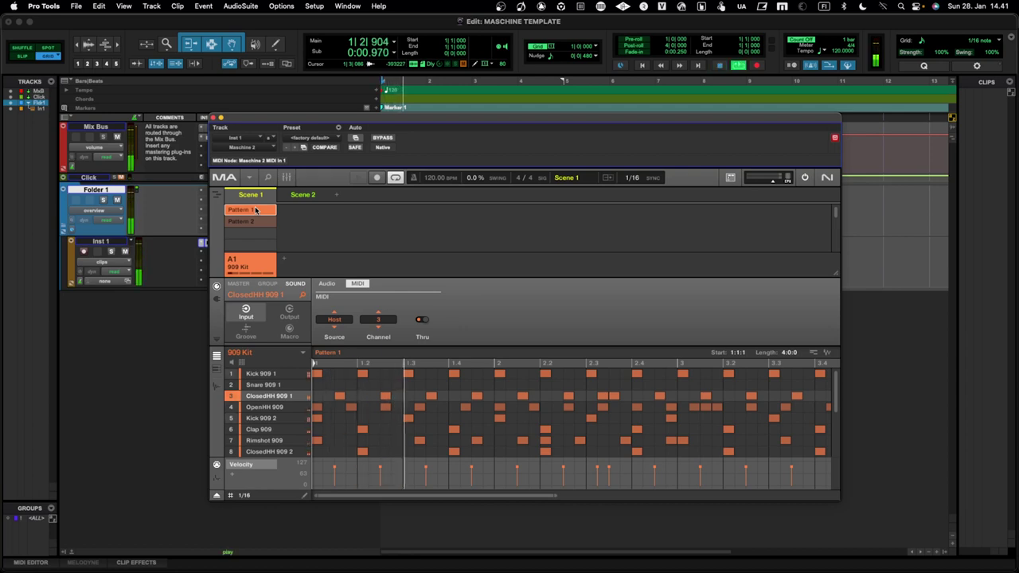
pyautogui.press('space')
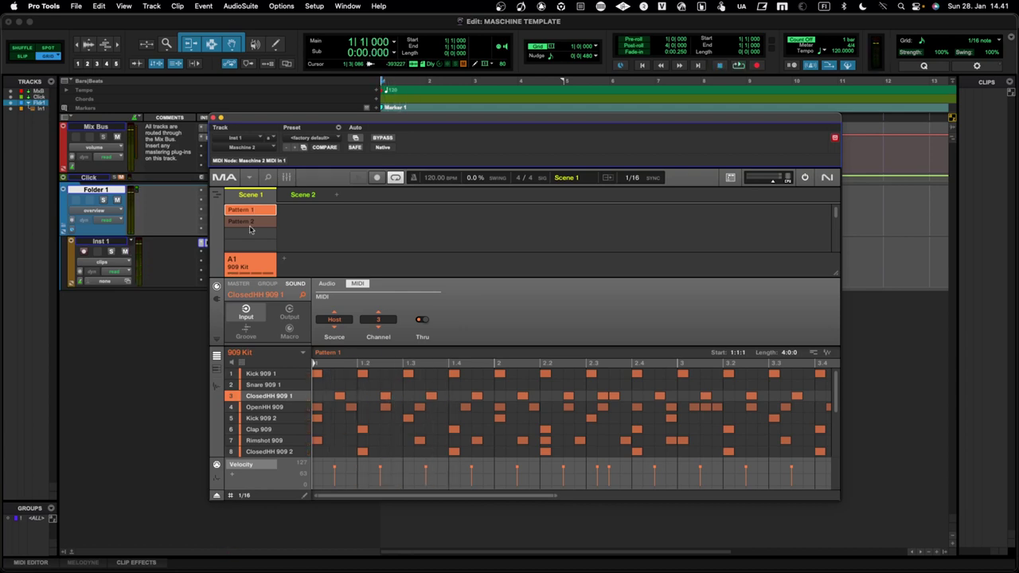
pyautogui.click(214, 118)
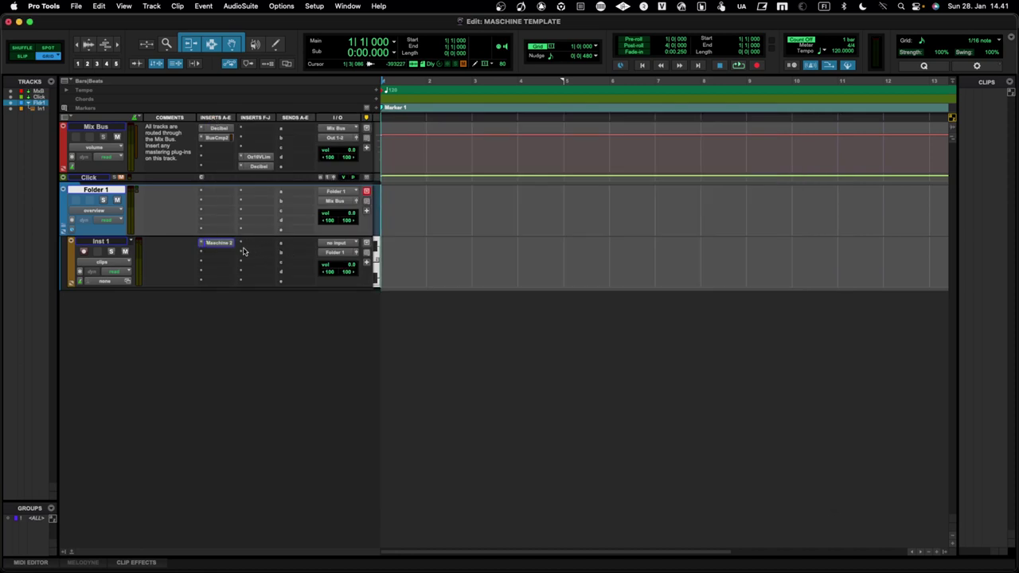
# - Look through the input choices of the Inst 1 track for Maschine 2 plug-in outputs, leaving the input unchanged
pyautogui.click(335, 244)
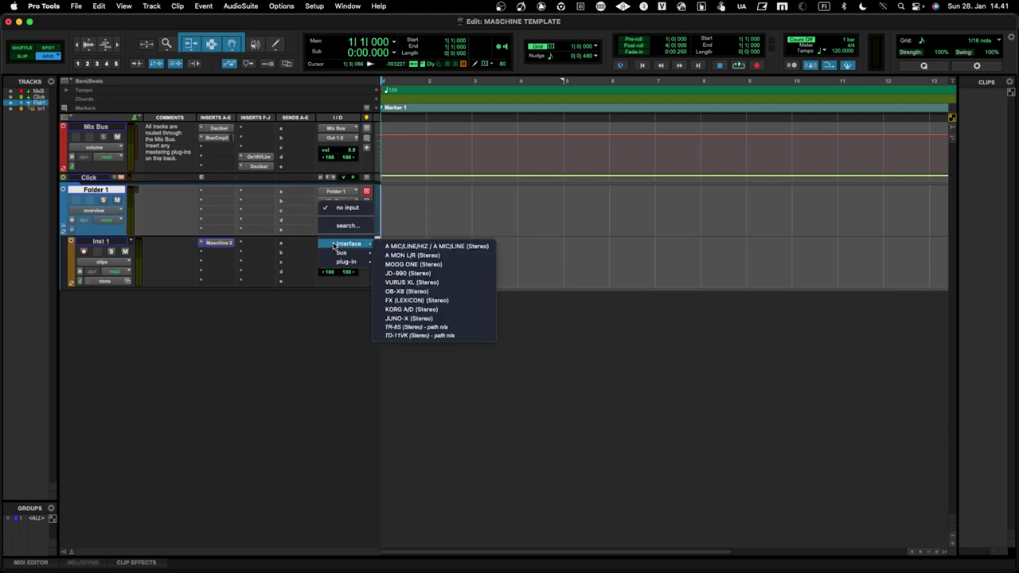
pyautogui.moveTo(351, 263)
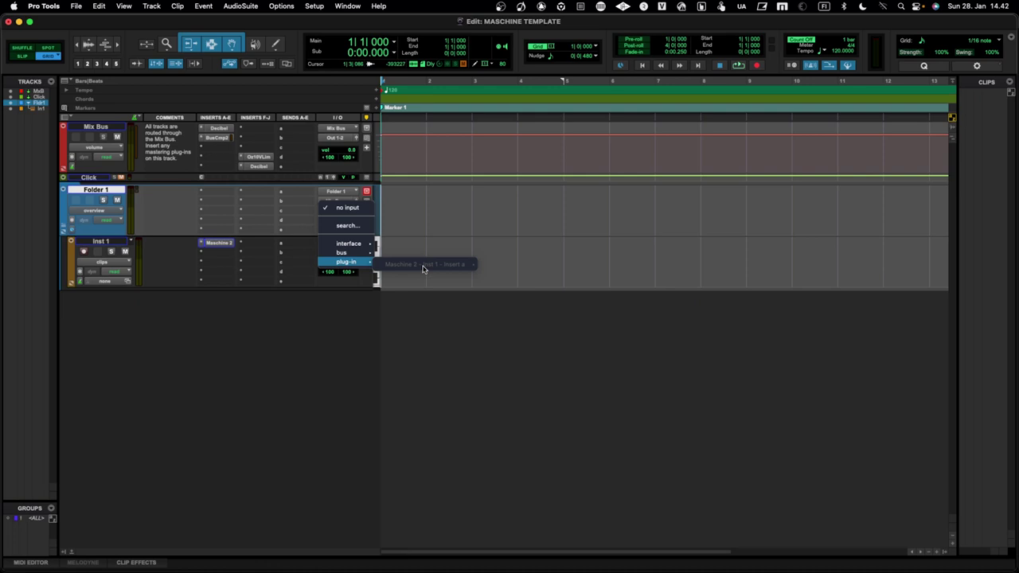
pyautogui.click(292, 337)
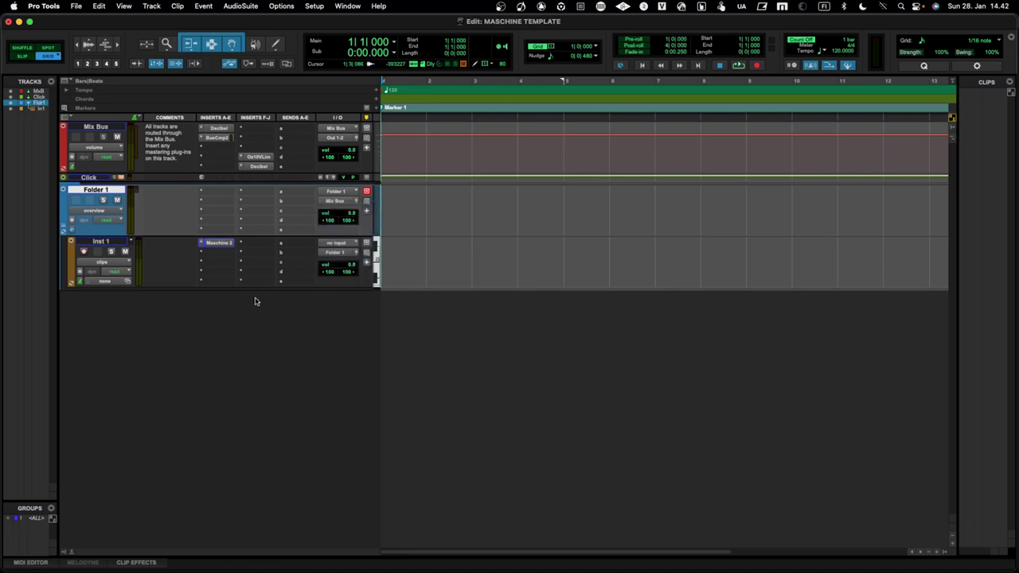
# - Create two new instrument tracks directly below Inst 1 inside Folder 1
pyautogui.click(101, 245)
pyautogui.click(160, 278)
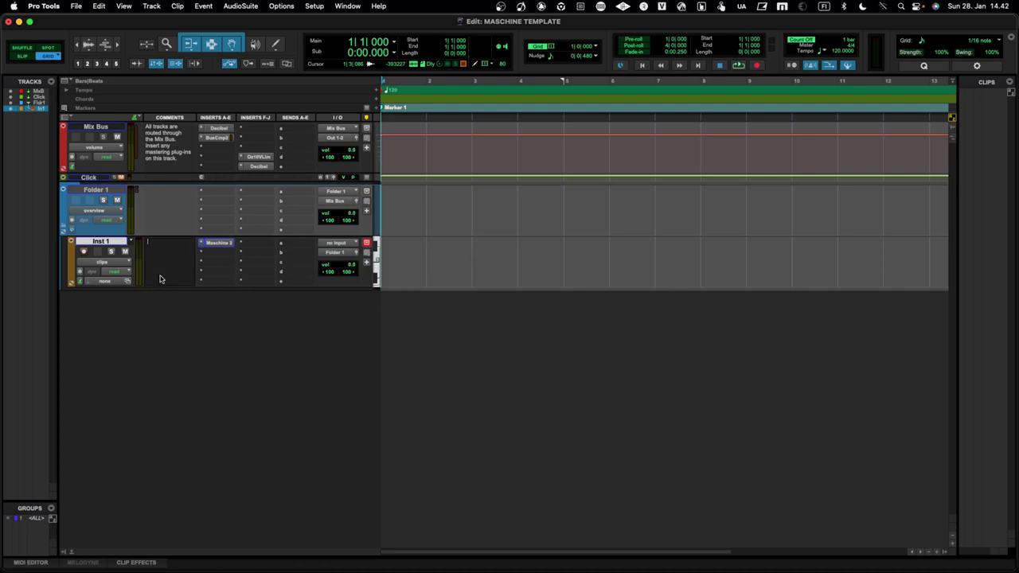
pyautogui.click(71, 257)
pyautogui.press('super+shift+n')
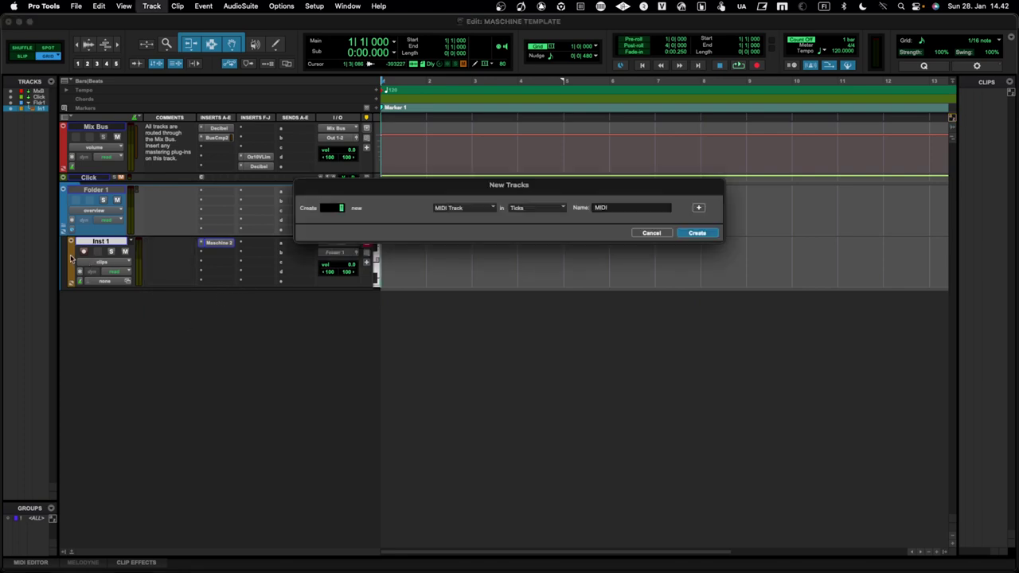
pyautogui.press('Return')
pyautogui.press('super+shift+n')
pyautogui.press('Return')
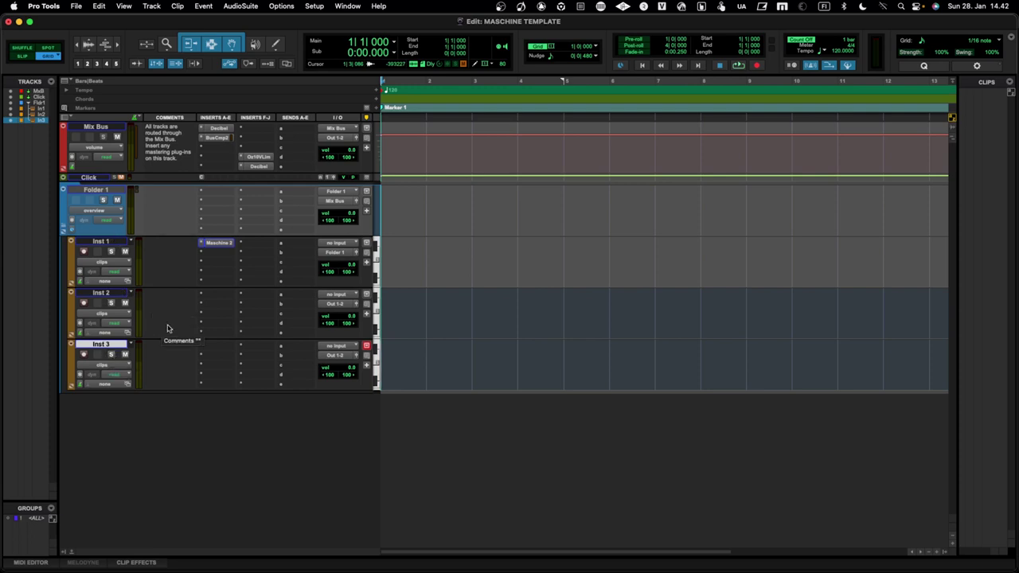
# - Route the outputs of the Inst 2 and Inst 3 tracks to the Folder 1 (Stereo) bus
pyautogui.click(337, 303)
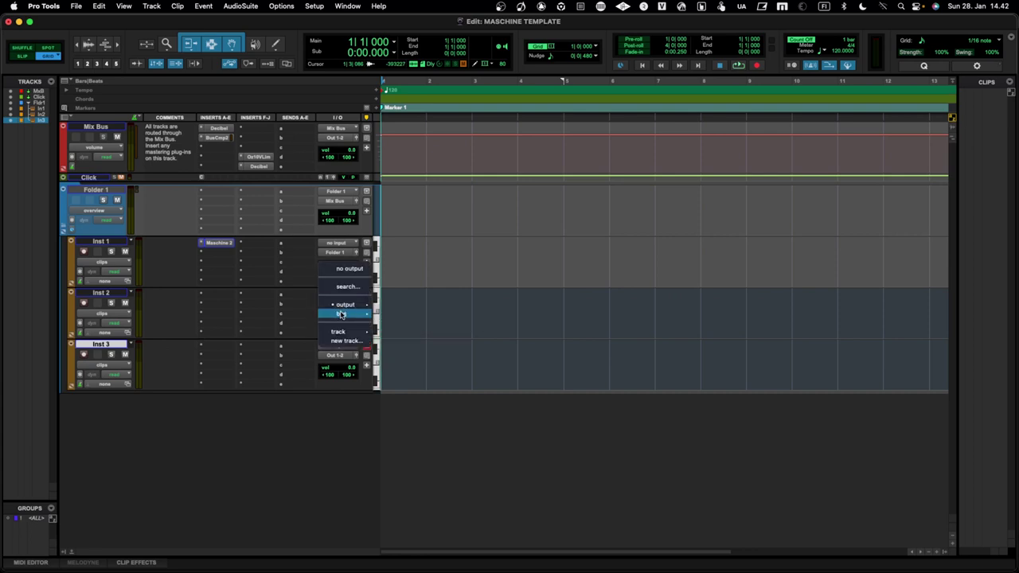
pyautogui.moveTo(342, 314)
pyautogui.click(407, 415)
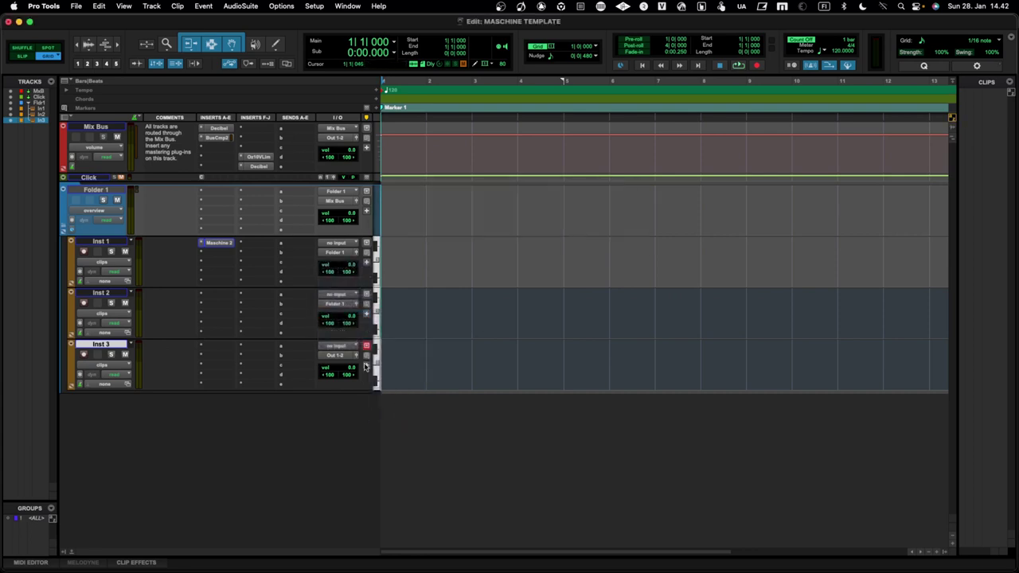
pyautogui.click(347, 354)
pyautogui.moveTo(350, 365)
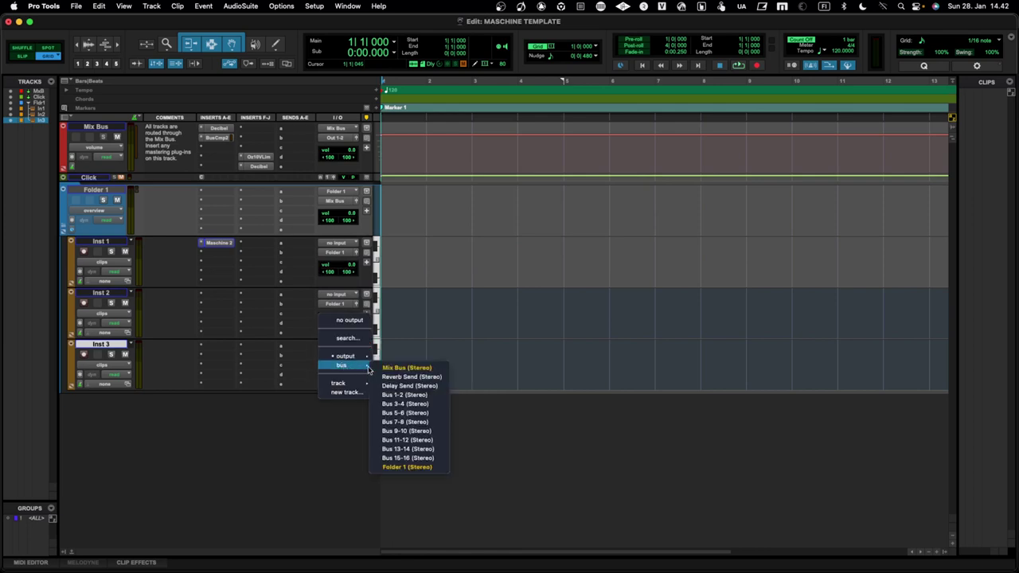
pyautogui.click(387, 466)
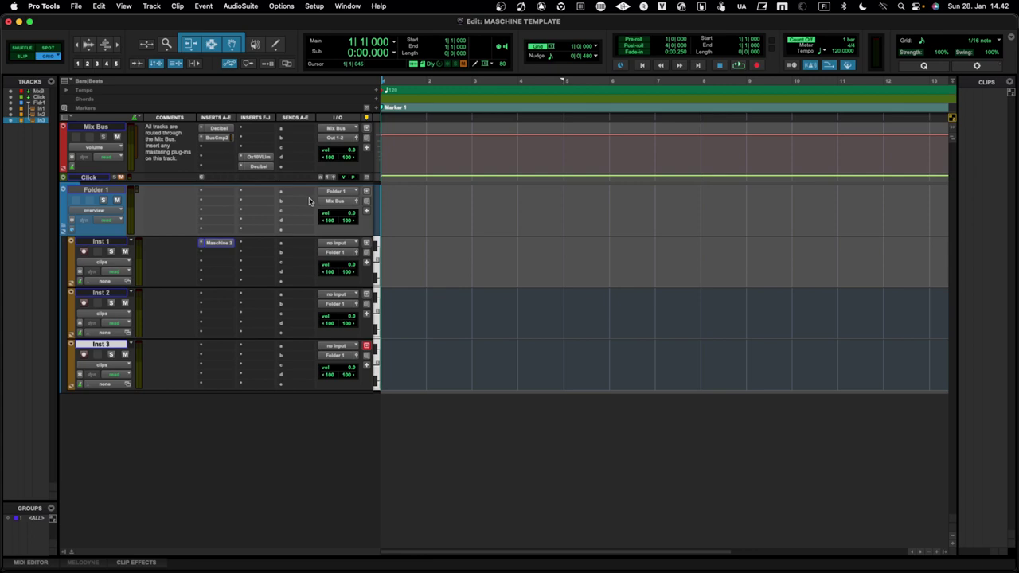
# - Set the Maschine 2 plug-in outputs as track inputs, with Ext. 2 for Inst 2 and Ext. 3 for Inst 3
pyautogui.click(341, 296)
pyautogui.moveTo(344, 313)
pyautogui.moveTo(402, 318)
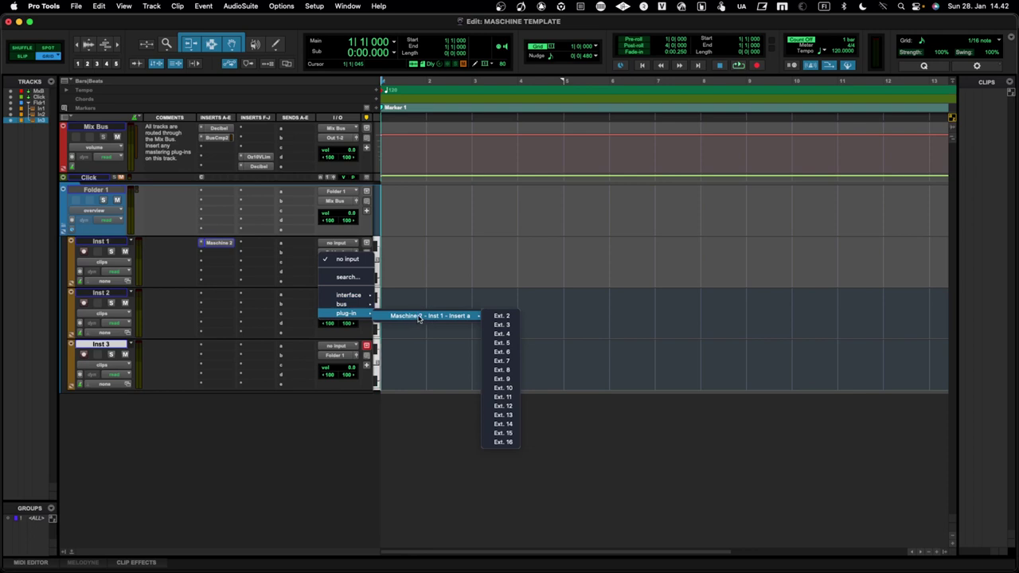
pyautogui.click(506, 317)
pyautogui.click(344, 347)
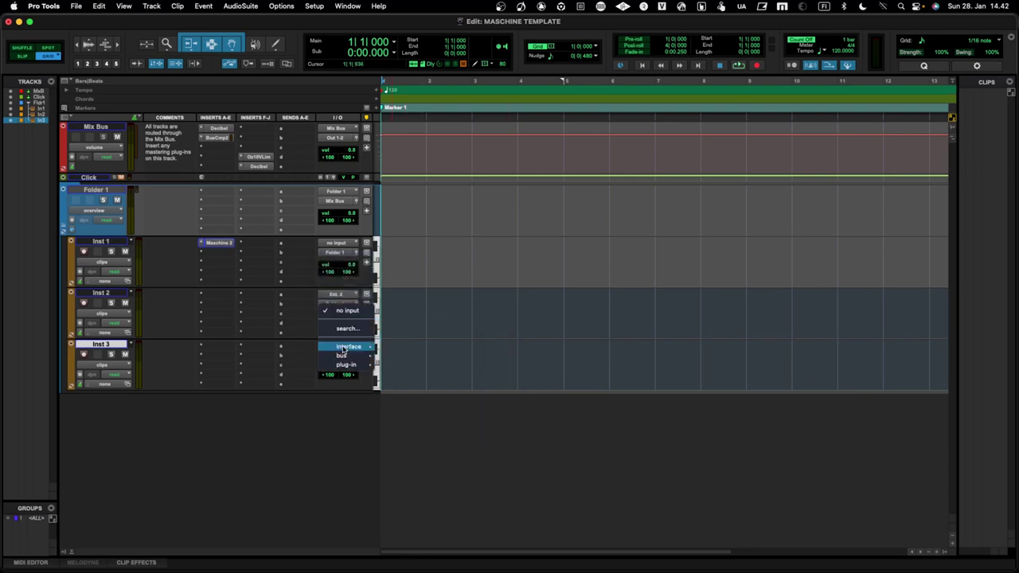
pyautogui.moveTo(351, 366)
pyautogui.moveTo(454, 367)
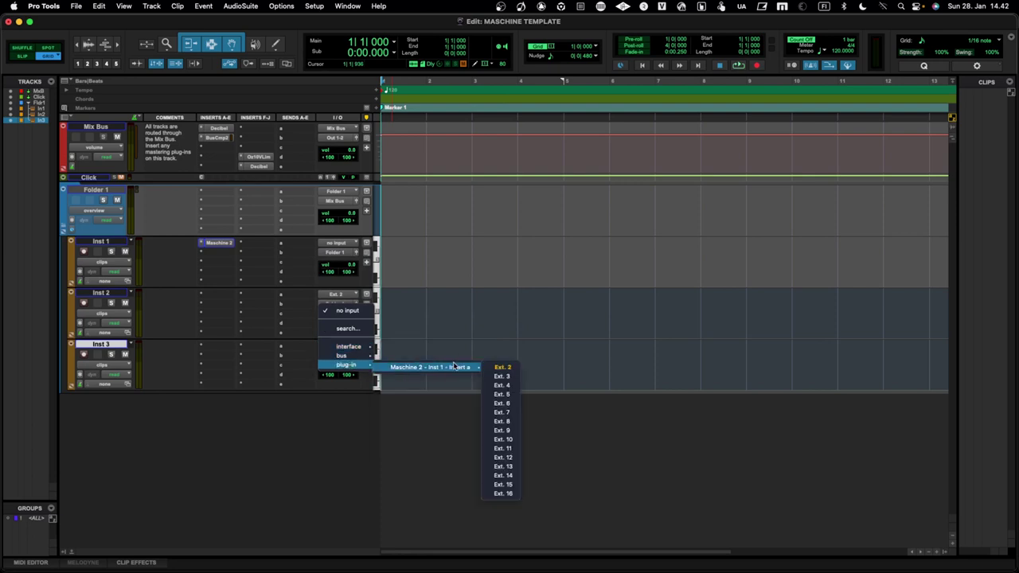
pyautogui.click(500, 376)
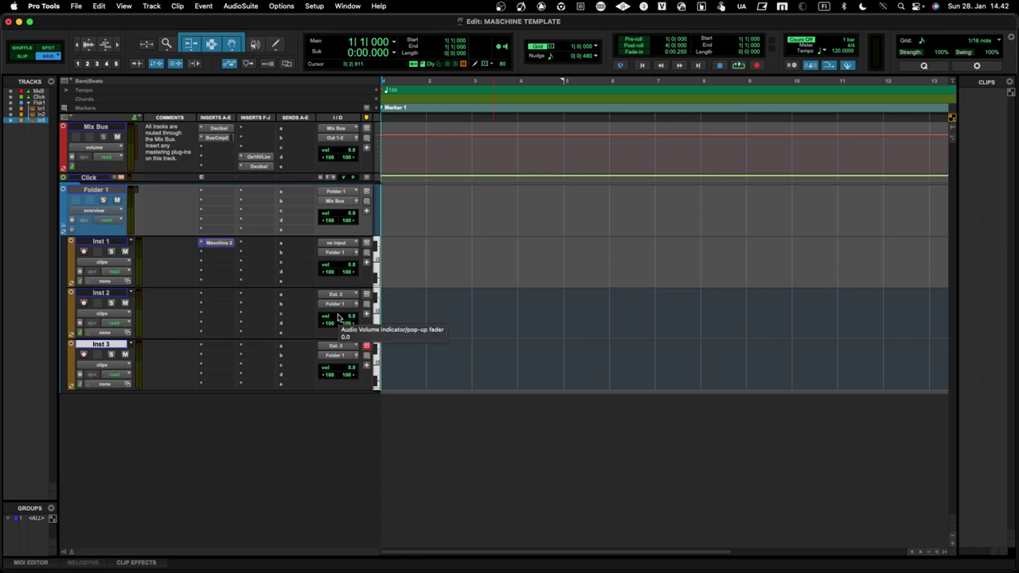
# - Play the session in short bursts to check the signal on the three instrument tracks
pyautogui.press('space')
pyautogui.press('space')
pyautogui.press('space')
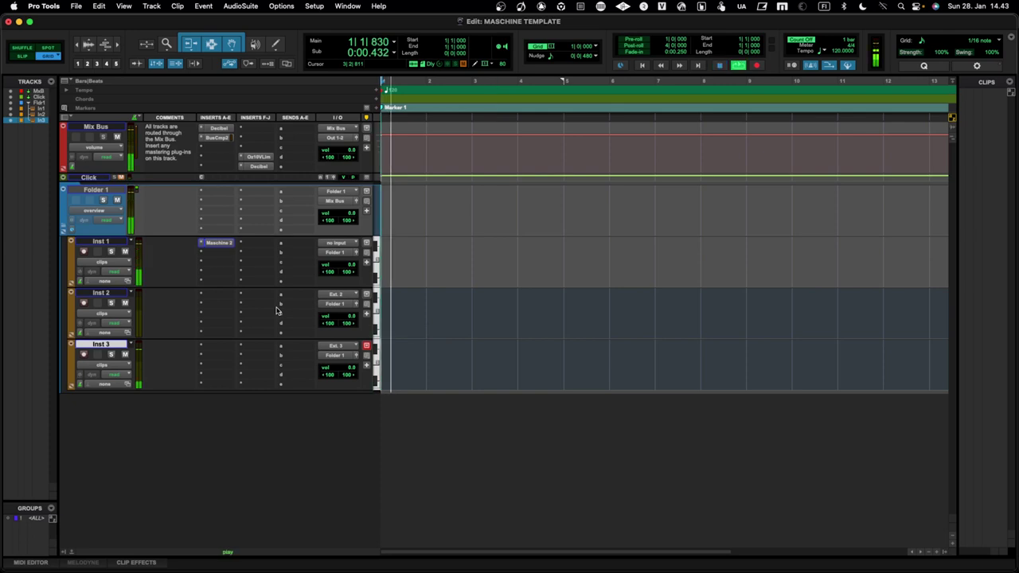
pyautogui.press('space')
pyautogui.press('space')
pyautogui.press('space')
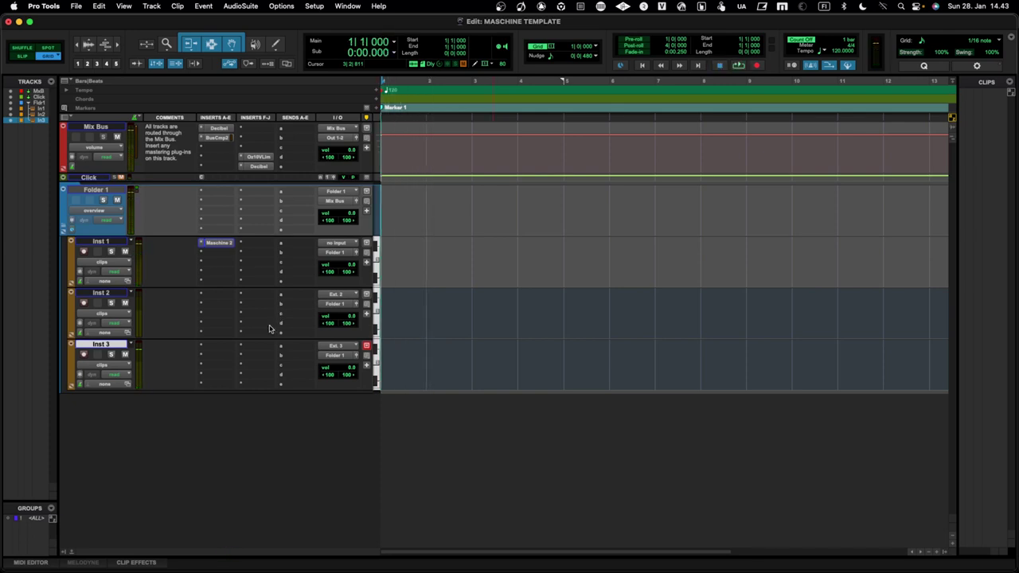
# - Show the Instrument column in the Edit window's track view
pyautogui.rightClick(226, 119)
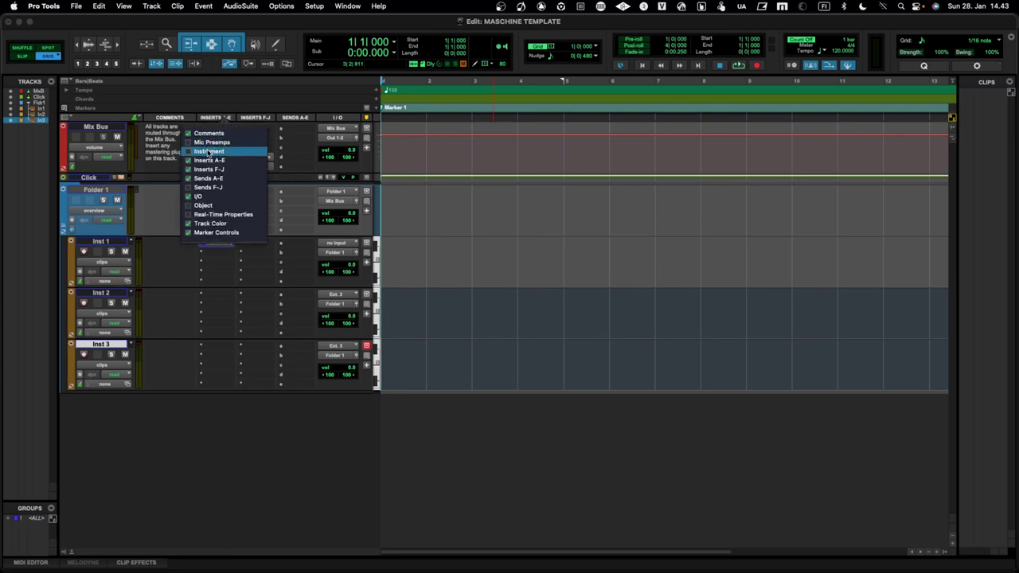
pyautogui.click(208, 151)
pyautogui.click(280, 326)
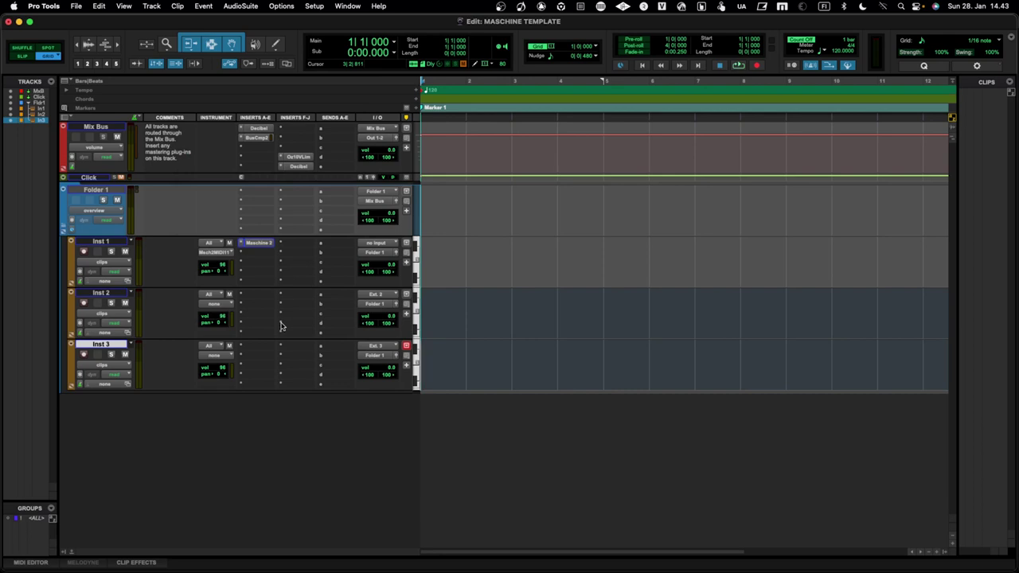
# - Set the MIDI inputs from Inst 1's Maschine 2 MIDI Out to channel-2 for Inst 2 and channel-3 for Inst 3
pyautogui.click(213, 295)
pyautogui.moveTo(229, 316)
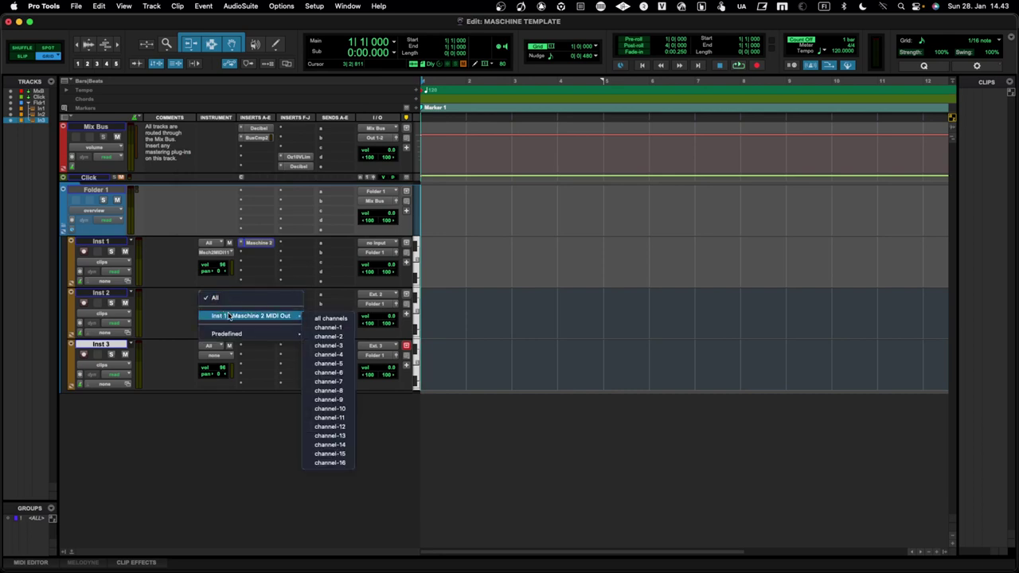
pyautogui.click(325, 337)
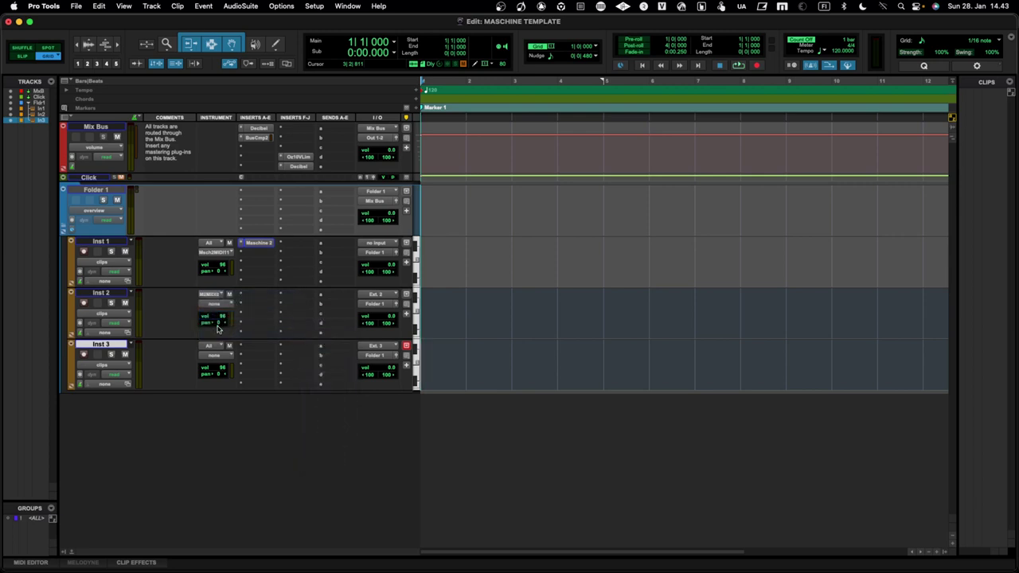
pyautogui.click(213, 351)
pyautogui.moveTo(226, 367)
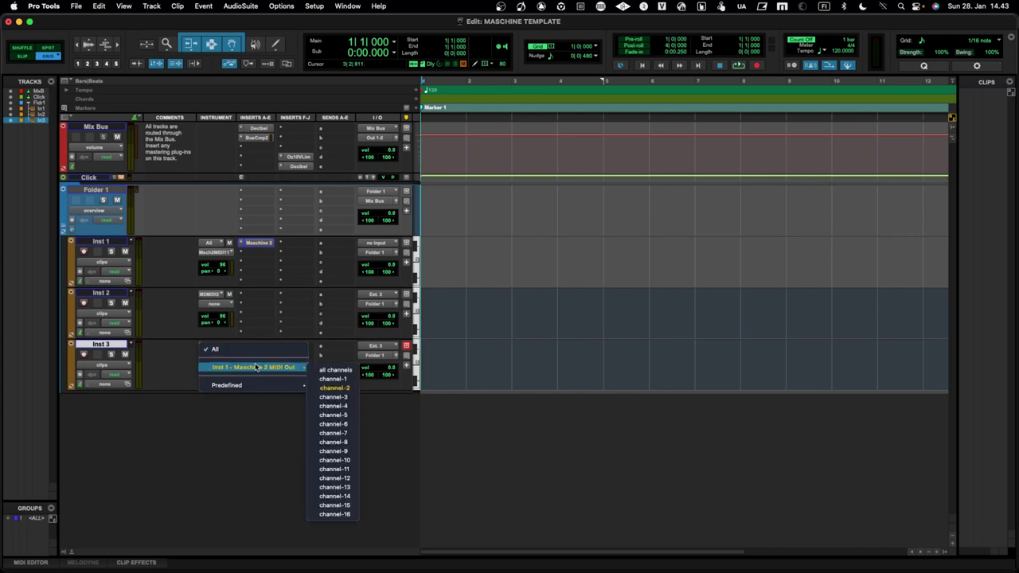
pyautogui.click(328, 398)
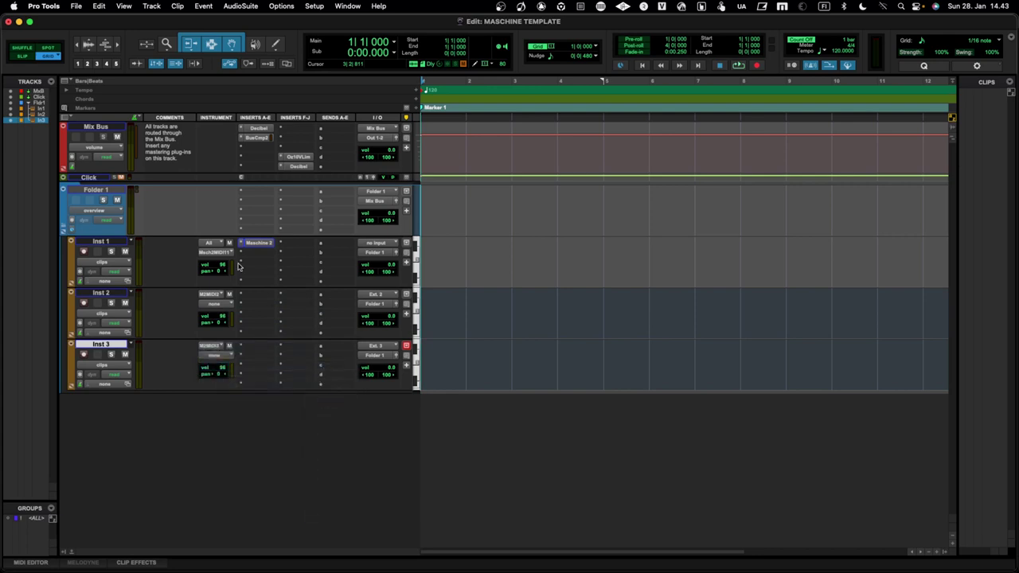
# - Check the MIDI output channel assignment of the Inst 1 track
pyautogui.click(224, 253)
pyautogui.moveTo(223, 254)
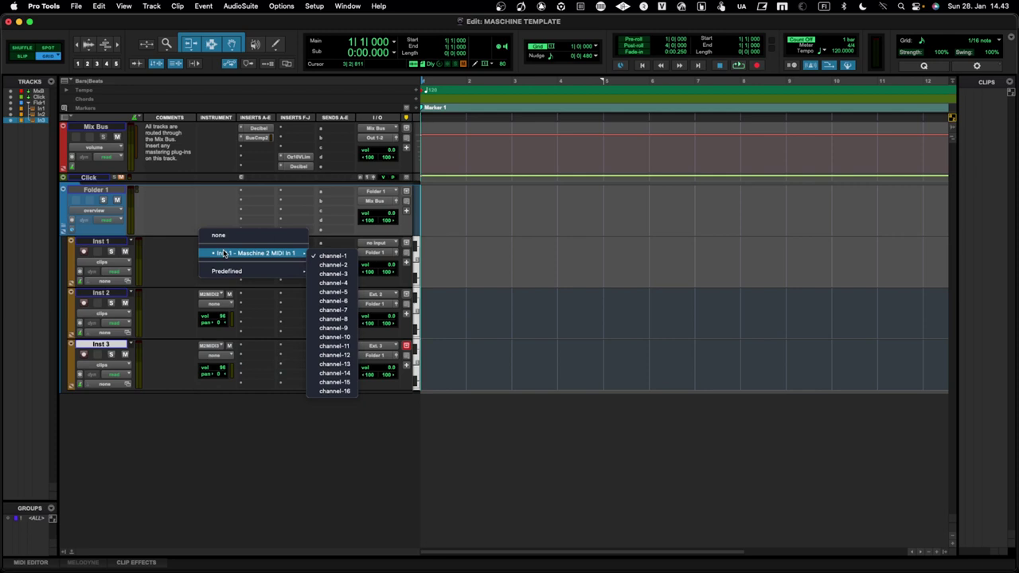
pyautogui.click(223, 254)
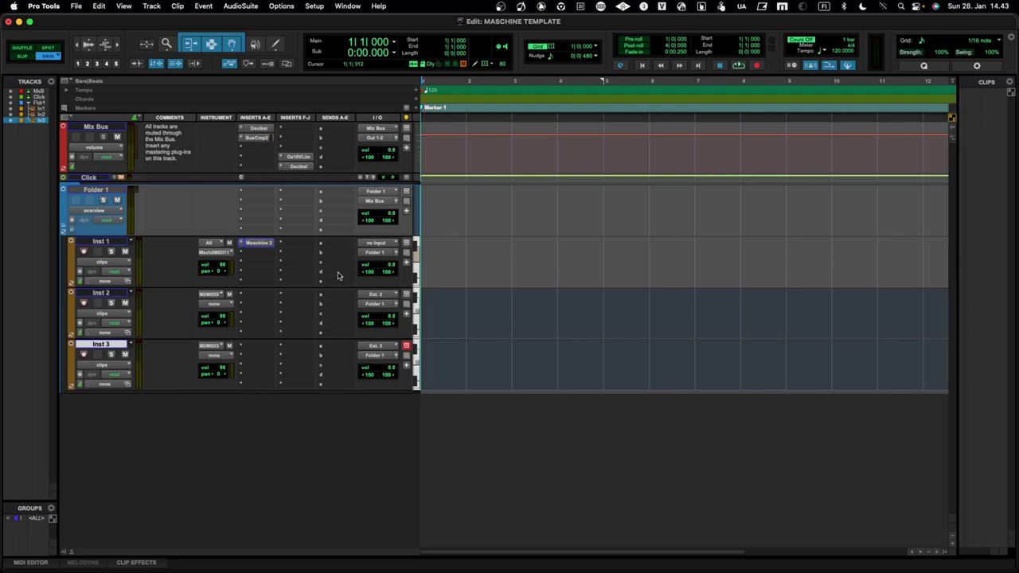
# - Deactivate Pattern 1 in Maschine's Scene 1, close the plug-in window and test the session playback
pyautogui.click(255, 244)
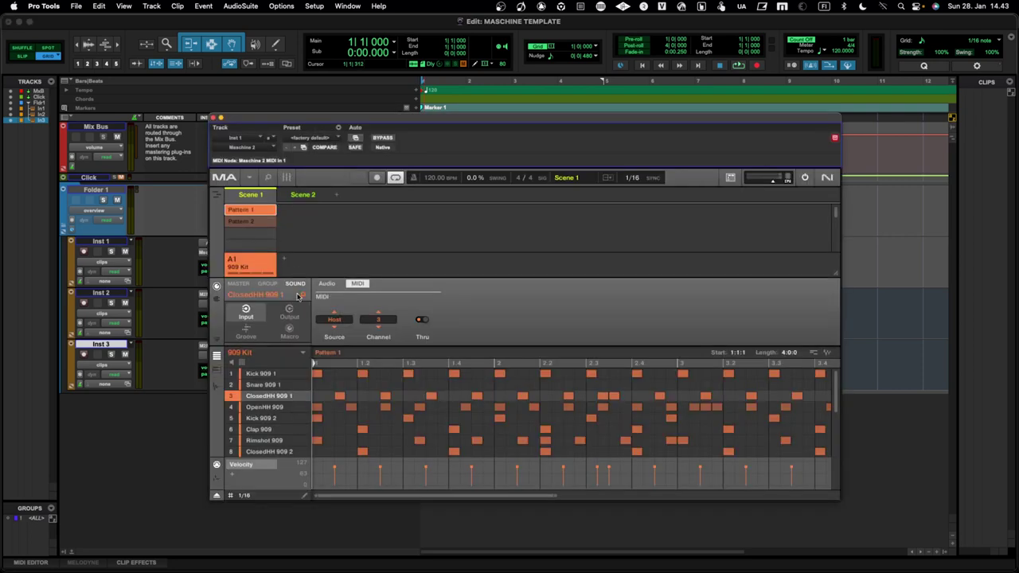
pyautogui.click(266, 214)
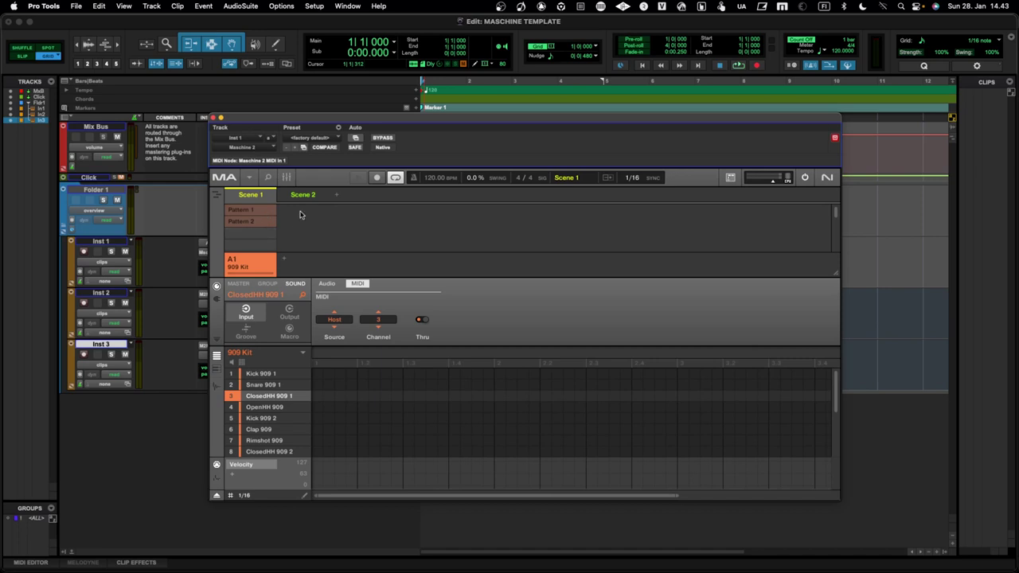
pyautogui.click(213, 118)
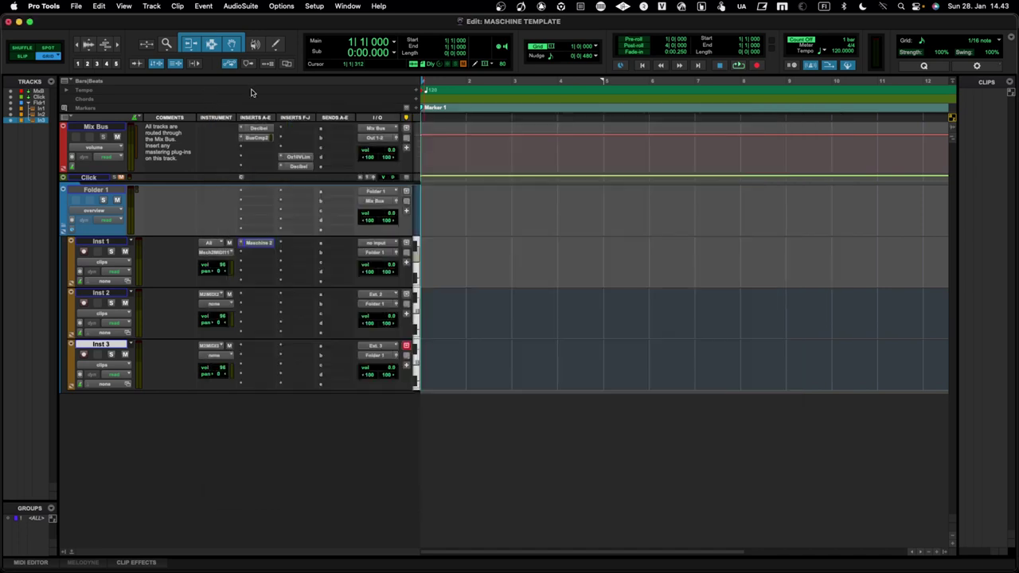
pyautogui.press('space')
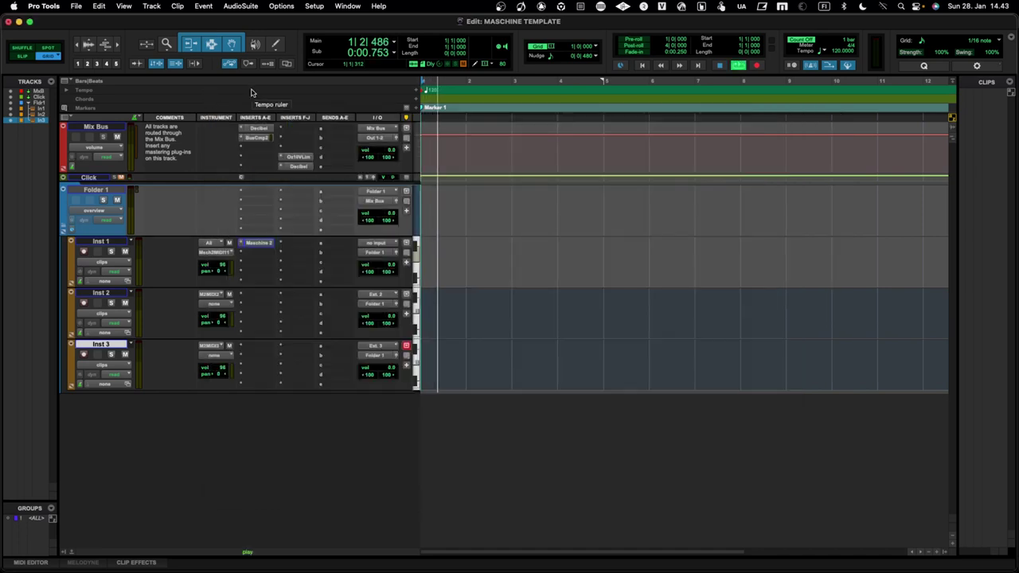
pyautogui.press('space')
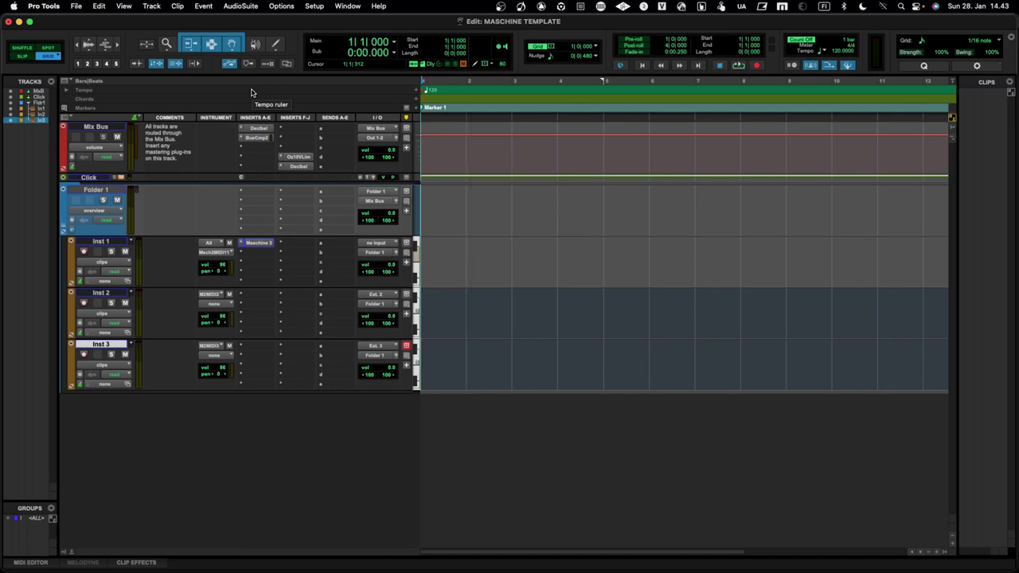
# - Select the Inst 1 track and open the docked MIDI Editor
pyautogui.click(30, 562)
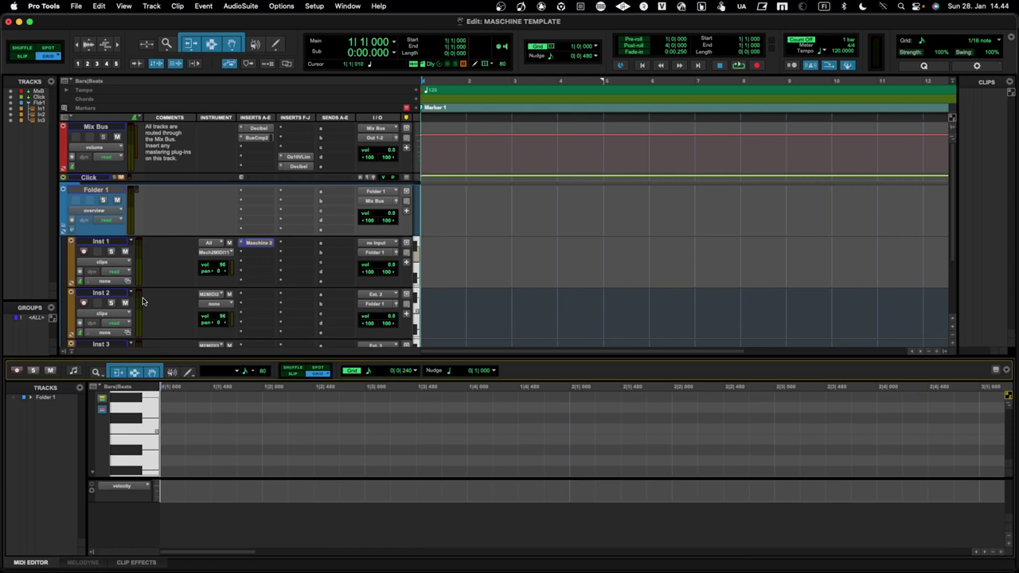
pyautogui.click(109, 242)
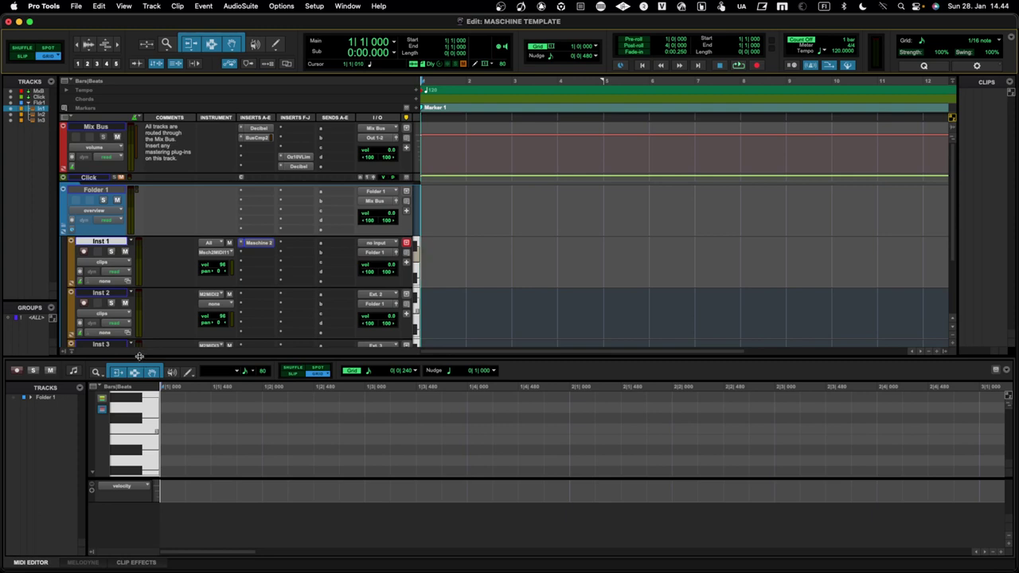
pyautogui.click(36, 562)
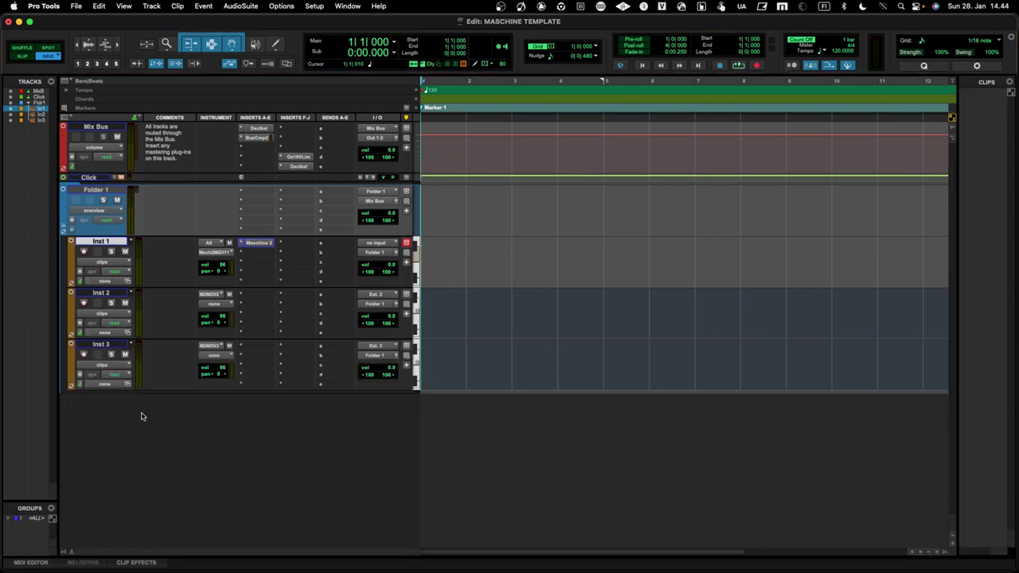
pyautogui.click(107, 294)
pyautogui.click(112, 242)
pyautogui.click(26, 563)
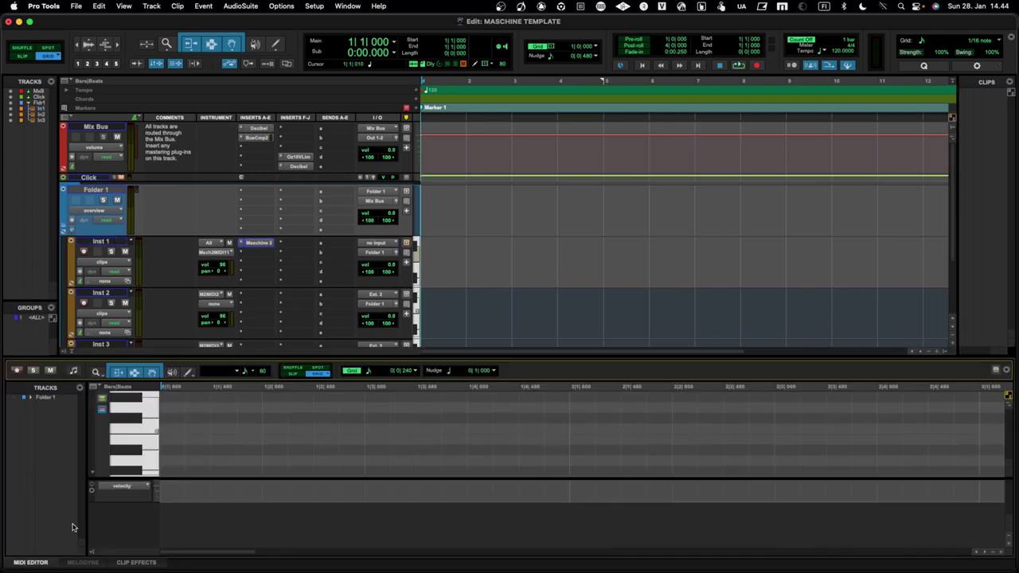
# - Activate the Pencil tool in the MIDI Editor, expand Folder 1 in its track list and select Inst 1 for note editing
pyautogui.click(175, 432)
pyautogui.click(171, 427)
pyautogui.press('F10')
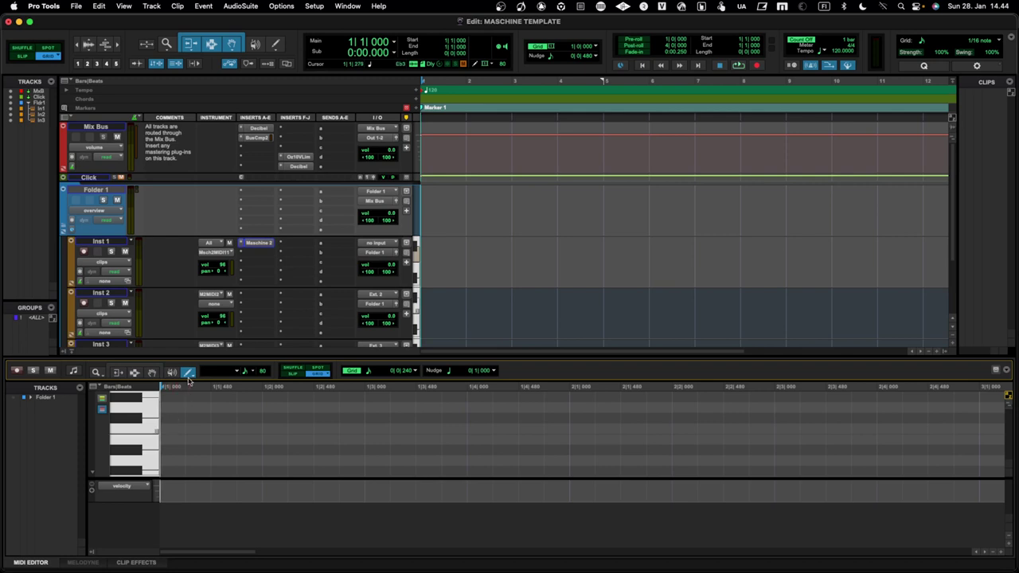
pyautogui.click(50, 398)
pyautogui.click(30, 397)
pyautogui.click(46, 404)
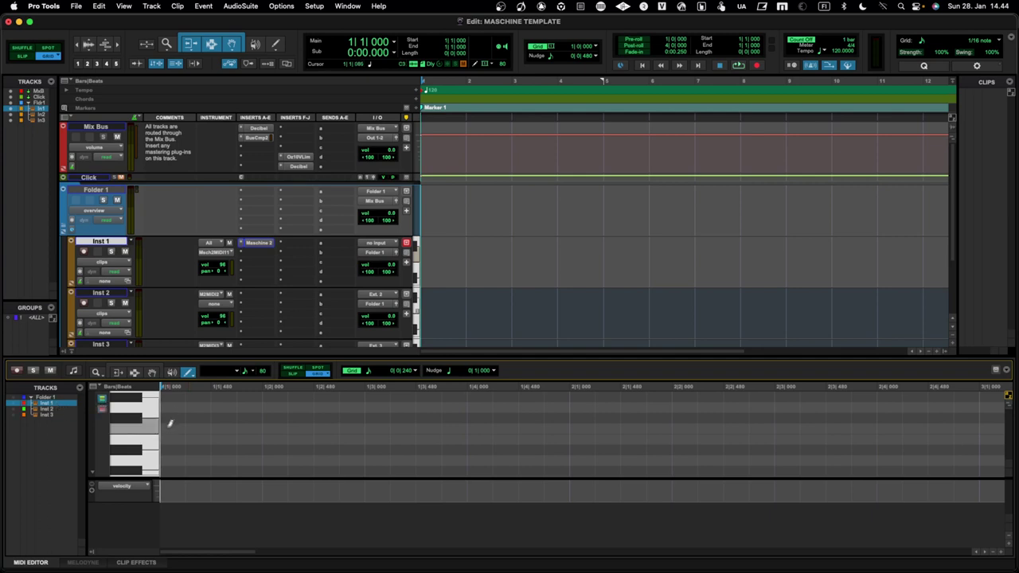
# - Draw four sixteenth notes at C3 on the Inst 1 track, one on each beat of bar 1
pyautogui.click(70, 404)
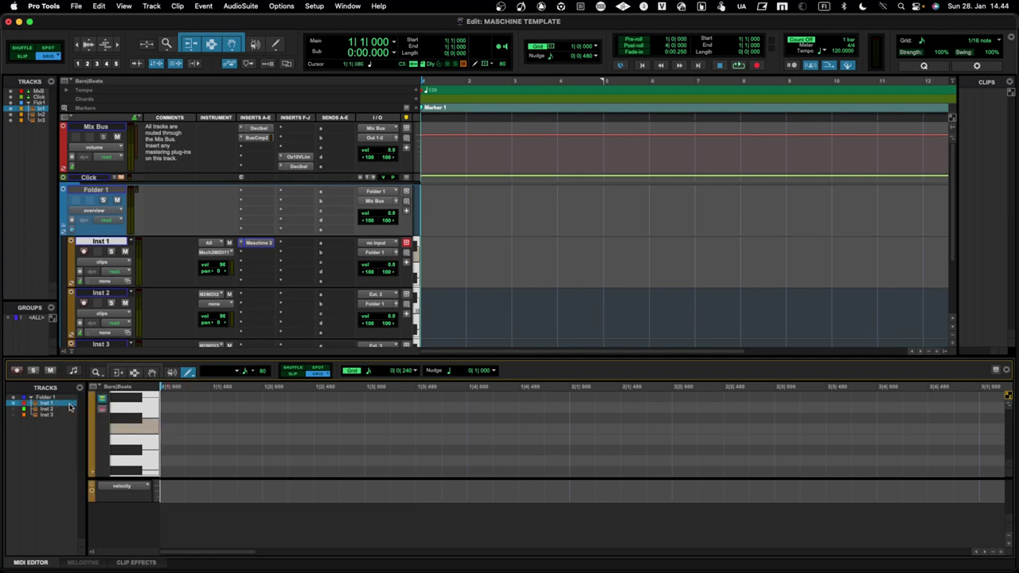
pyautogui.click(177, 429)
pyautogui.click(278, 429)
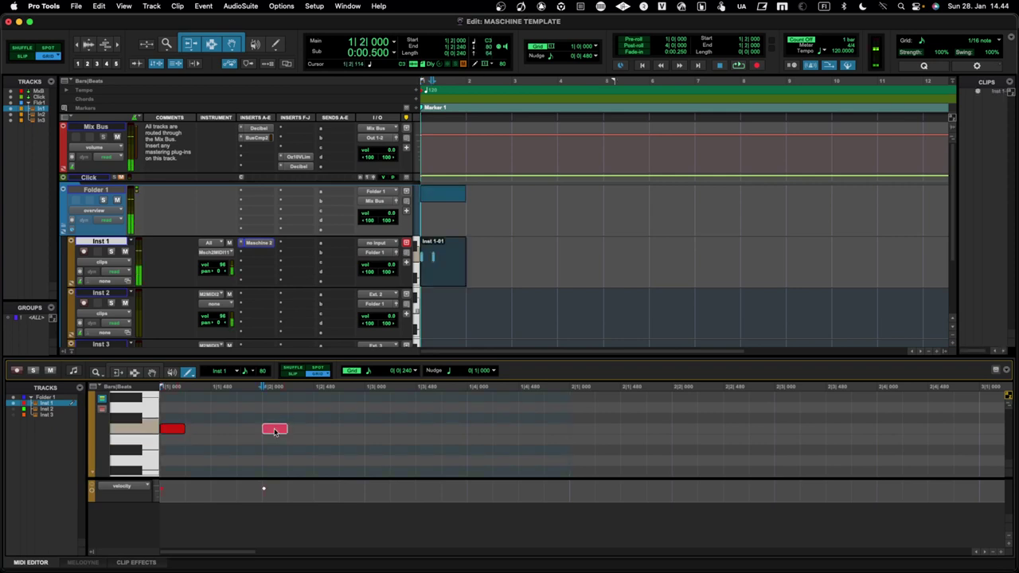
pyautogui.click(375, 429)
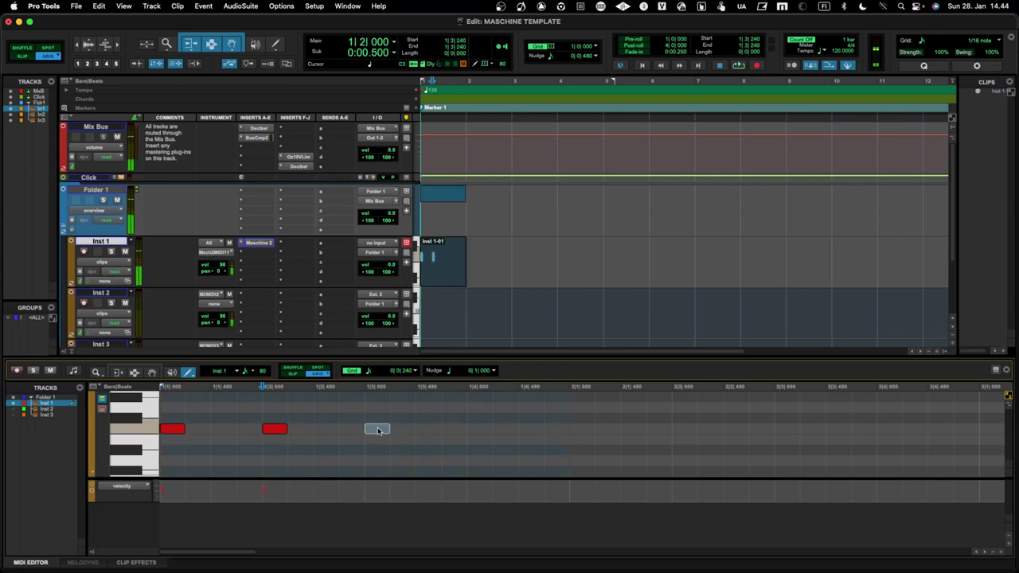
pyautogui.click(481, 429)
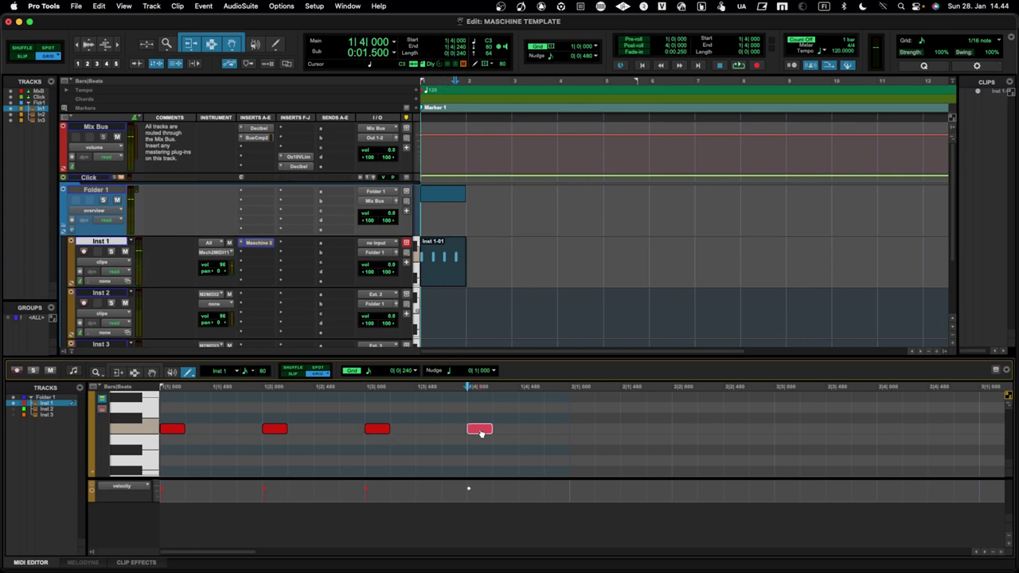
# - Select Inst 2 in the MIDI Editor's track list and toggle the note colour coding off and back to track colours
pyautogui.click(54, 409)
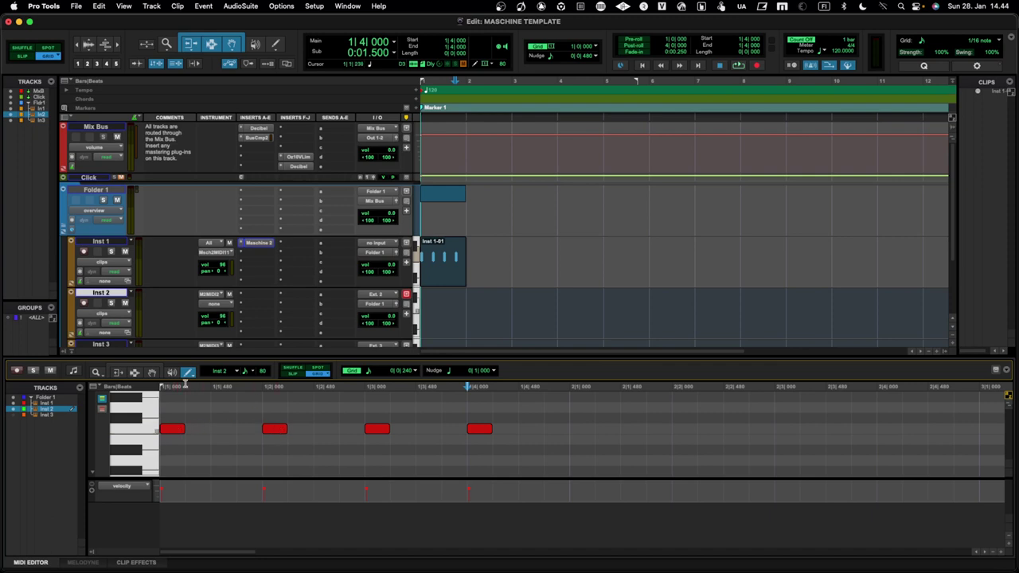
pyautogui.click(48, 404)
pyautogui.click(46, 409)
pyautogui.click(102, 401)
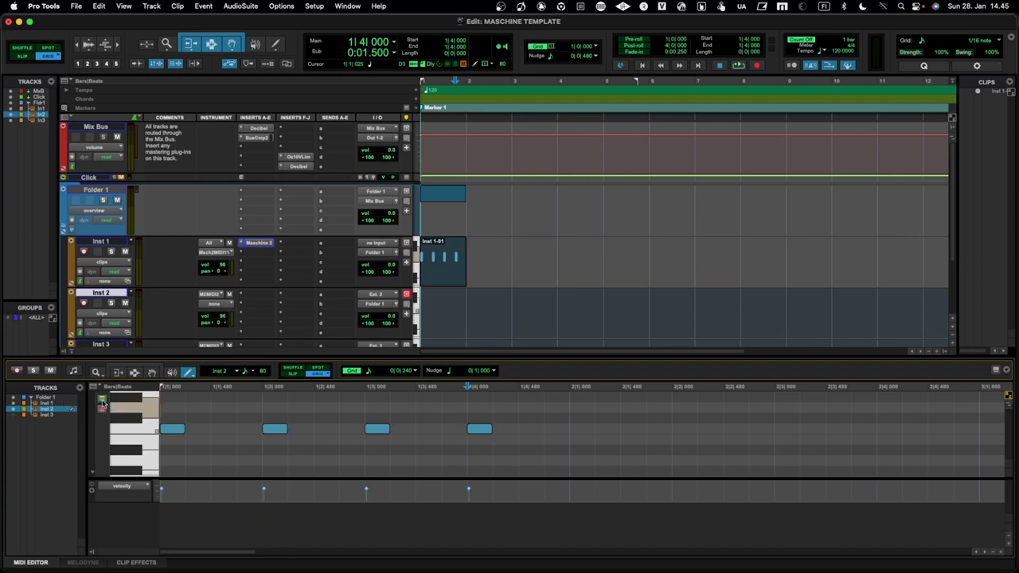
pyautogui.click(102, 410)
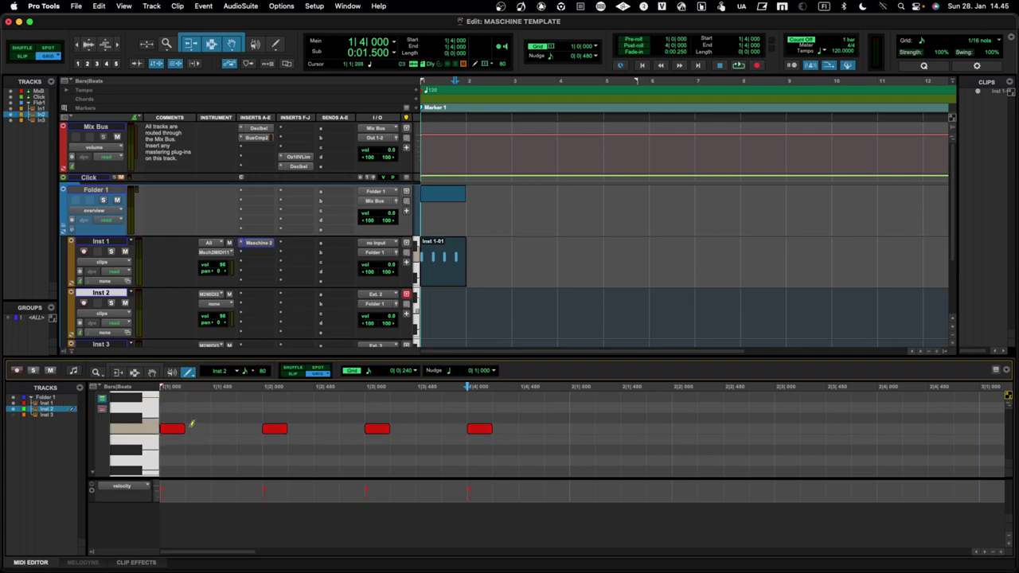
pyautogui.moveTo(275, 430)
pyautogui.mouseDown()
pyautogui.moveTo(275, 441)
pyautogui.moveTo(275, 431)
pyautogui.mouseUp()
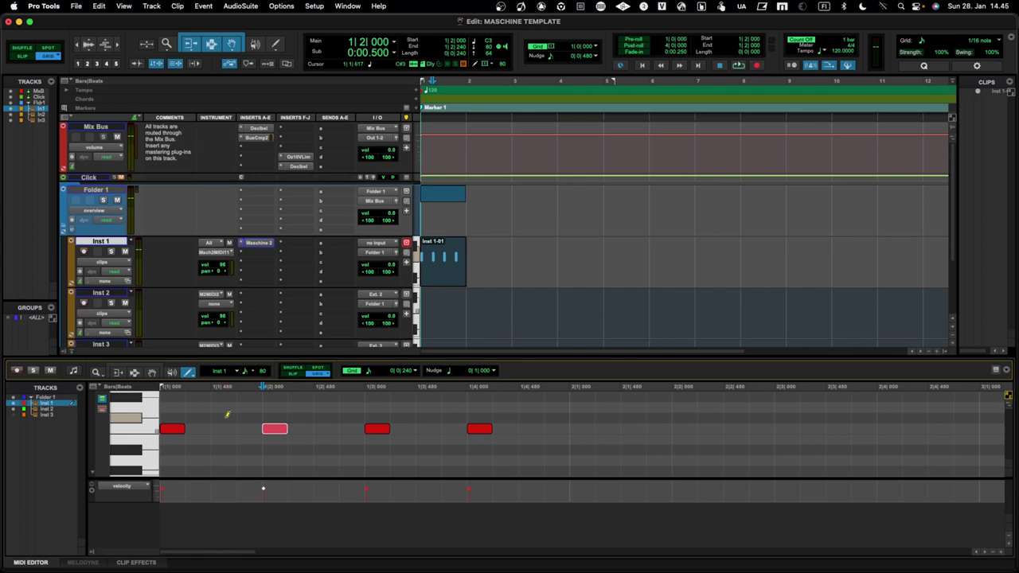
# - Make Inst 2 the note-drawing target, add a C3 sixteenth note and move it to beat 2 of bar 1
pyautogui.click(71, 410)
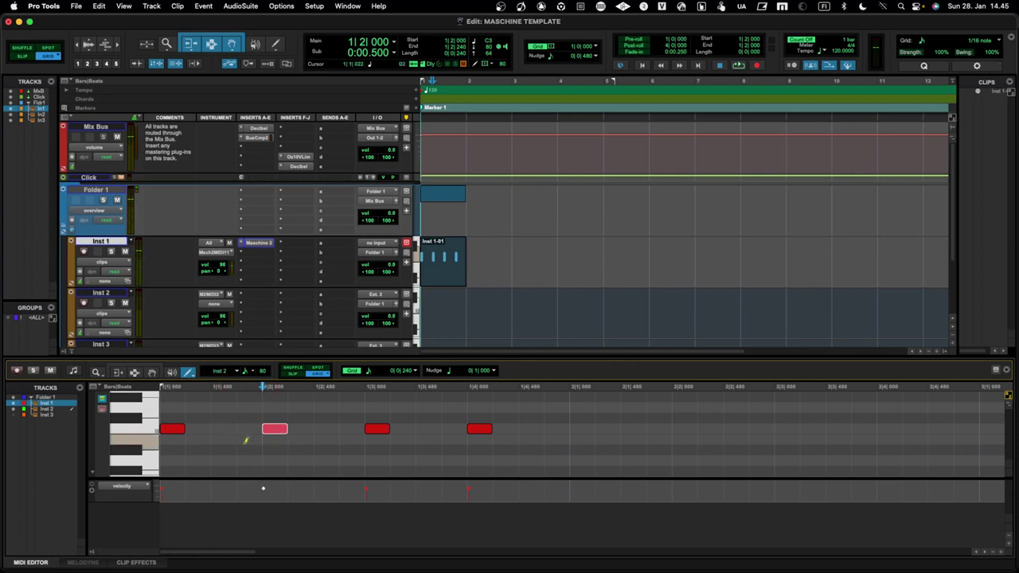
pyautogui.click(301, 432)
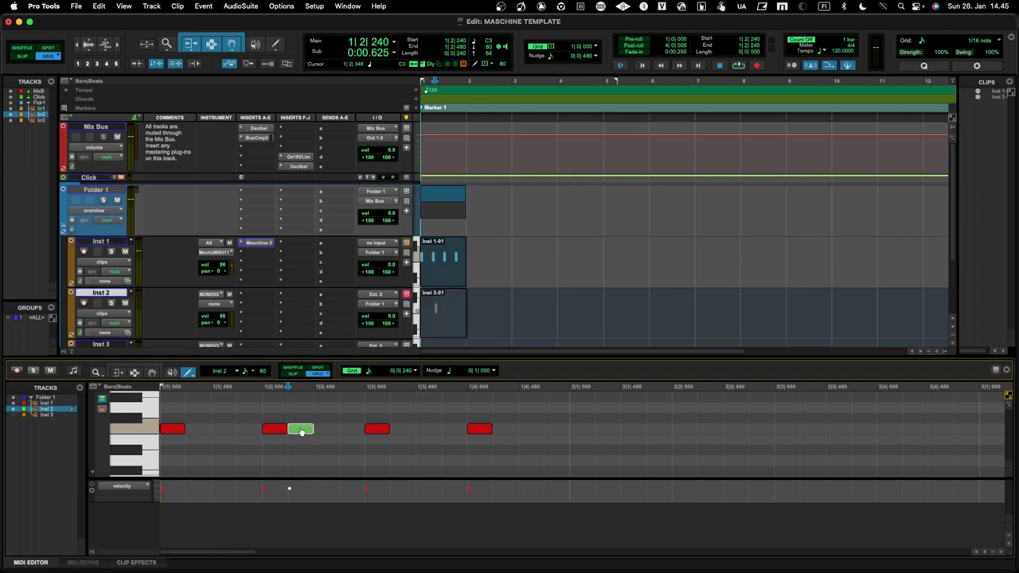
pyautogui.moveTo(301, 432); pyautogui.dragTo(278, 431)
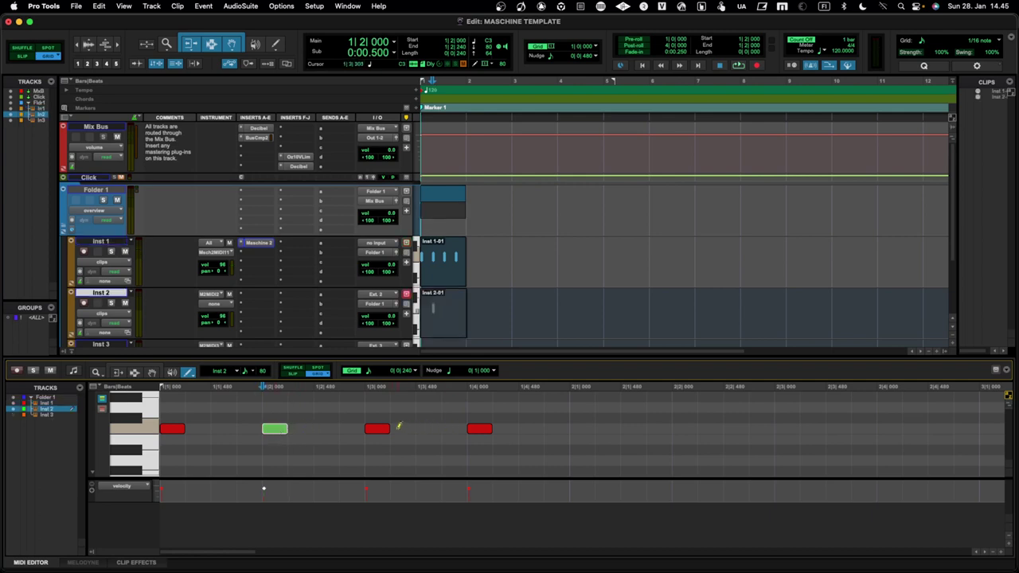
pyautogui.click(381, 429)
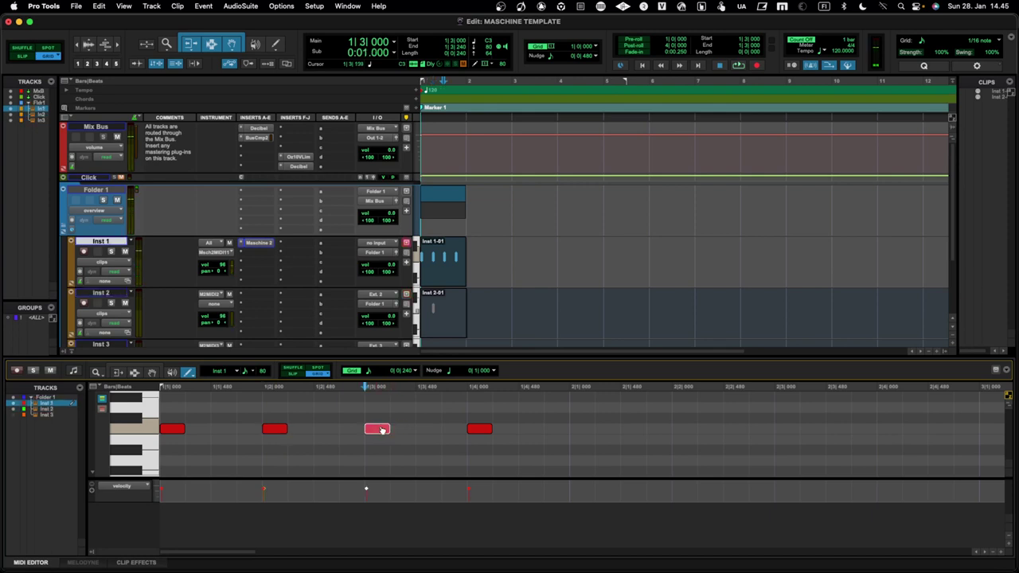
pyautogui.click(394, 429)
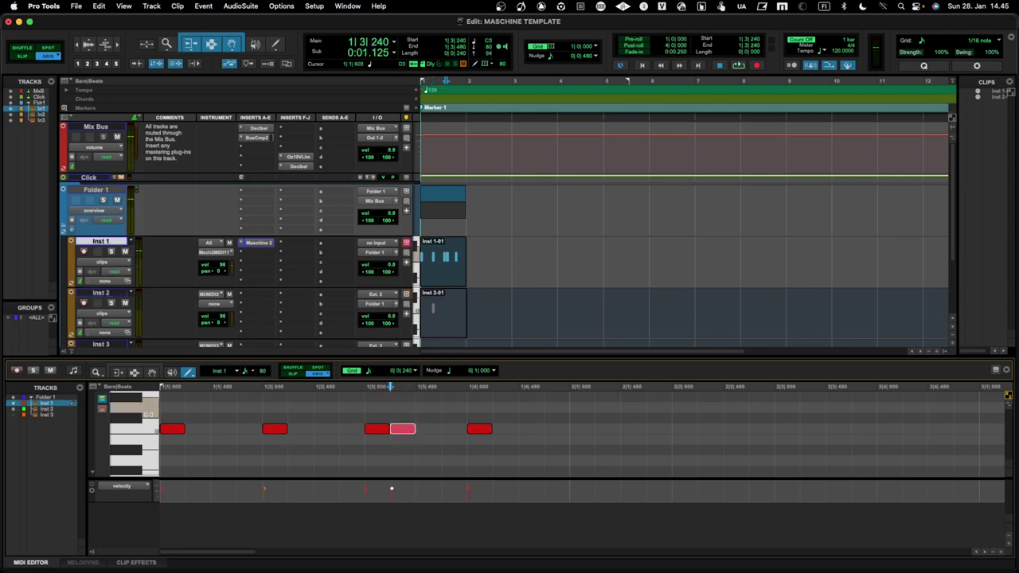
pyautogui.click(404, 430)
pyautogui.rightClick(403, 431)
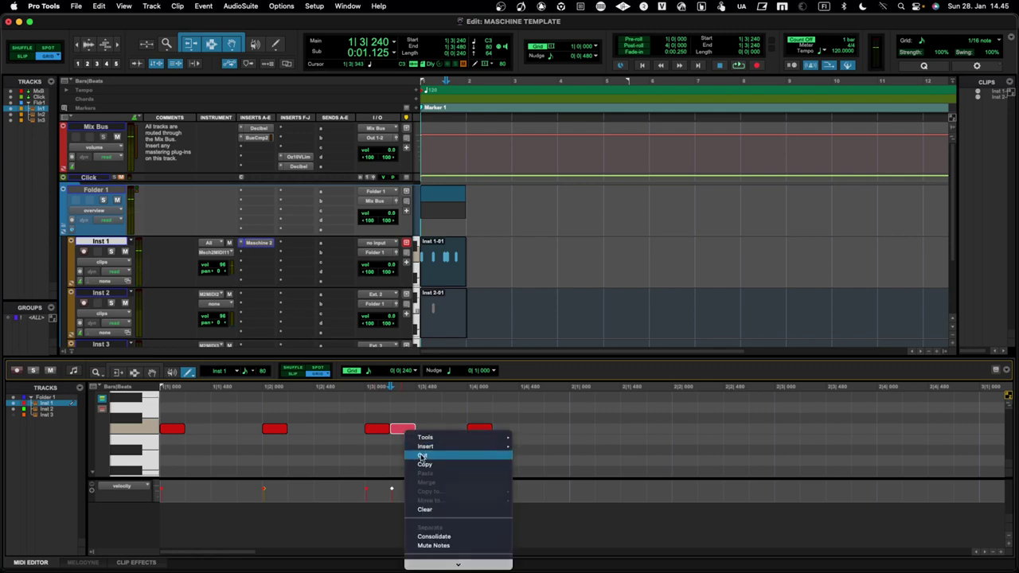
pyautogui.click(423, 456)
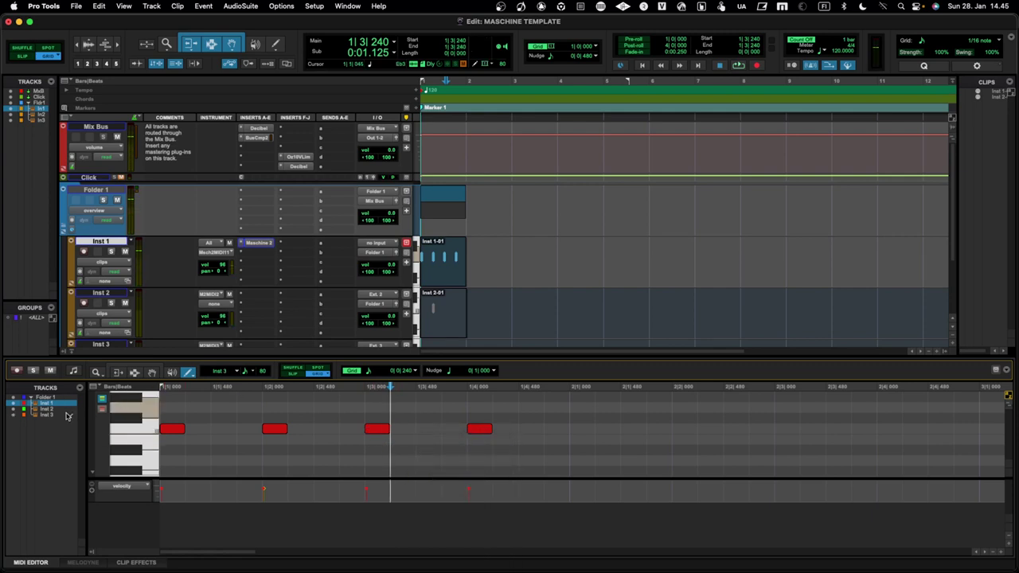
# - Draw another C3 sixteenth note on Inst 2 and move it to beat 4 of bar 1
pyautogui.click(71, 409)
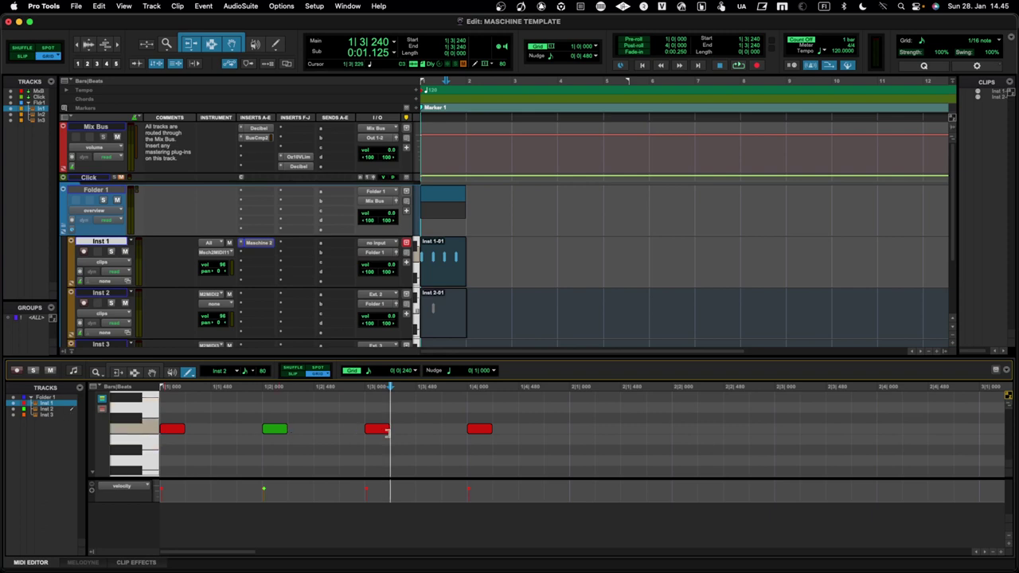
pyautogui.click(506, 431)
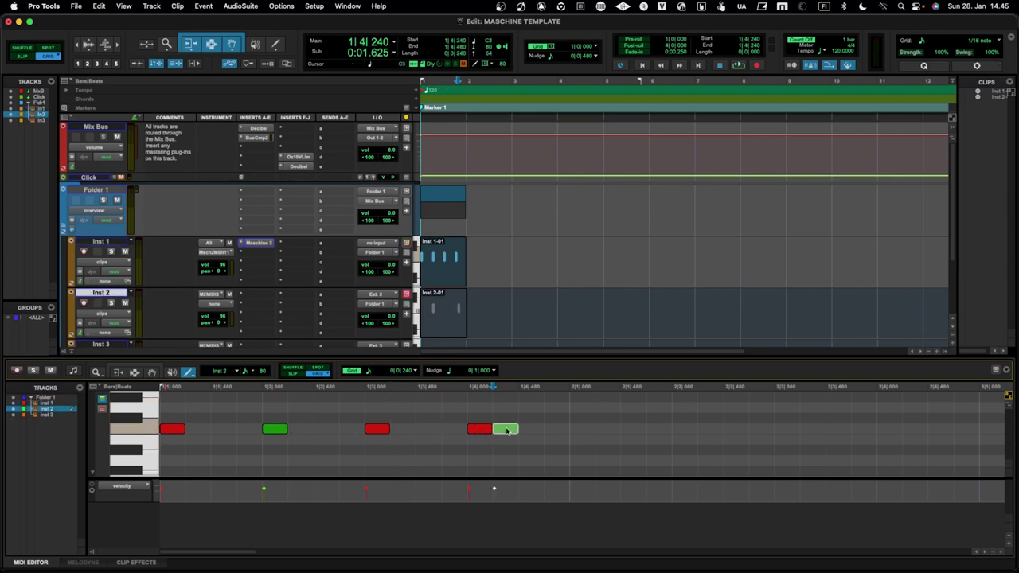
pyautogui.moveTo(508, 431); pyautogui.dragTo(482, 431)
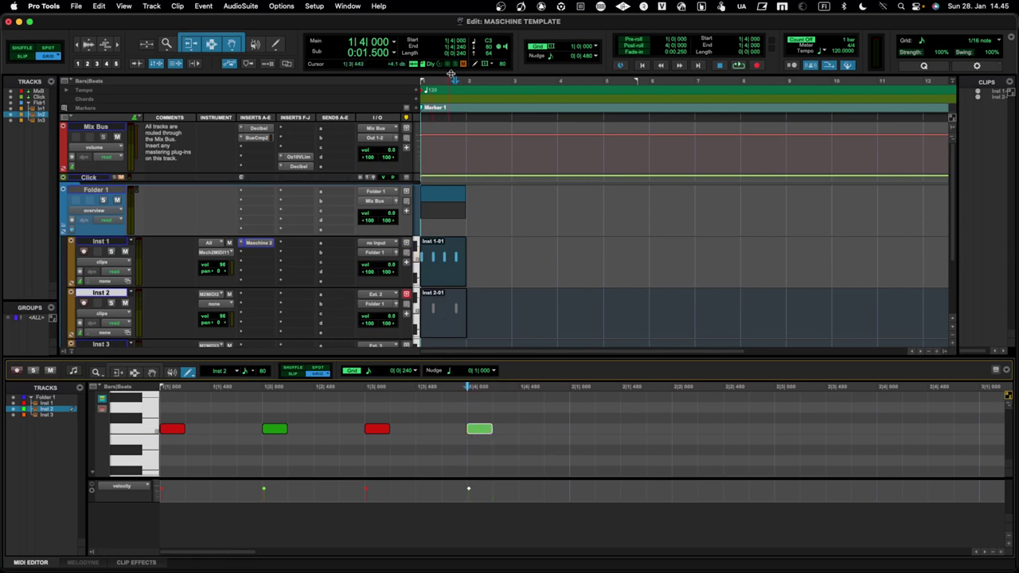
# - Select all of bar 1 from the session start and play it as a loop
pyautogui.moveTo(478, 84); pyautogui.dragTo(458, 84)
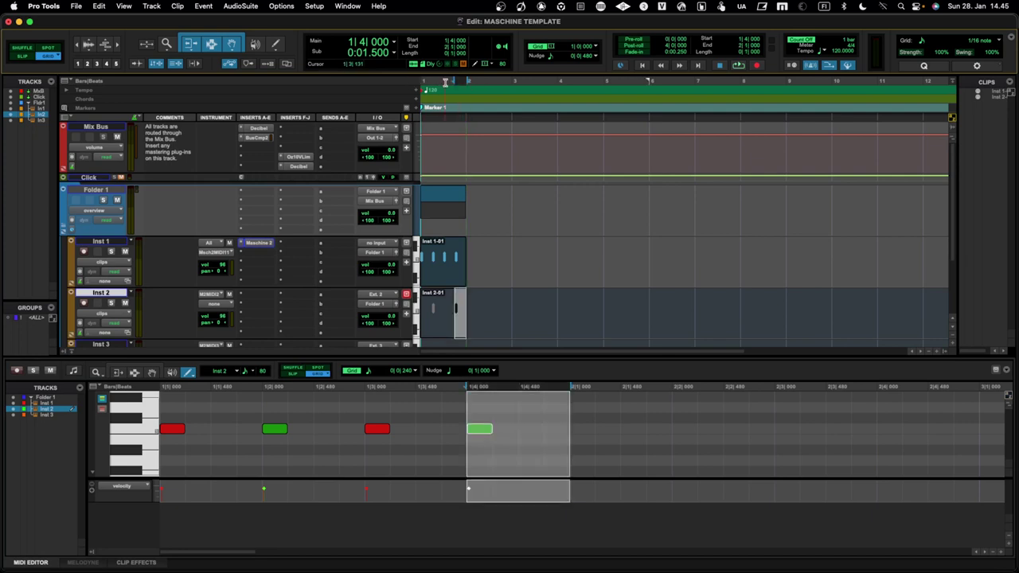
pyautogui.hotkey('shift', 'Return')
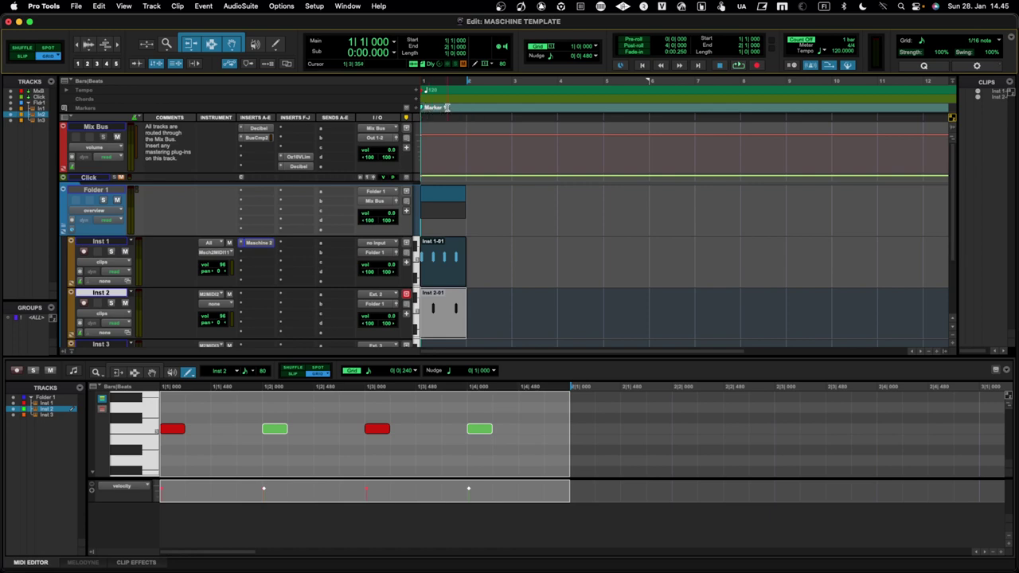
pyautogui.scroll(-2, 463, 172)
pyautogui.scroll(2, 463, 174)
pyautogui.press('space')
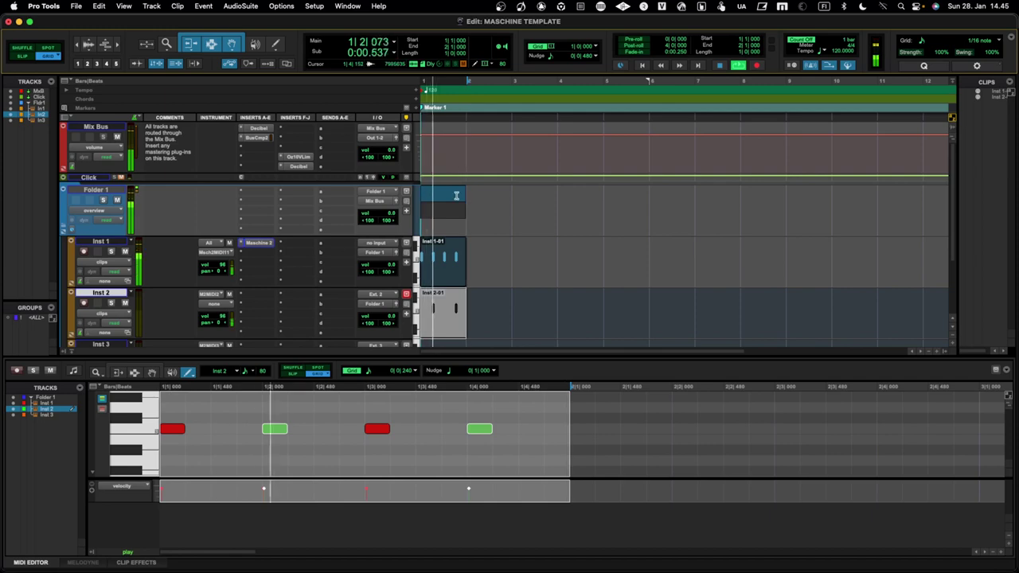
pyautogui.press('space')
# - Replay the bar 1 loop and compare the signal meters of Inst 1, Inst 2 and Inst 3
pyautogui.scroll(-2, 301, 299)
pyautogui.scroll(2, 301, 302)
pyautogui.press('space')
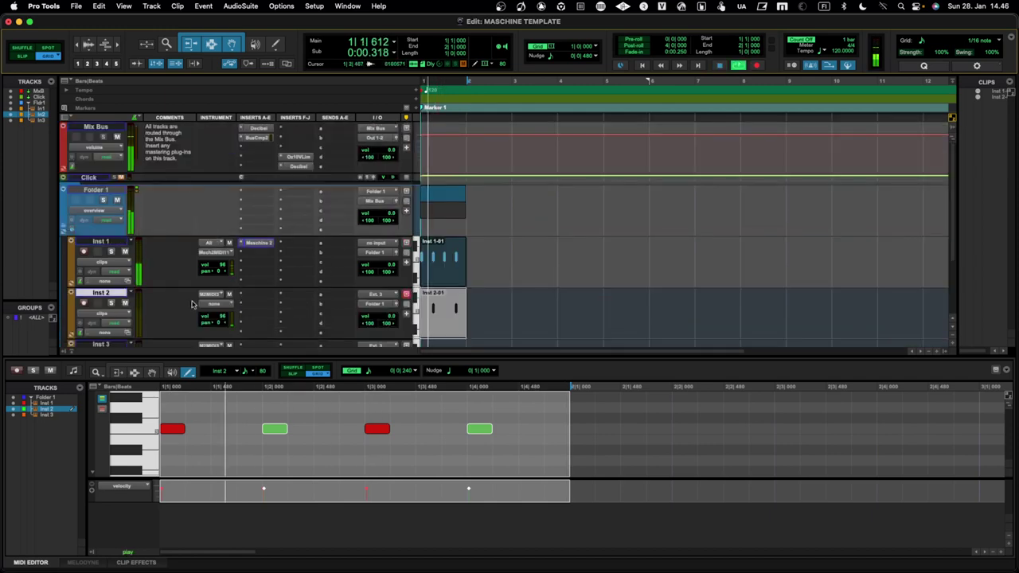
pyautogui.scroll(-2, 189, 309)
pyautogui.scroll(1, 190, 311)
pyautogui.scroll(1, 189, 311)
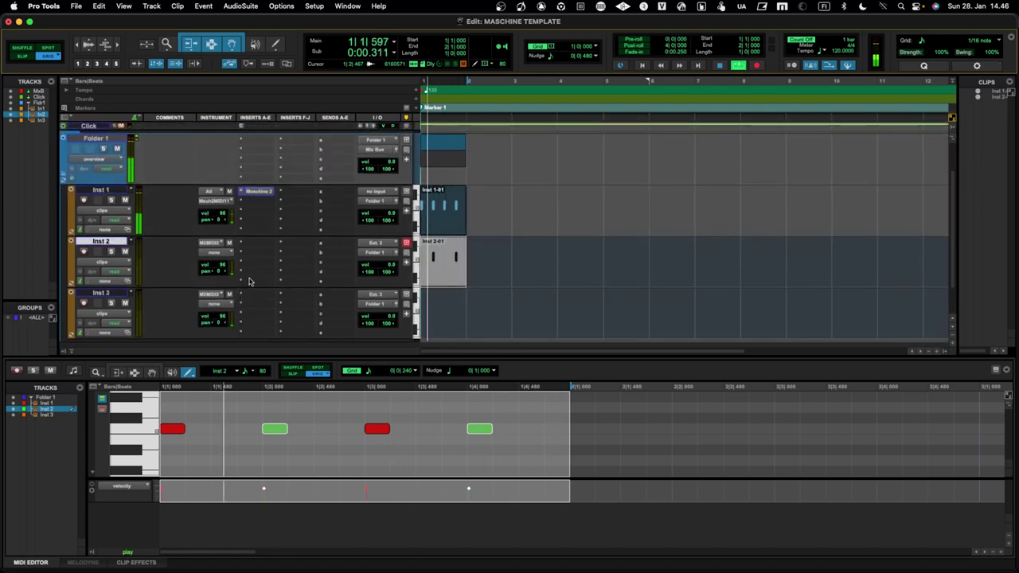
pyautogui.press('space')
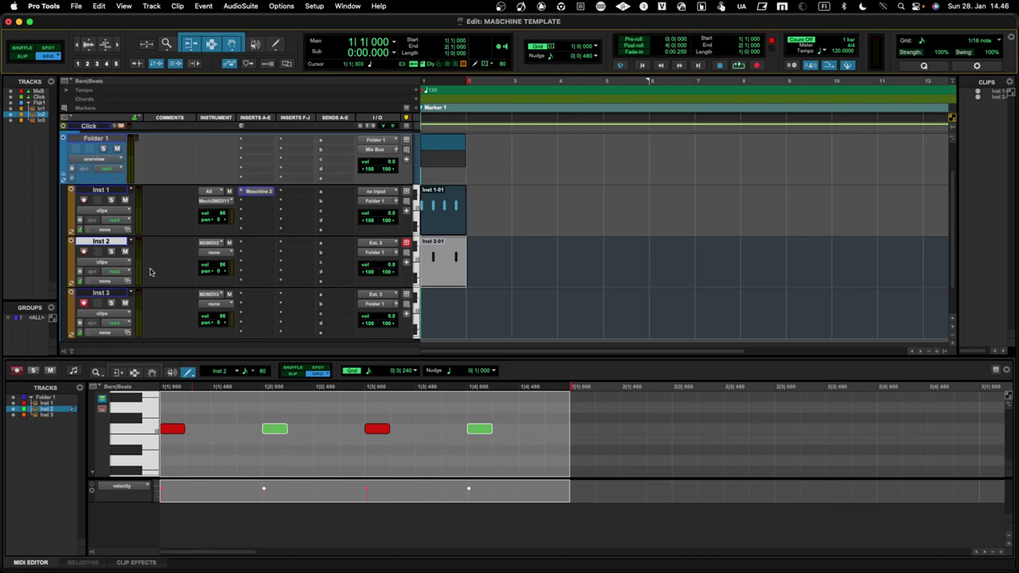
pyautogui.press('space')
pyautogui.press('space')
# - Set the MIDI output of Inst 2 to Inst 1 - Maschine 2 MIDI in 1, channel-2
pyautogui.click(223, 254)
pyautogui.moveTo(222, 273)
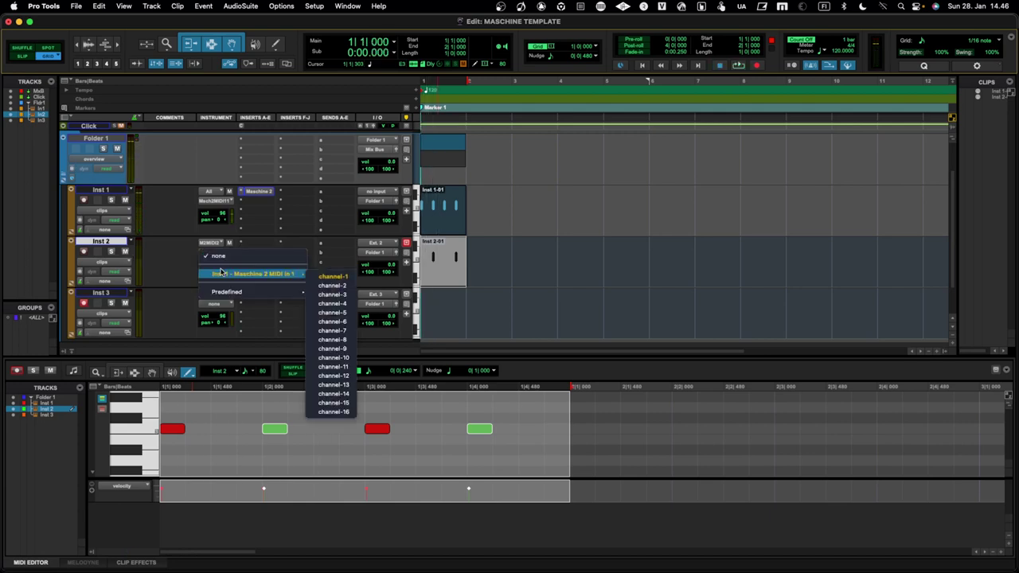
pyautogui.click(171, 259)
pyautogui.click(211, 253)
pyautogui.moveTo(249, 276)
pyautogui.click(174, 256)
pyautogui.click(212, 253)
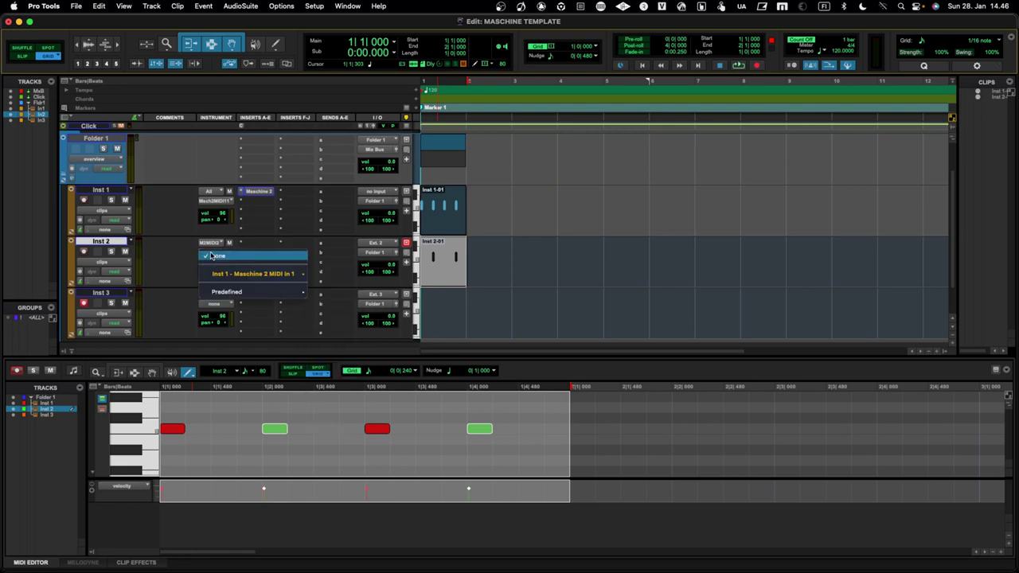
pyautogui.moveTo(263, 274)
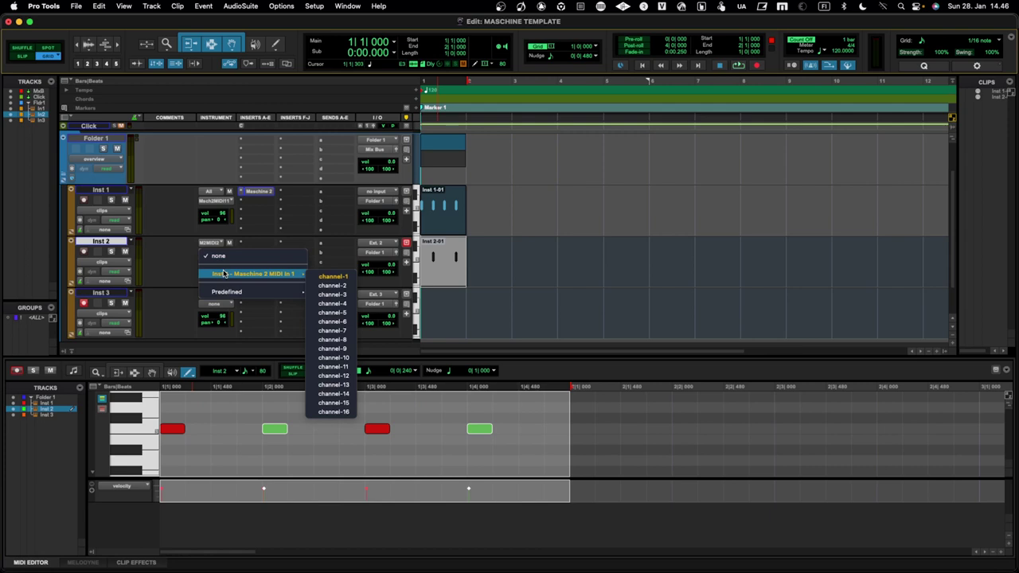
pyautogui.click(332, 286)
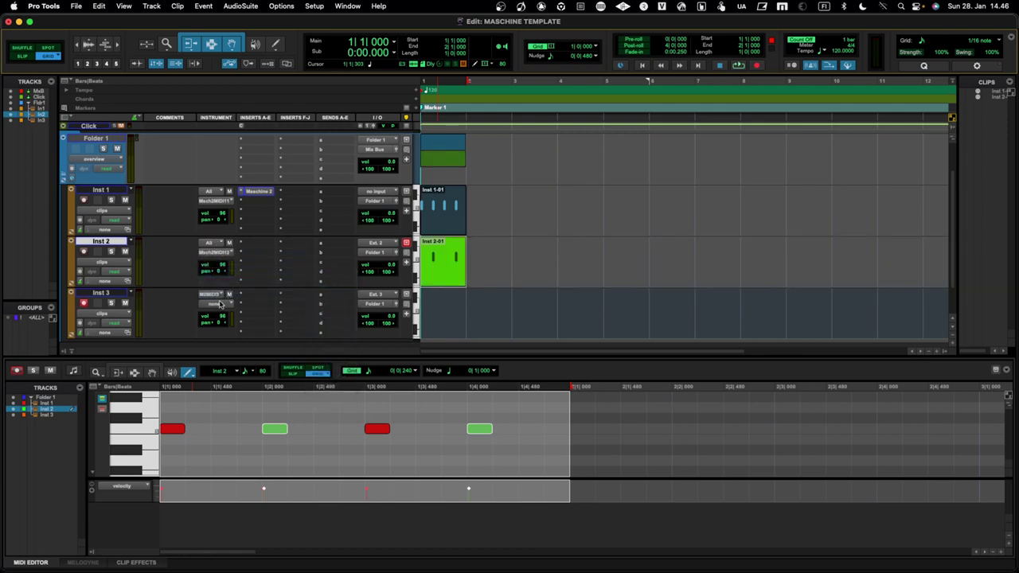
# - Set the MIDI output of Inst 3 to Inst 1 - Maschine 2 MIDI in 1, channel-3, and test the loop playback
pyautogui.click(220, 306)
pyautogui.moveTo(267, 325)
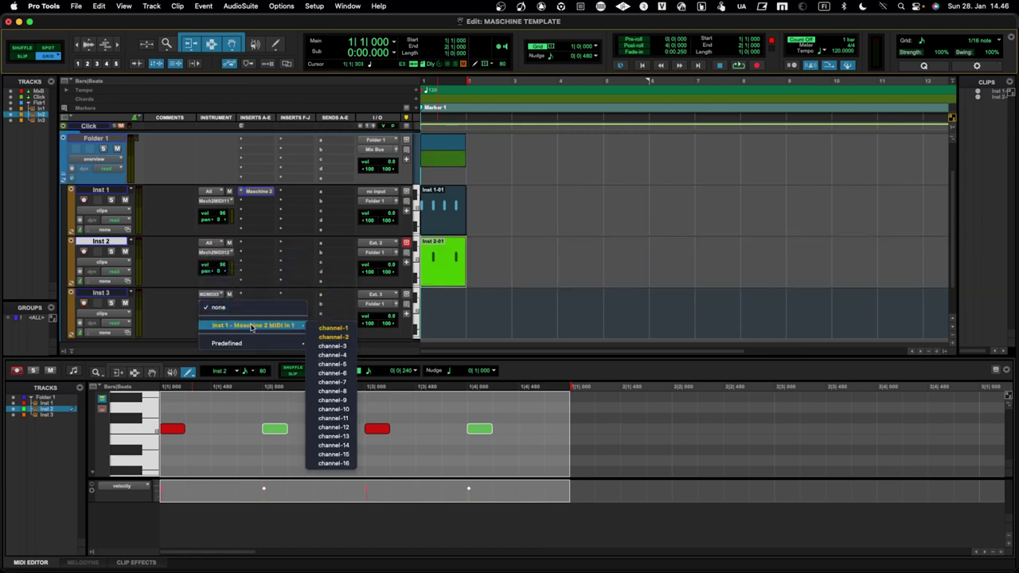
pyautogui.click(333, 347)
pyautogui.press('space')
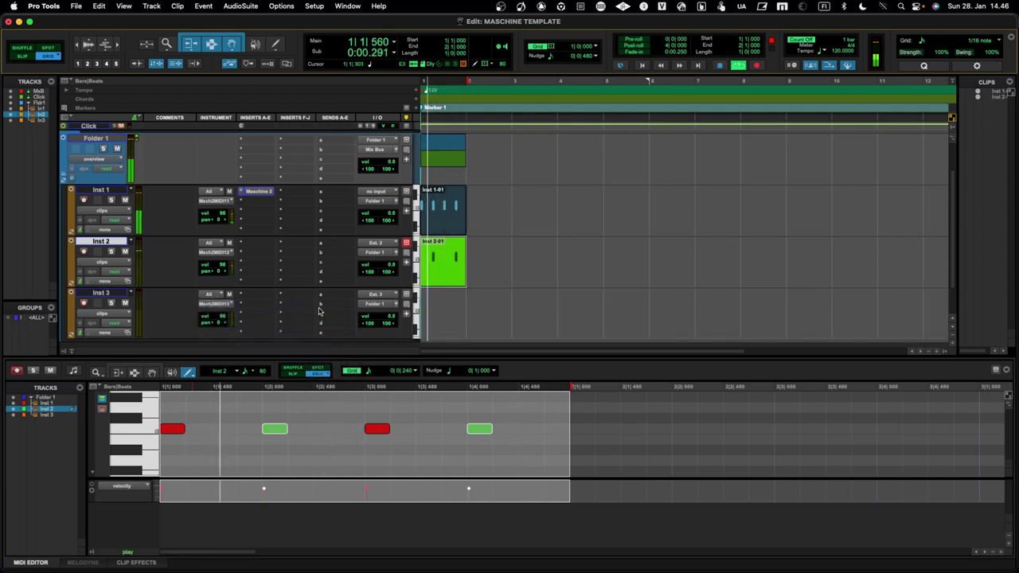
pyautogui.press('space')
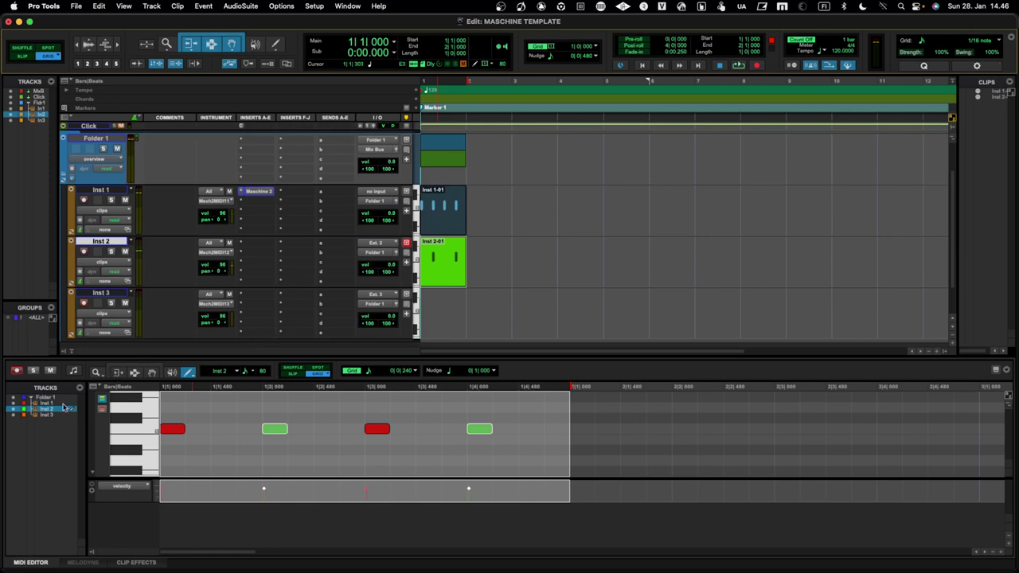
# - Remove the stray C#3 note drawn on Inst 2 and make Inst 3 the note-drawing target in the MIDI Editor
pyautogui.click(48, 416)
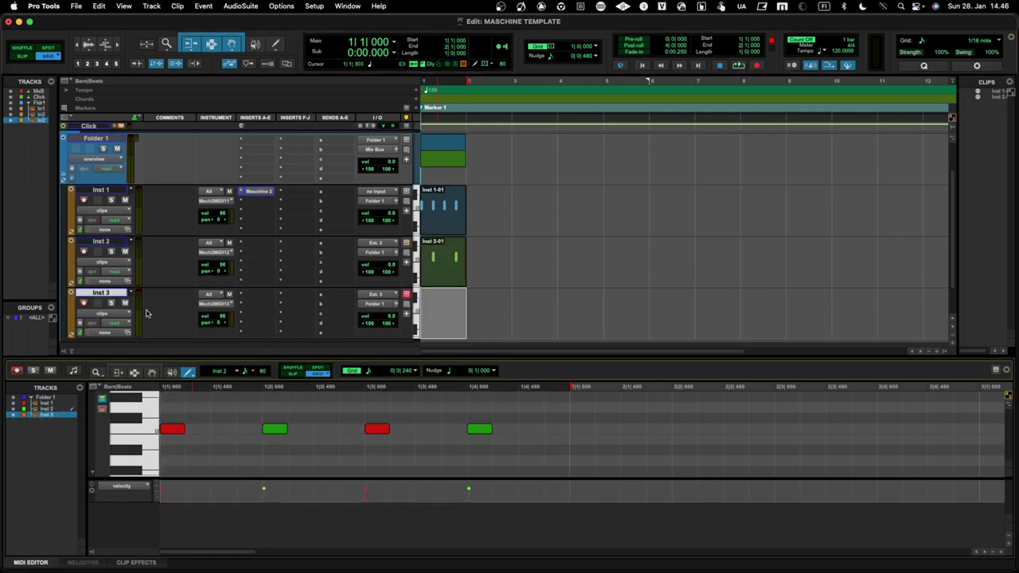
pyautogui.scroll(-1, 146, 313)
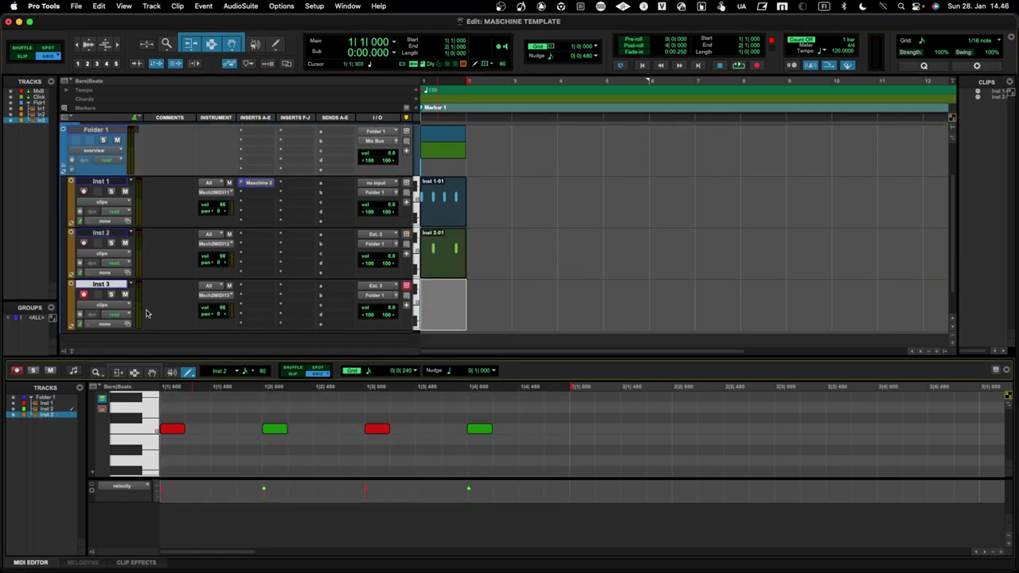
pyautogui.press('p')
pyautogui.click(178, 418)
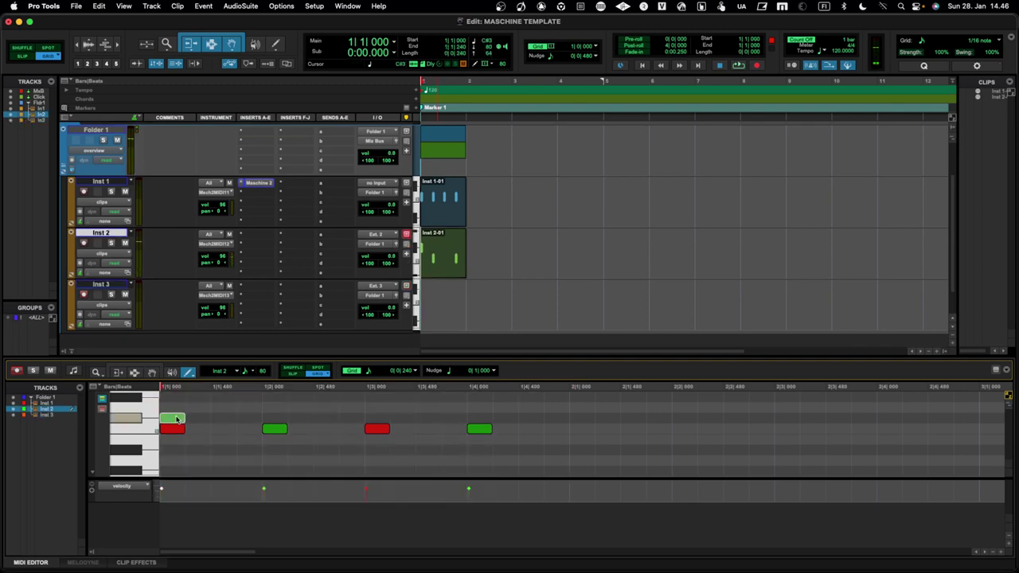
pyautogui.keyDown('alt'); pyautogui.click(177, 420); pyautogui.keyUp('alt')
pyautogui.click(69, 416)
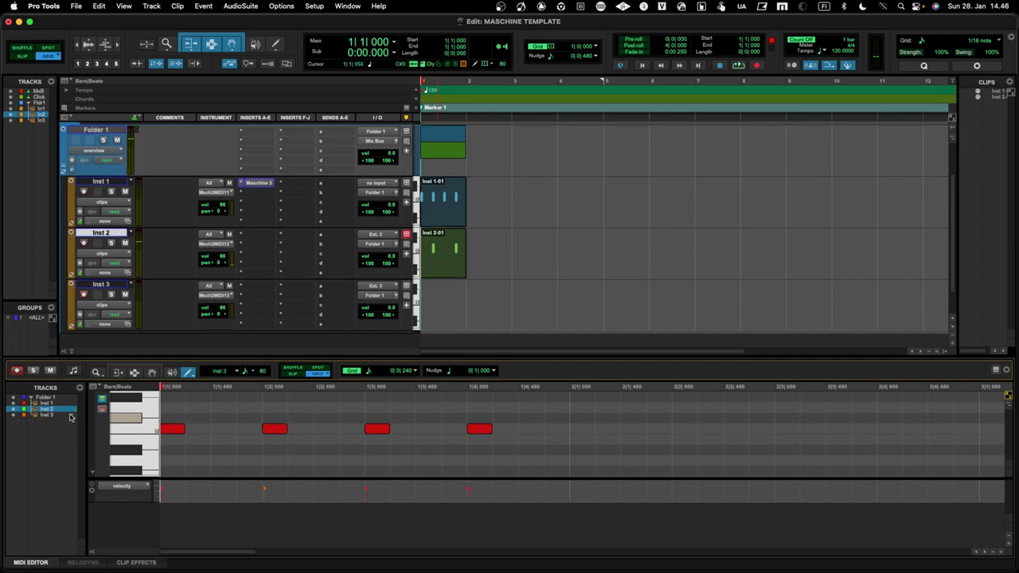
# - Draw twelve consecutive sixteenth-note C#3 notes on Inst 3 from 1|1|000 through the third beat of bar 1
pyautogui.click(173, 420)
pyautogui.click(198, 419)
pyautogui.click(224, 418)
pyautogui.click(249, 418)
pyautogui.click(275, 419)
pyautogui.click(301, 419)
pyautogui.click(326, 419)
pyautogui.click(351, 419)
pyautogui.click(377, 419)
pyautogui.click(404, 419)
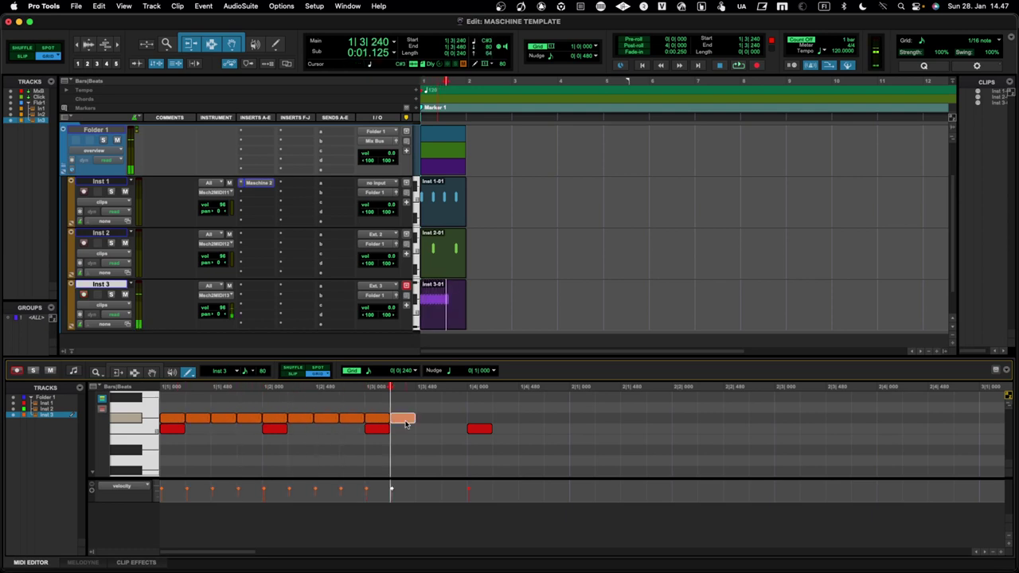
pyautogui.click(430, 419)
pyautogui.click(457, 420)
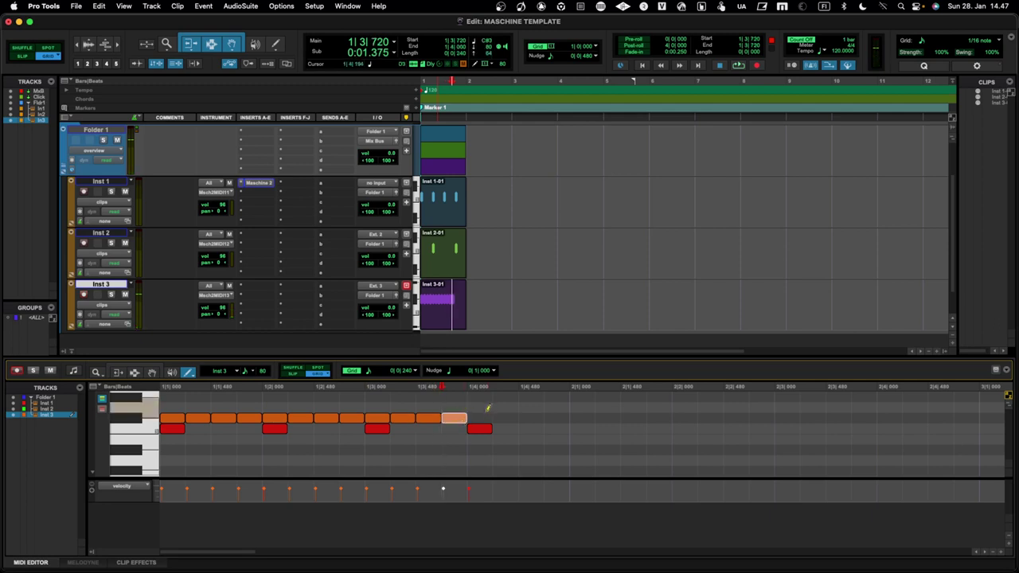
# - Complete bar 1 on Inst 3 with sixteenth notes D3, D#3, E3 and E3, deleting the extra D#3 at 1|4|480
pyautogui.scroll(3, 518, 405)
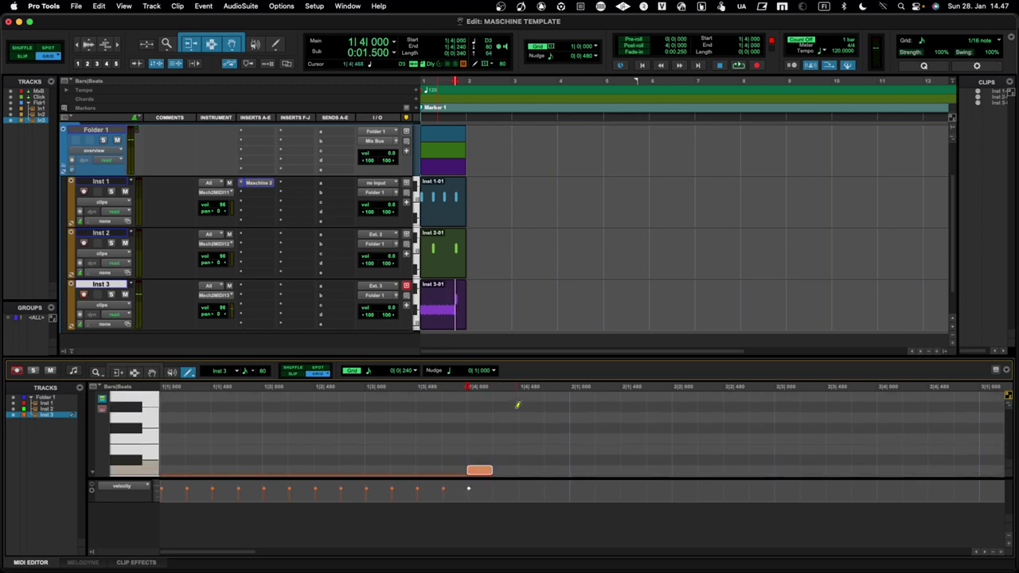
pyautogui.scroll(-3, 518, 405)
pyautogui.scroll(2, 517, 404)
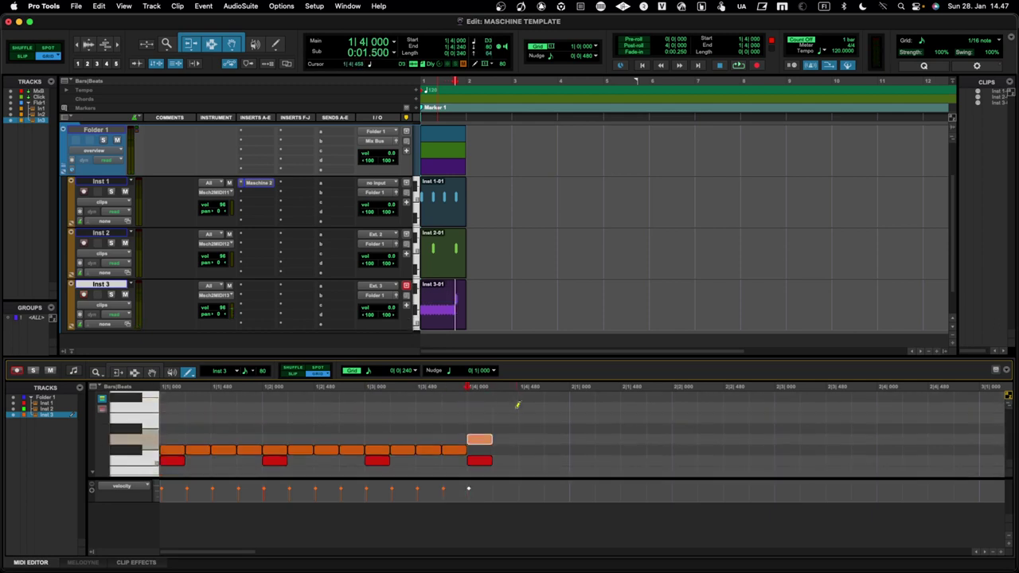
pyautogui.click(502, 429)
pyautogui.click(527, 429)
pyautogui.click(530, 418)
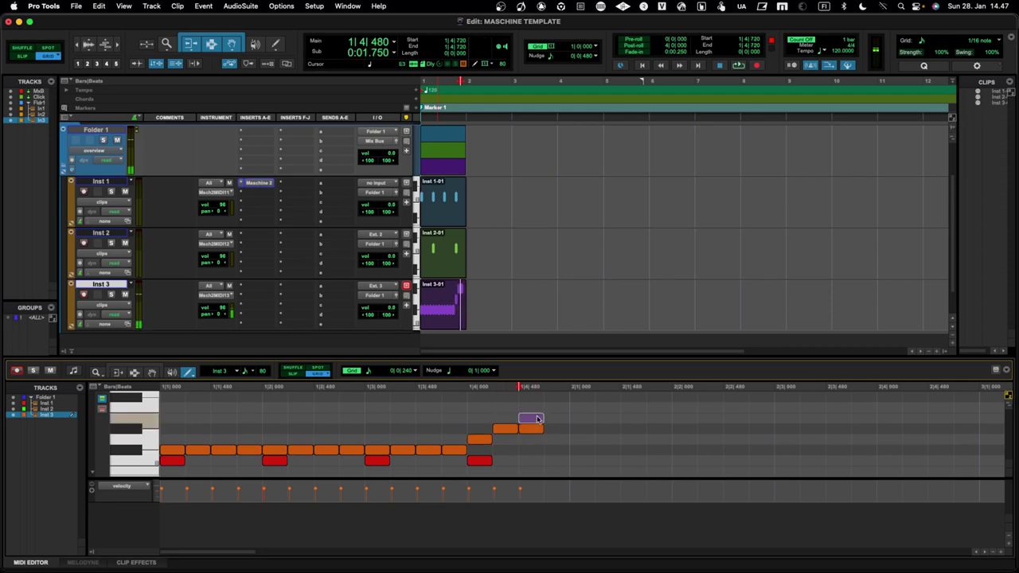
pyautogui.click(555, 418)
pyautogui.click(531, 430)
pyautogui.press('Delete')
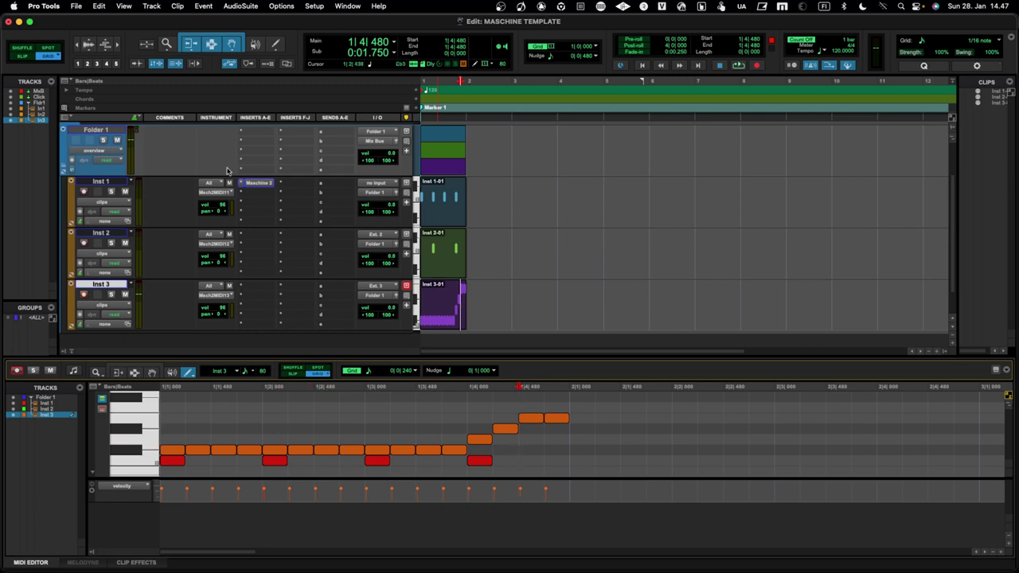
# - Play the bar 1 loop from the Inst 1 clip to hear all three instrument tracks together
pyautogui.press('space')
pyautogui.press('space')
pyautogui.click(443, 213)
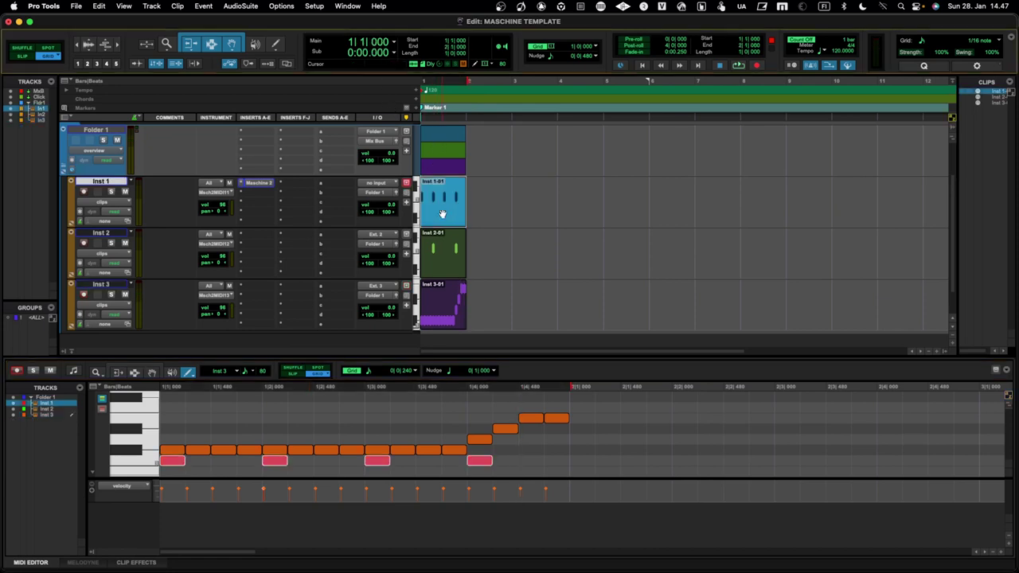
pyautogui.press('space')
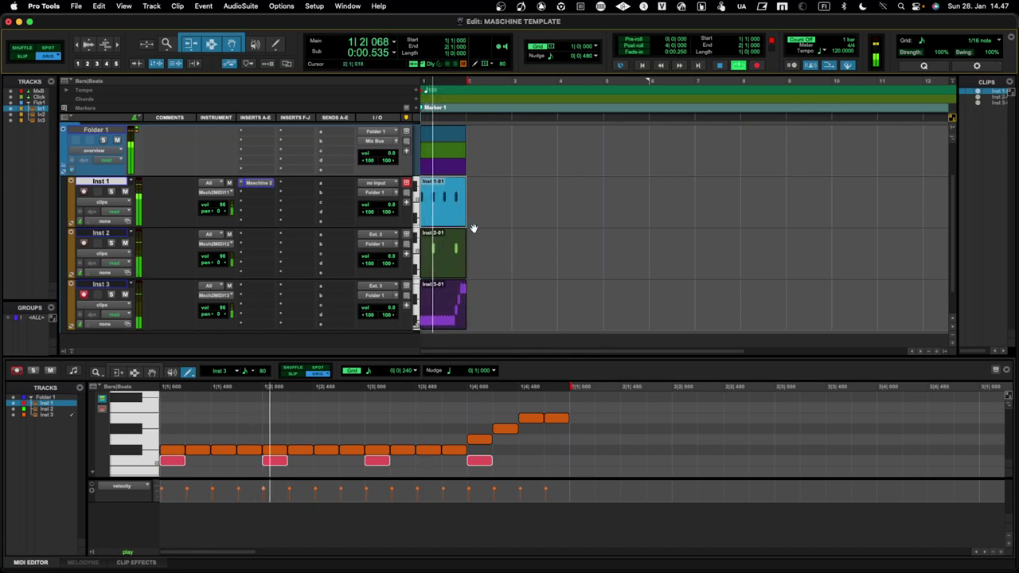
pyautogui.press('space')
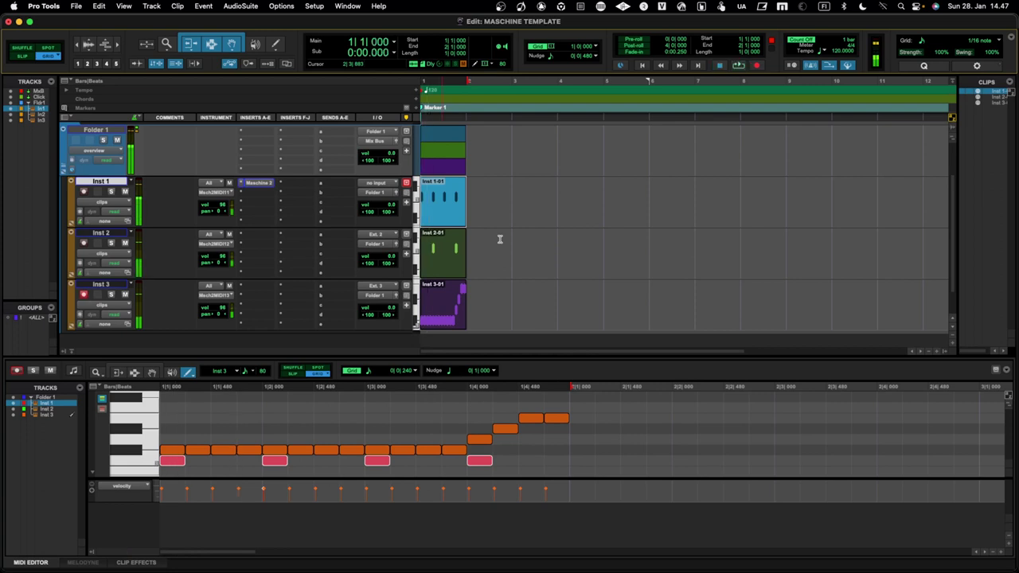
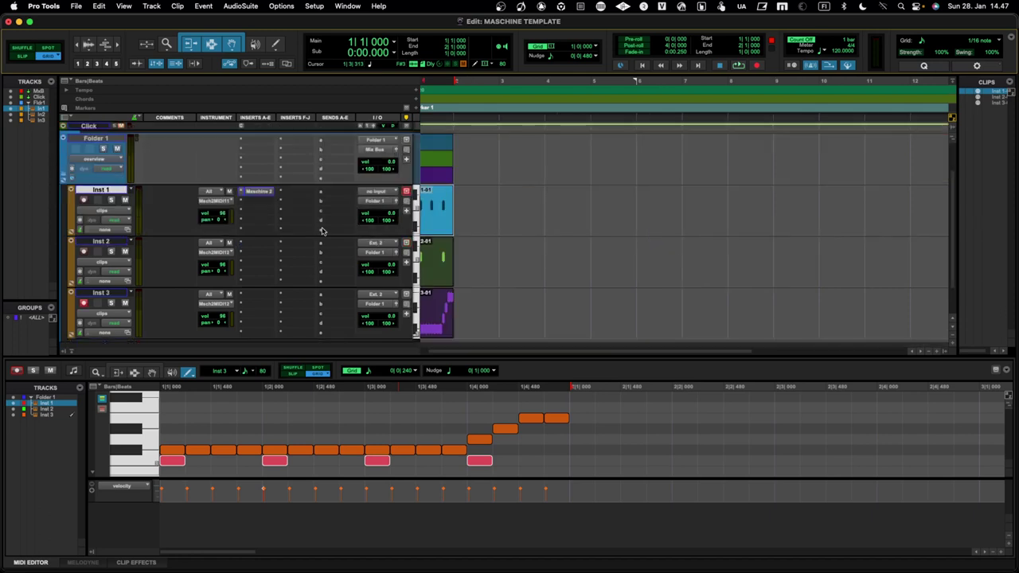
# - Rename the Folder 1 track as DRUMS and the Inst 1 track as KICK
pyautogui.doubleClick(100, 142)
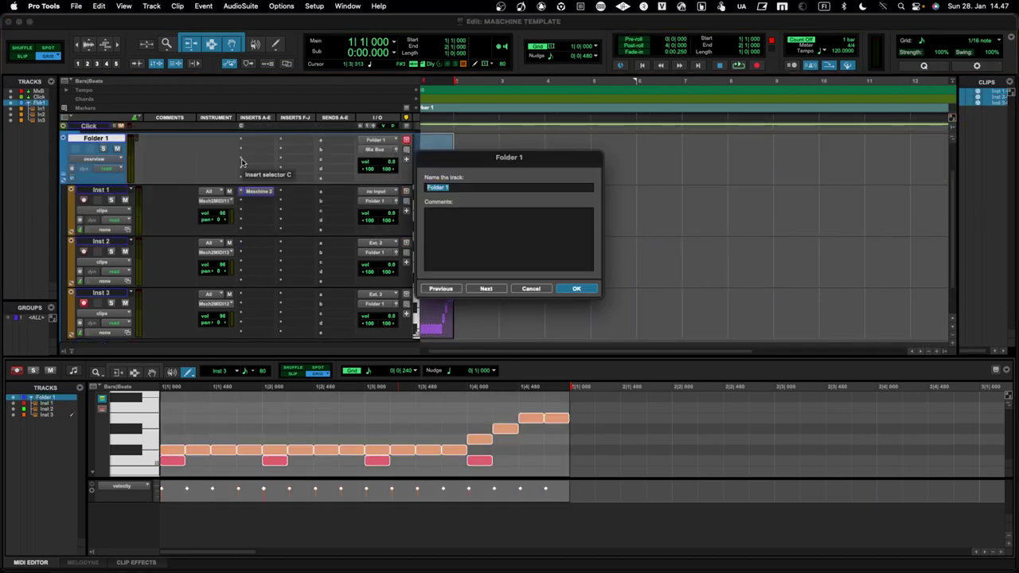
pyautogui.write('DRUMS')
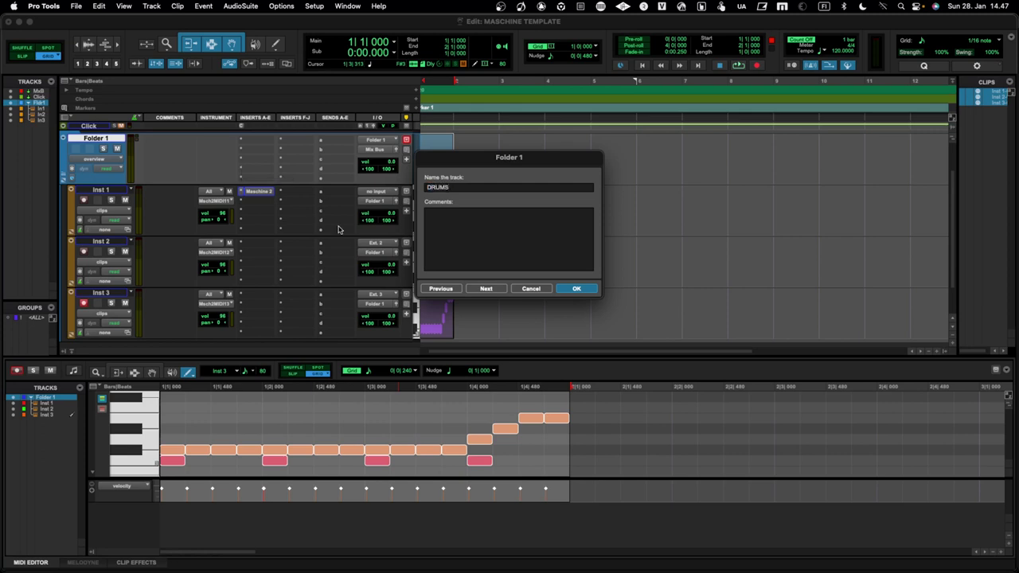
pyautogui.click(572, 288)
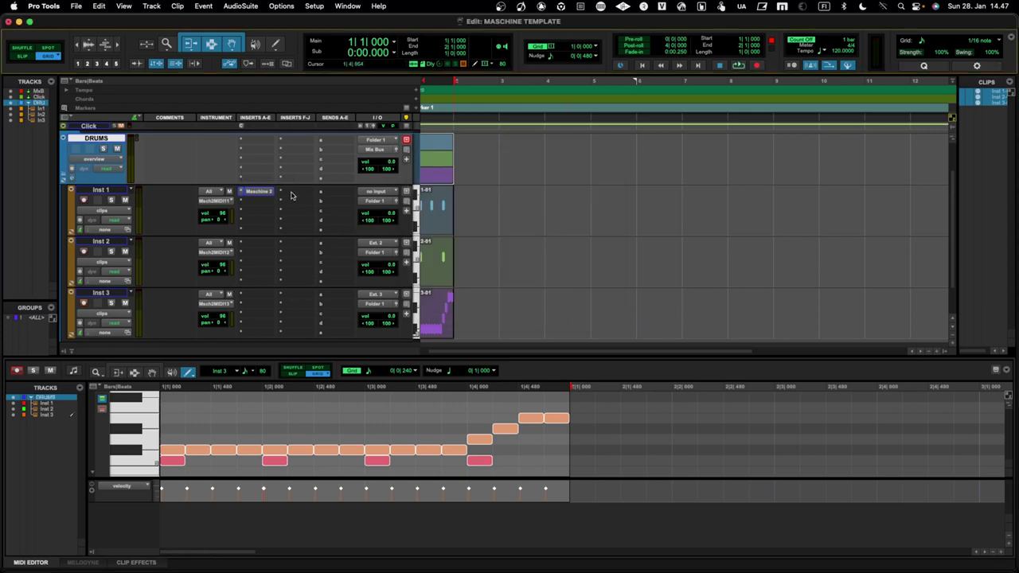
pyautogui.doubleClick(113, 193)
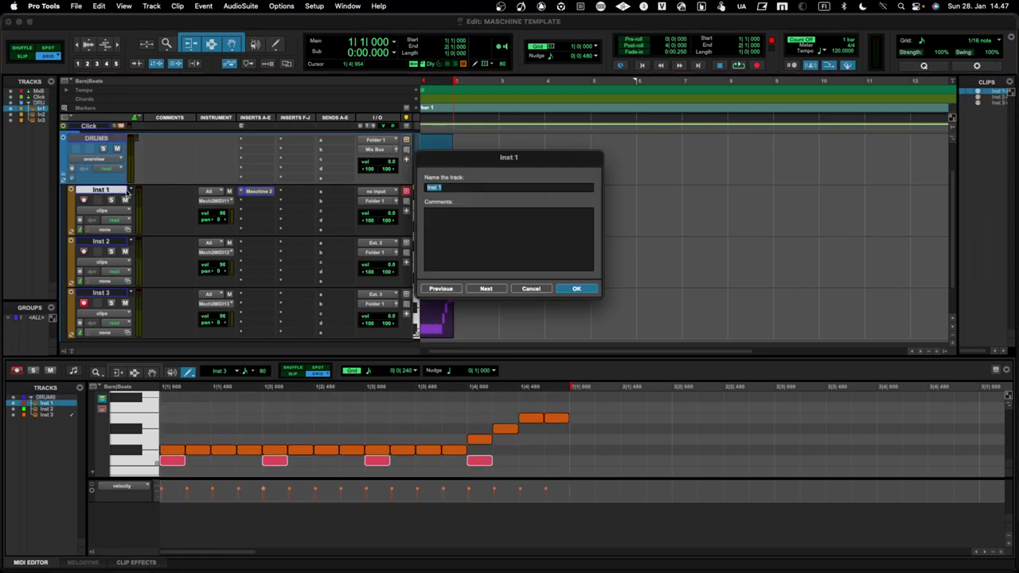
pyautogui.write('KICK')
pyautogui.press('Return')
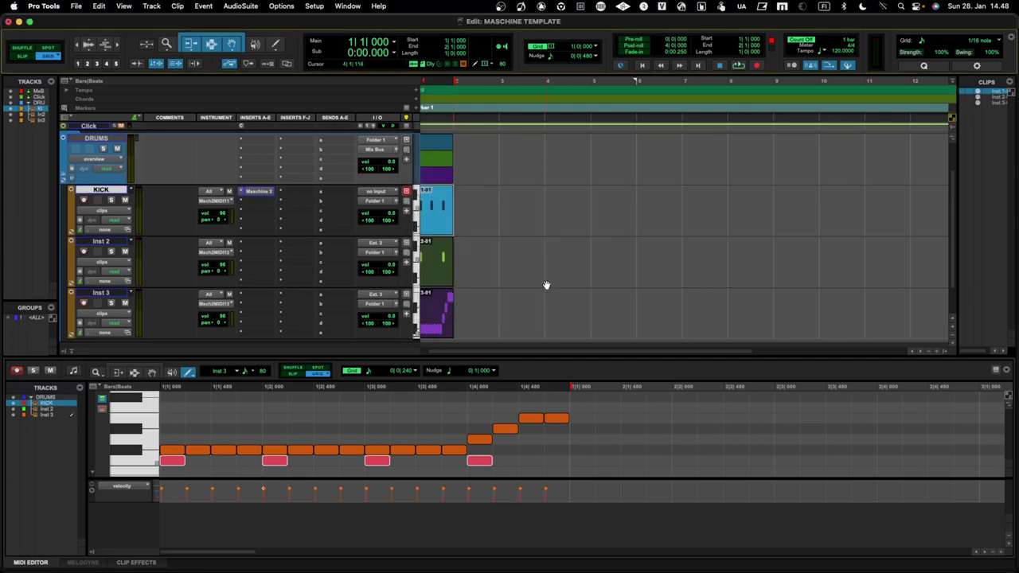
# - Rename the Inst 2 track as SNARE and the Inst 3 track as CLOSED HH
pyautogui.doubleClick(100, 242)
pyautogui.write('SNARE')
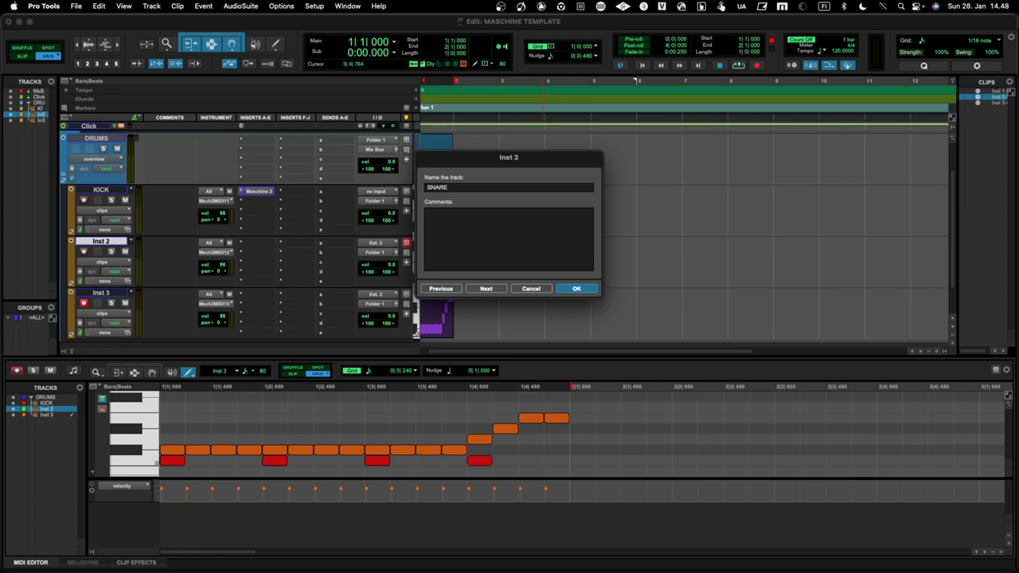
pyautogui.press('Return')
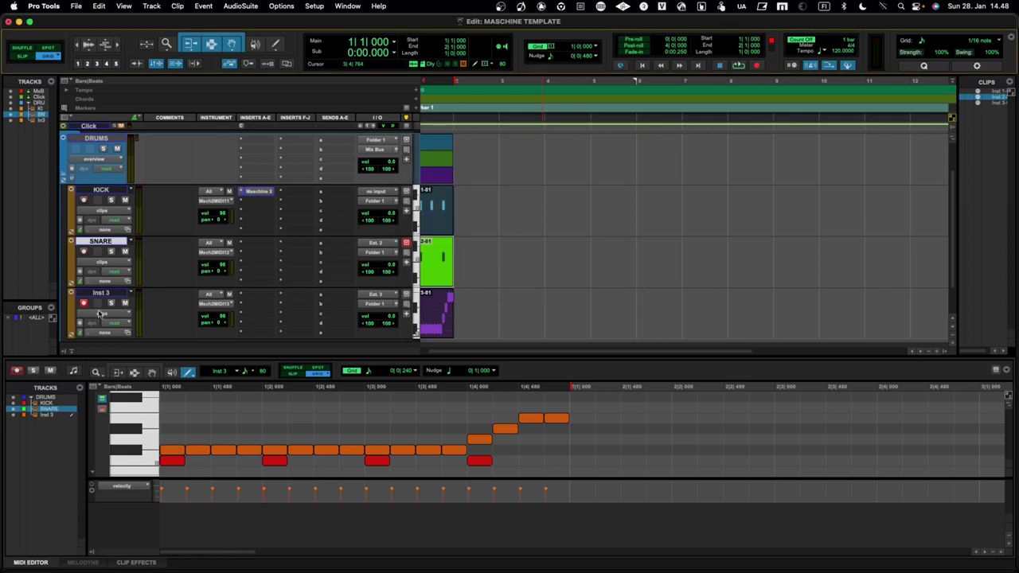
pyautogui.doubleClick(102, 293)
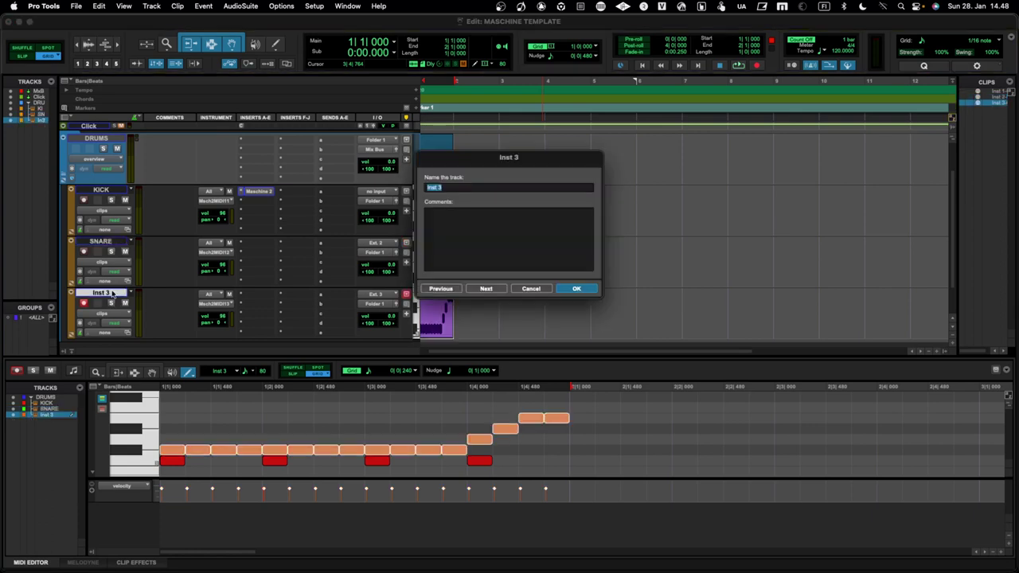
pyautogui.write('CLOSED HH')
pyautogui.press('Return')
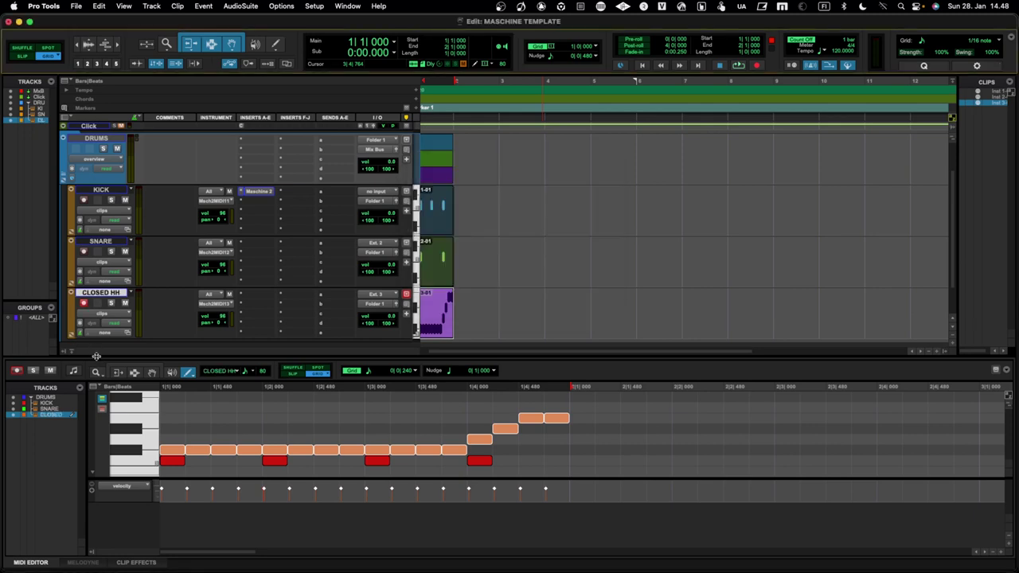
# - Close the docked MIDI Editor and set the DRUMS folder's track color to bright red
pyautogui.moveTo(100, 357); pyautogui.dragTo(102, 365)
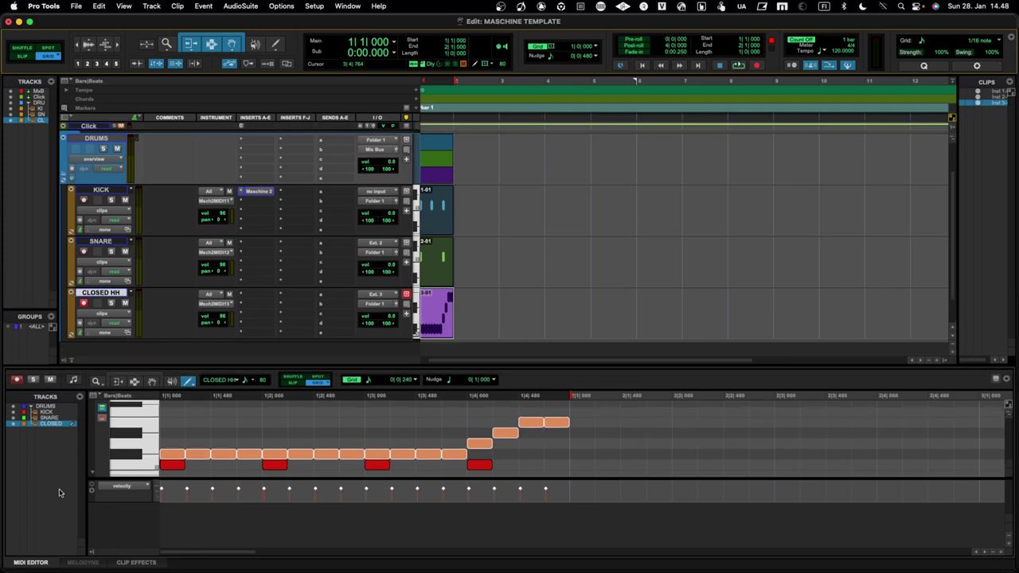
pyautogui.click(38, 562)
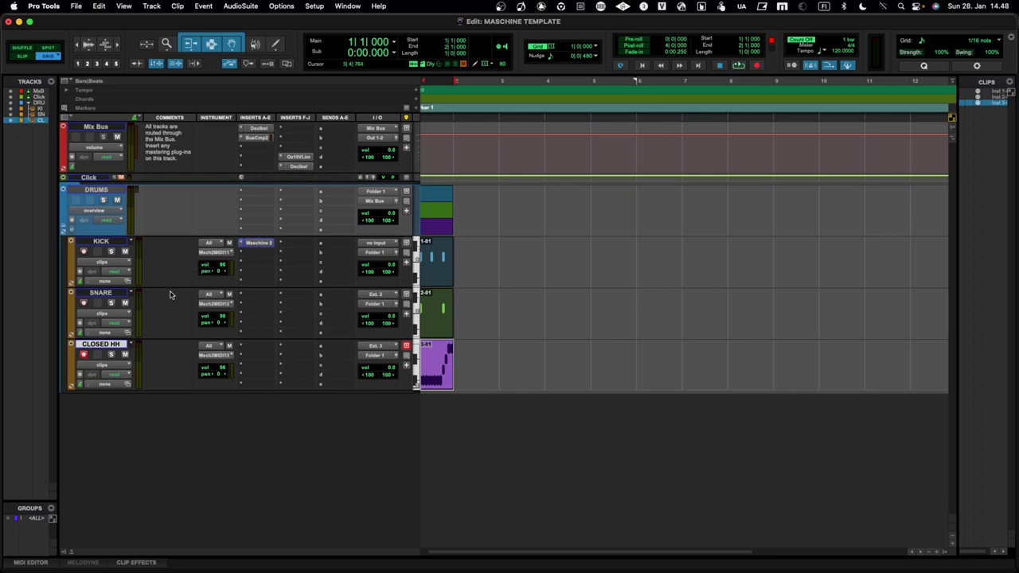
pyautogui.click(64, 200)
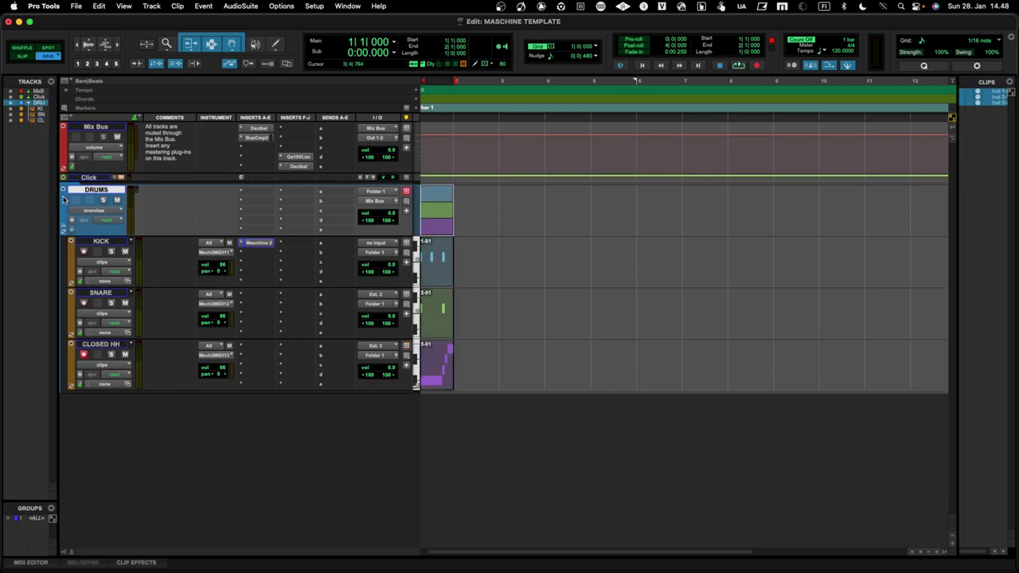
pyautogui.doubleClick(63, 200)
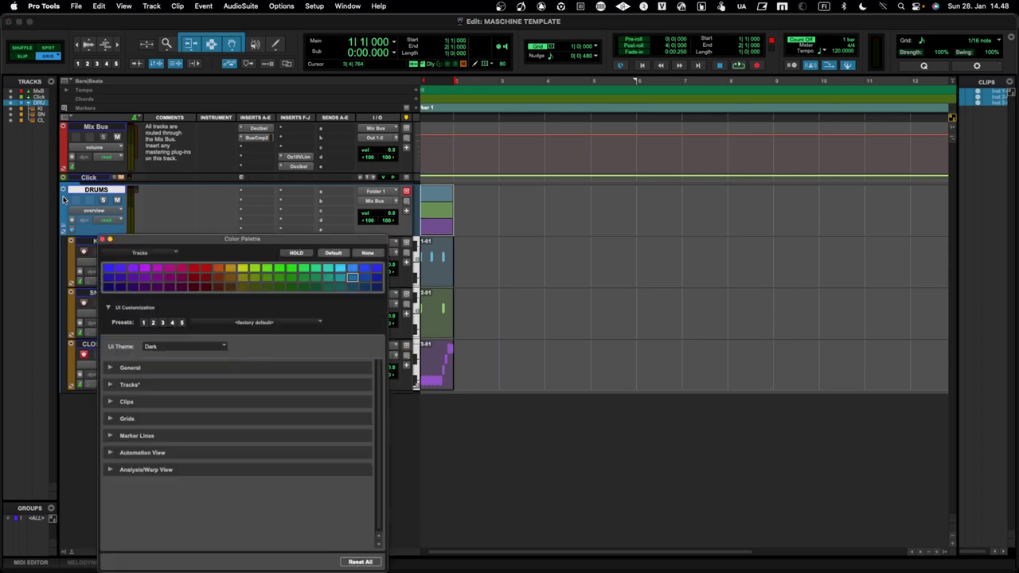
pyautogui.click(195, 270)
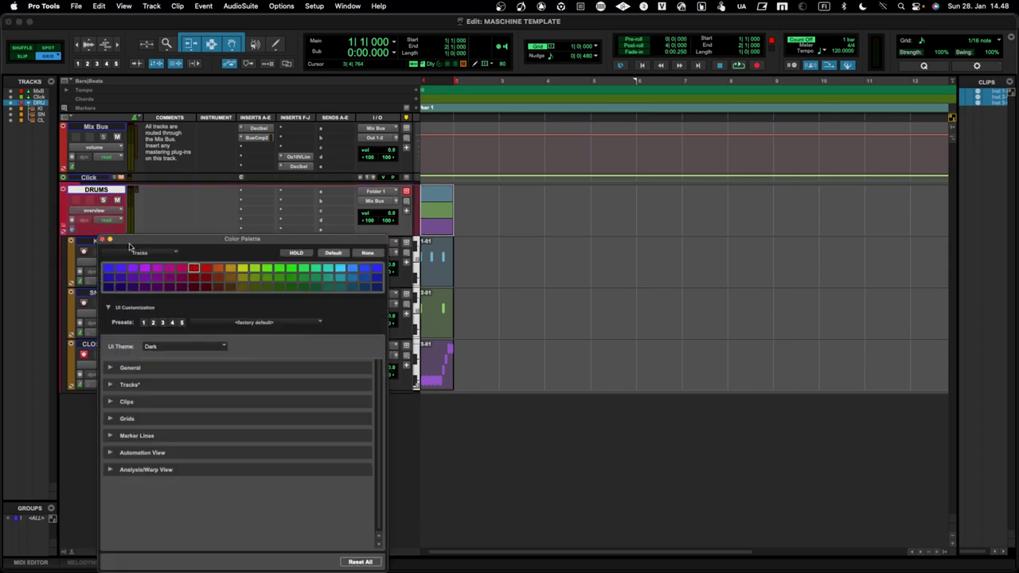
pyautogui.click(101, 239)
# - Give the KICK, SNARE and CLOSED HH tracks the same bright red color as the DRUMS folder
pyautogui.click(70, 260)
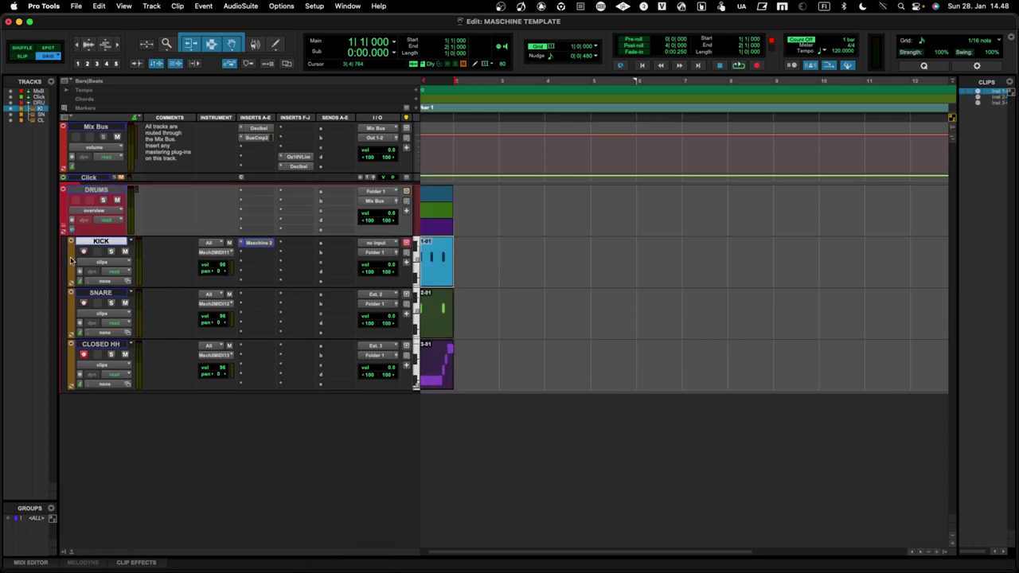
pyautogui.doubleClick(70, 260)
pyautogui.click(197, 270)
pyautogui.click(103, 239)
pyautogui.doubleClick(73, 312)
pyautogui.click(195, 271)
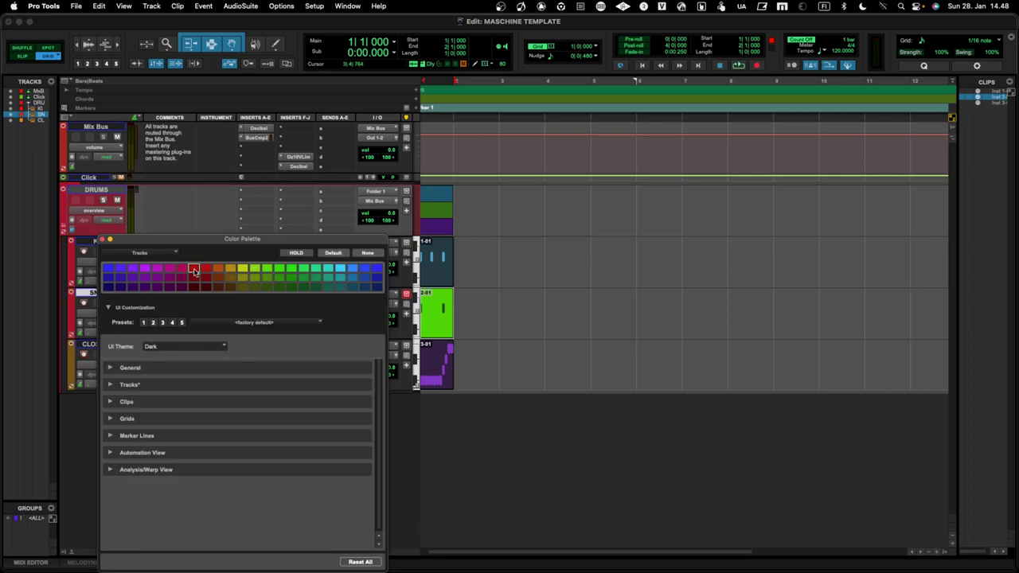
pyautogui.click(102, 239)
pyautogui.doubleClick(73, 362)
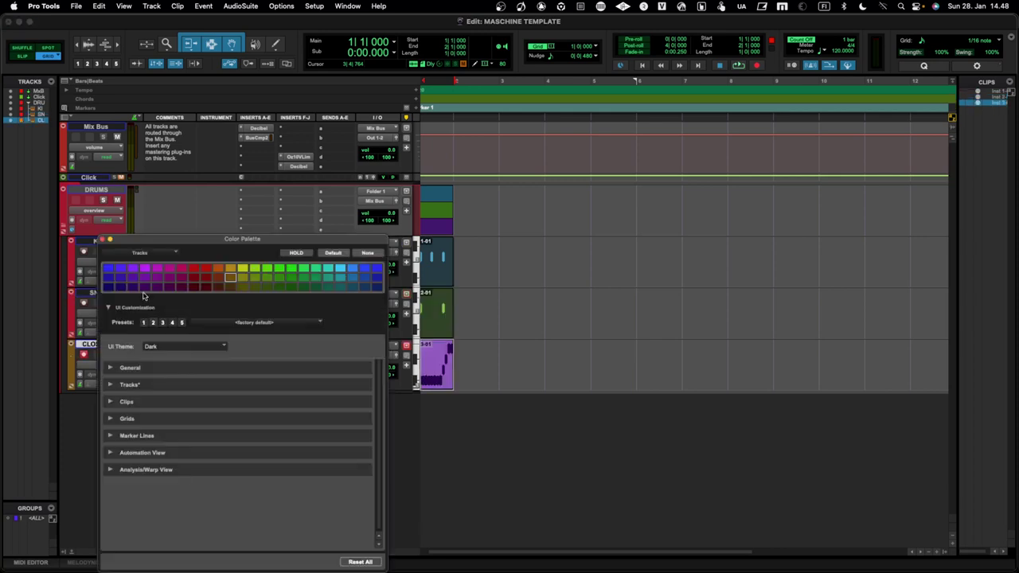
pyautogui.click(196, 270)
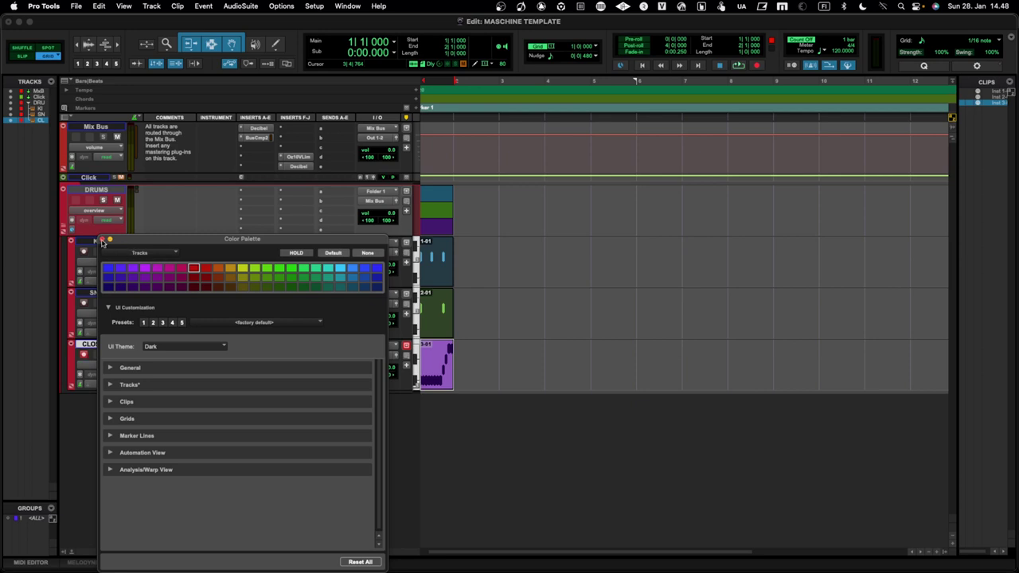
pyautogui.click(102, 239)
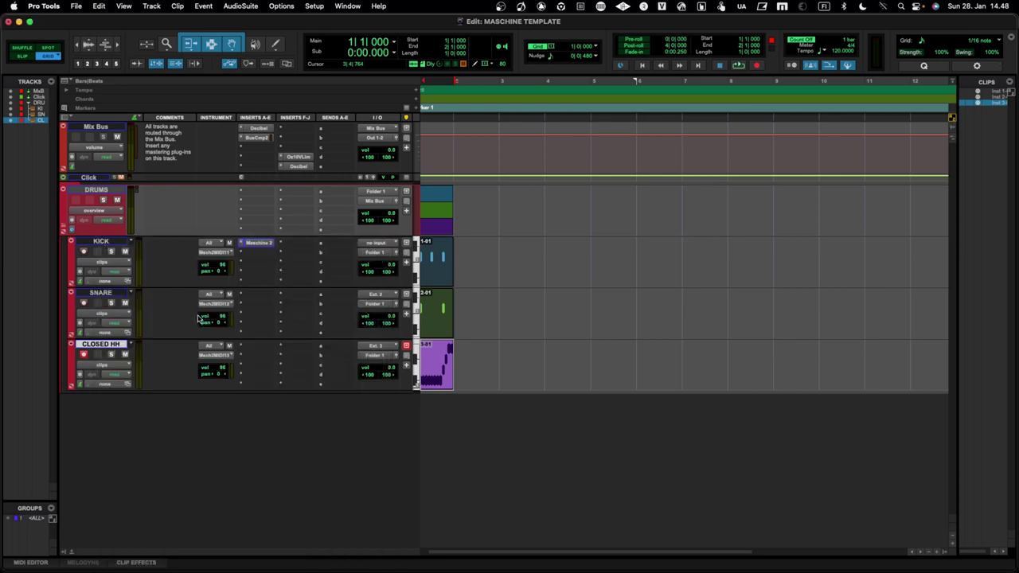
# - Collapse and expand the DRUMS folder repeatedly in the Edit window, leaving its member tracks shown
pyautogui.click(67, 228)
pyautogui.click(67, 228)
pyautogui.click(67, 228)
pyautogui.click(67, 228)
pyautogui.click(67, 227)
pyautogui.click(67, 228)
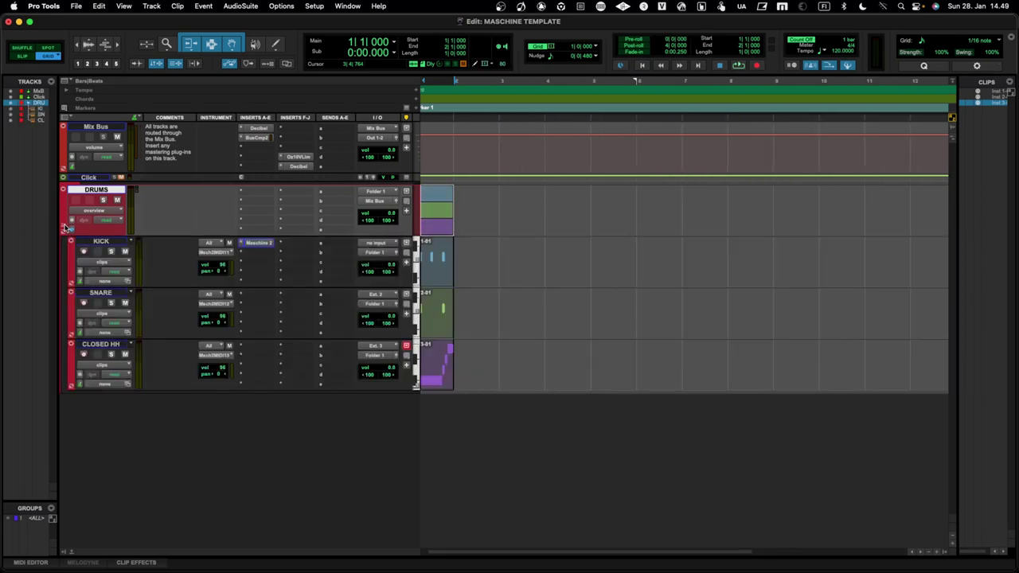
# - Switch to the Mix window, then collapse and re-expand the DRUMS folder's channel strips
pyautogui.press('super+equal')
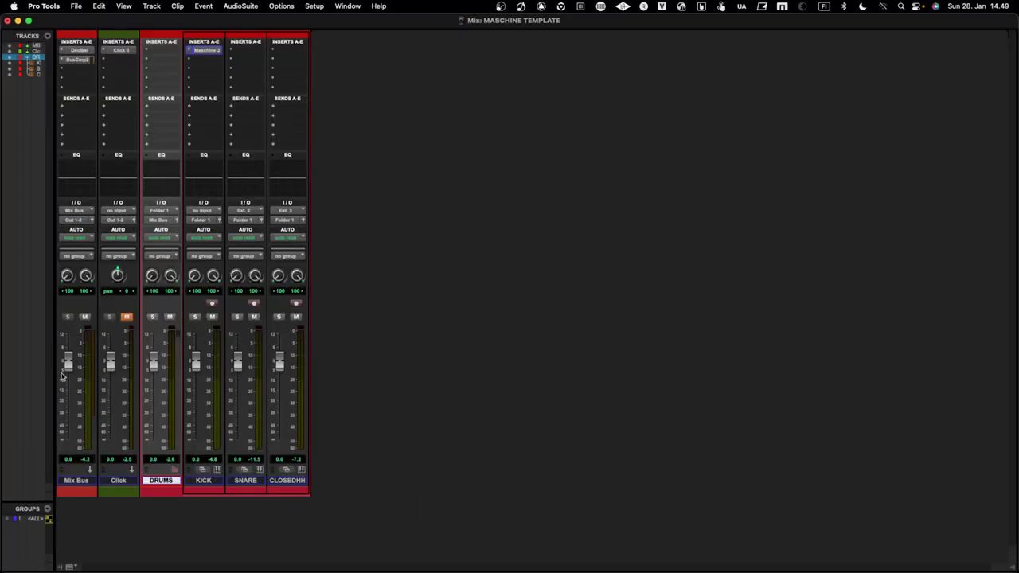
pyautogui.click(175, 472)
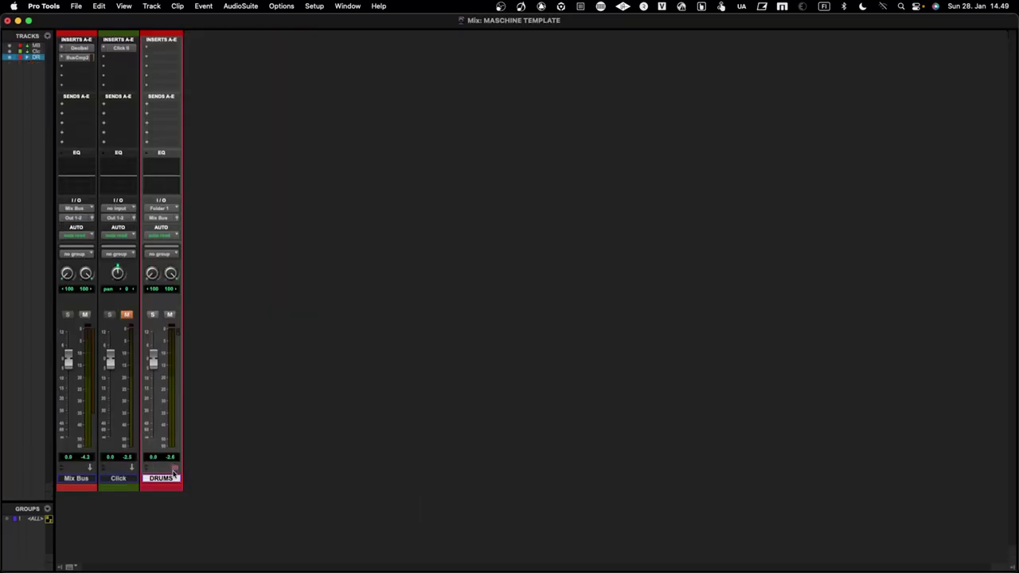
pyautogui.click(175, 472)
# - Return to the Edit window and play the bar 1 loop to check the renamed drum tracks' meters
pyautogui.press('super+equal')
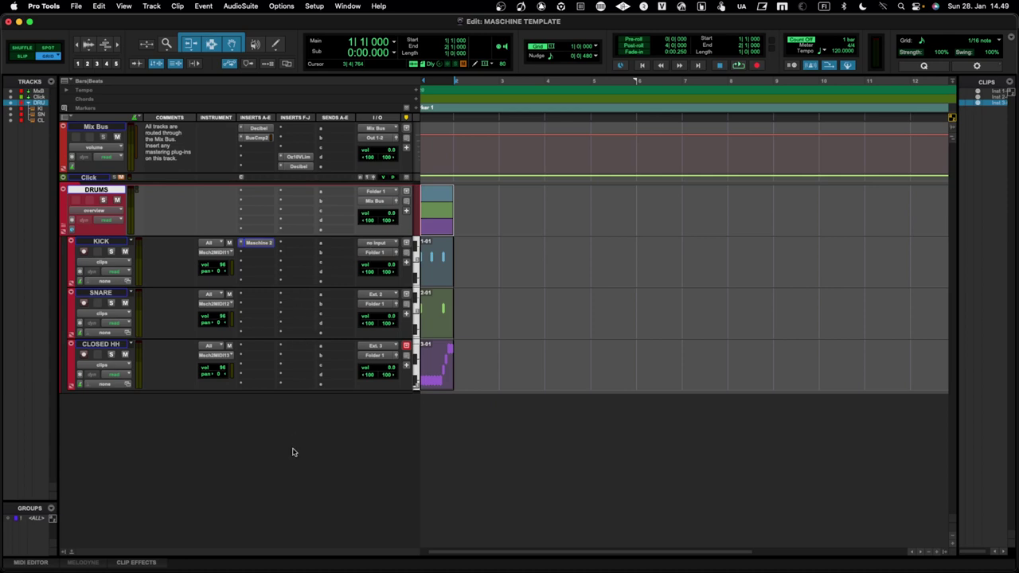
pyautogui.press('space')
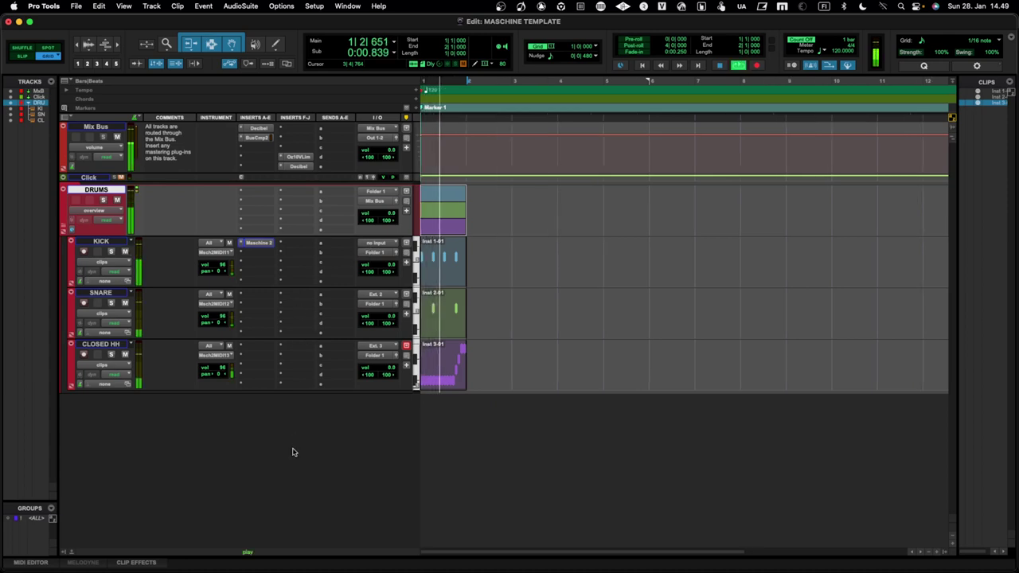
pyautogui.press('space')
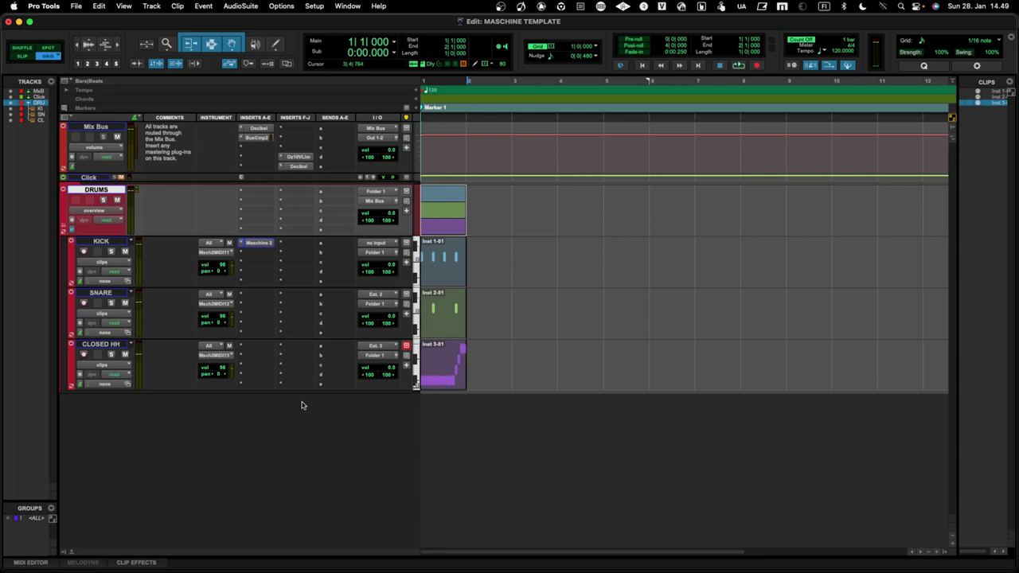
# - Save the session as a system template named Maschine Template in the My Templates category, without including media
pyautogui.click(77, 6)
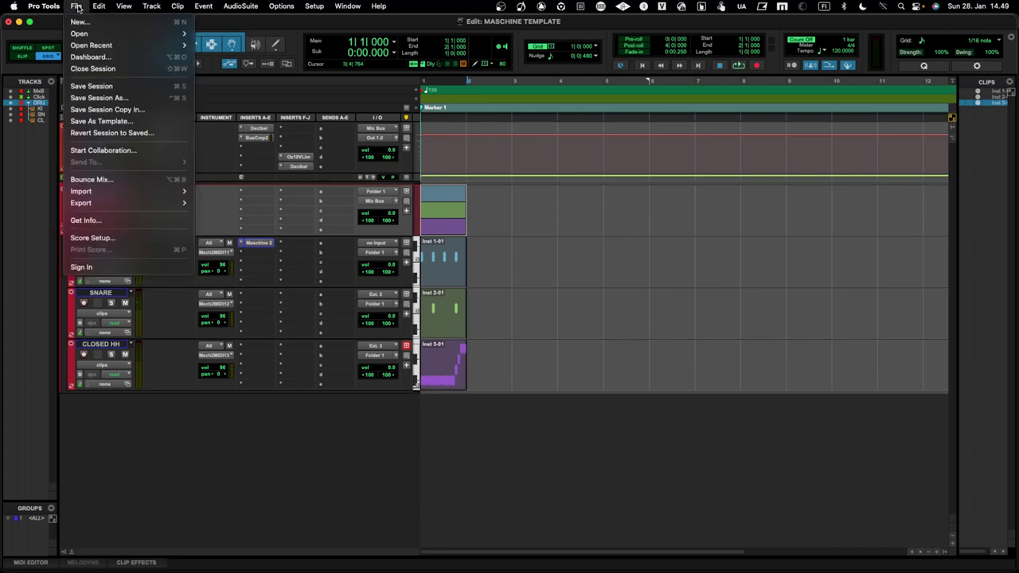
pyautogui.click(99, 121)
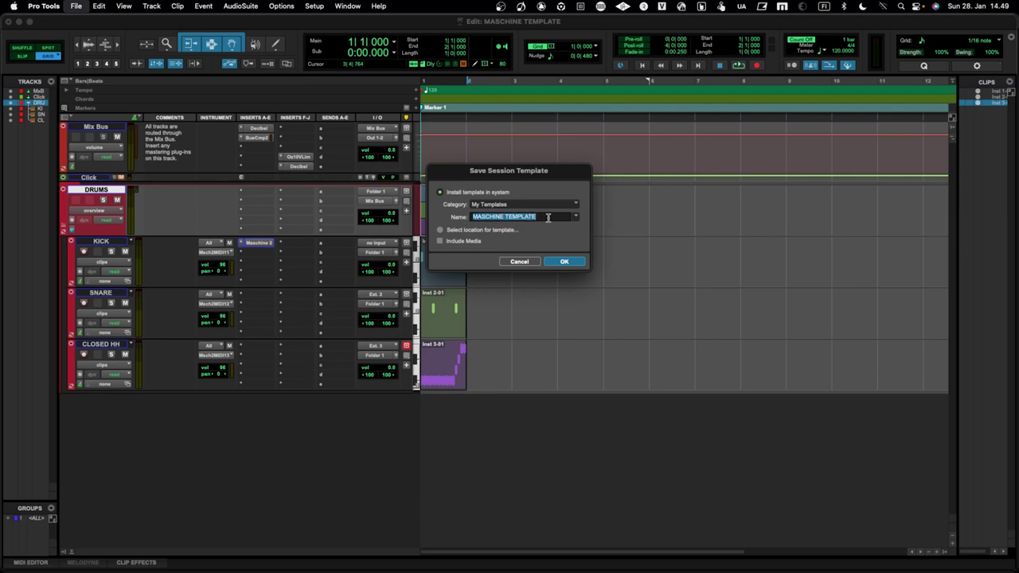
pyautogui.press('BackSpace')
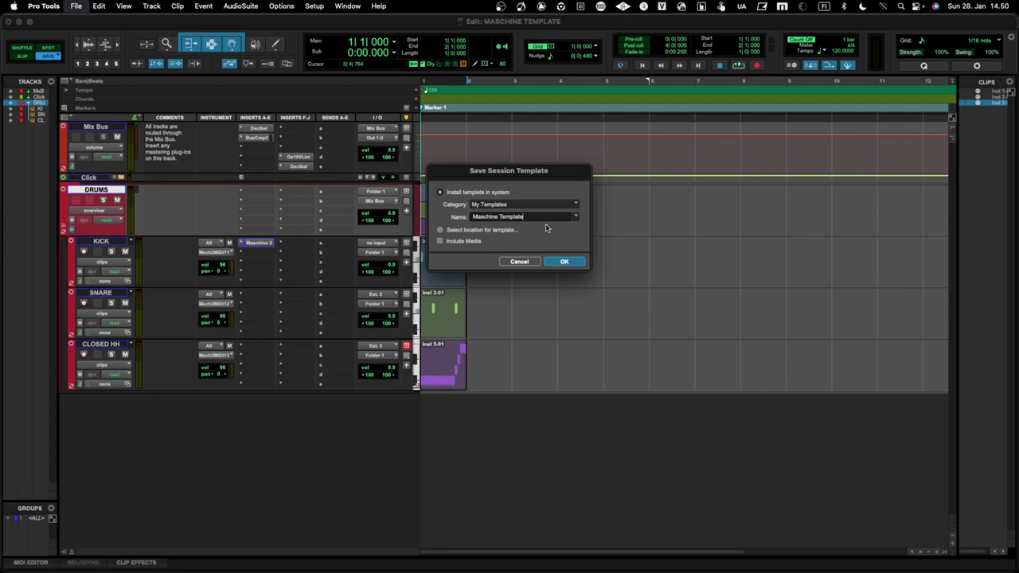
pyautogui.click(501, 205)
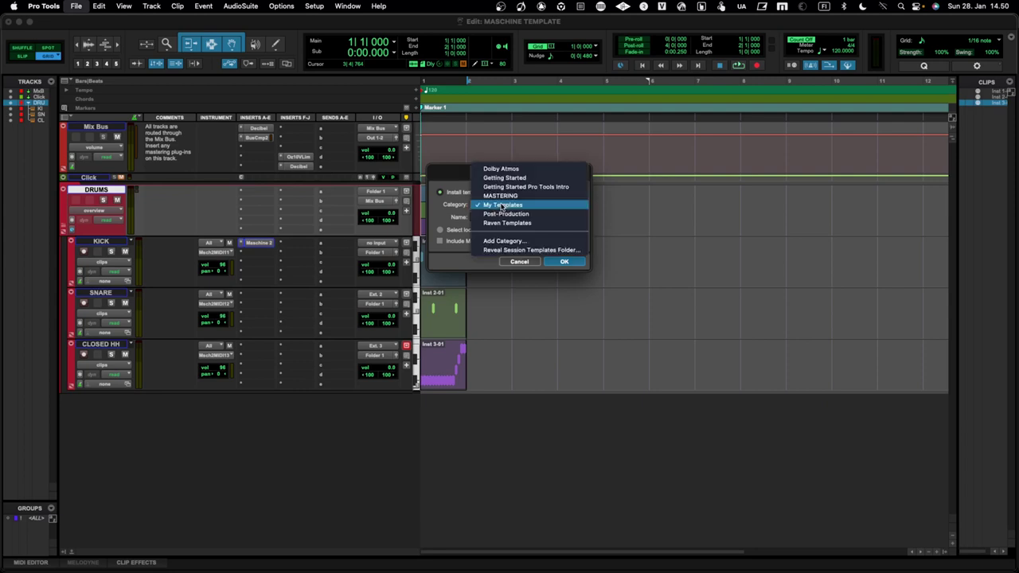
pyautogui.click(510, 206)
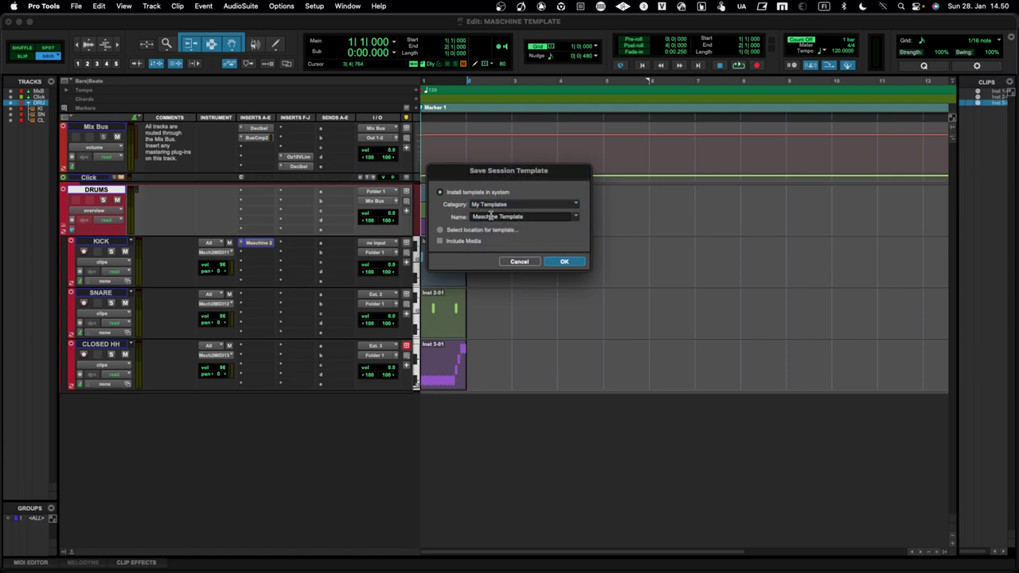
pyautogui.click(575, 265)
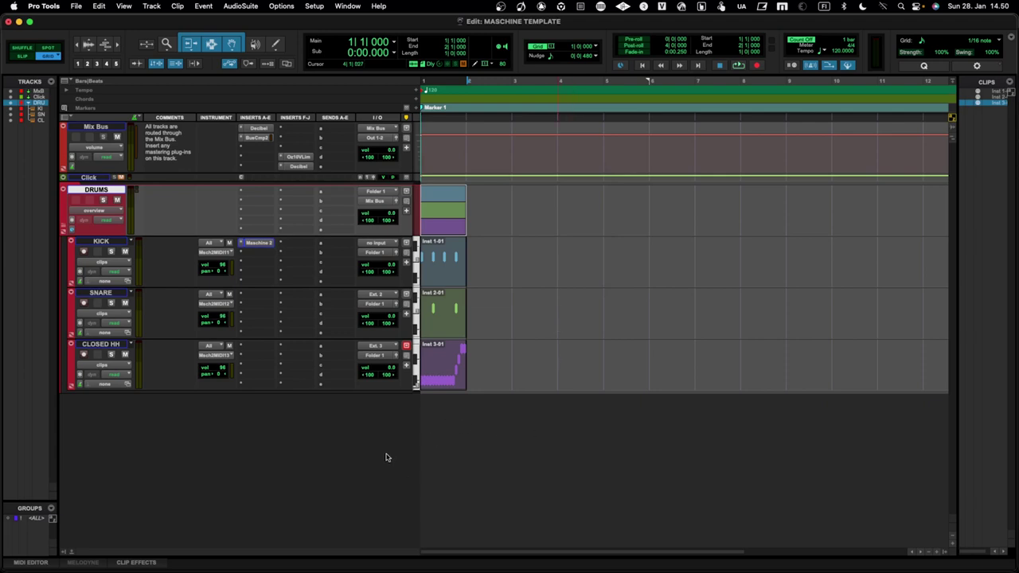
# - Close the MASCHINE TEMPLATE session without saving its changes
pyautogui.click(77, 7)
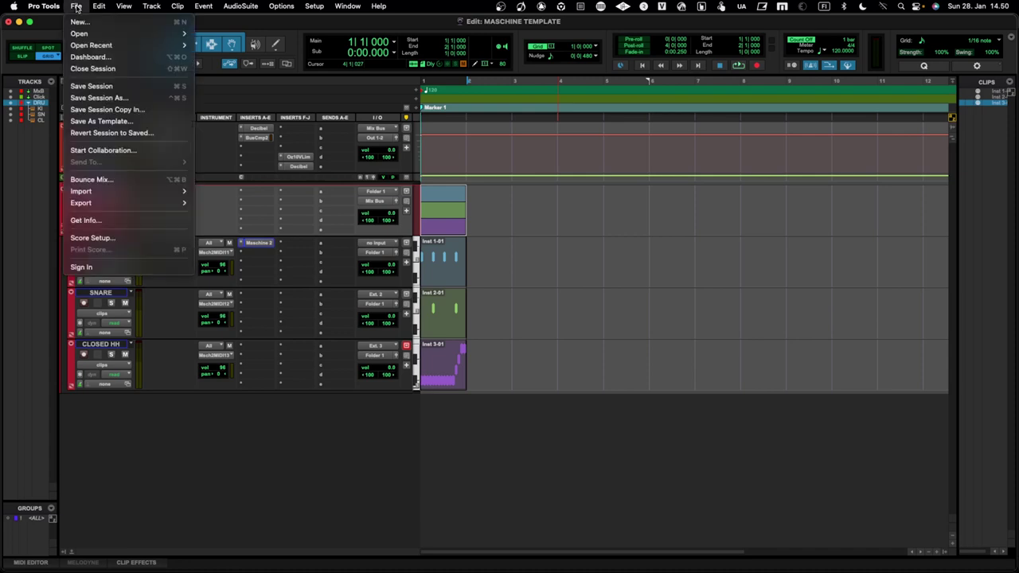
pyautogui.click(92, 68)
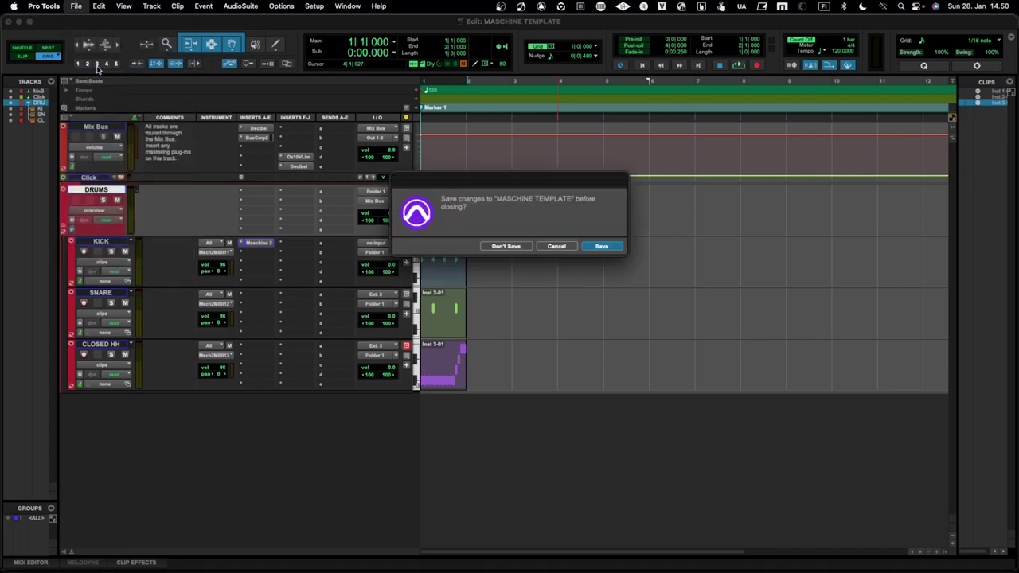
pyautogui.click(503, 248)
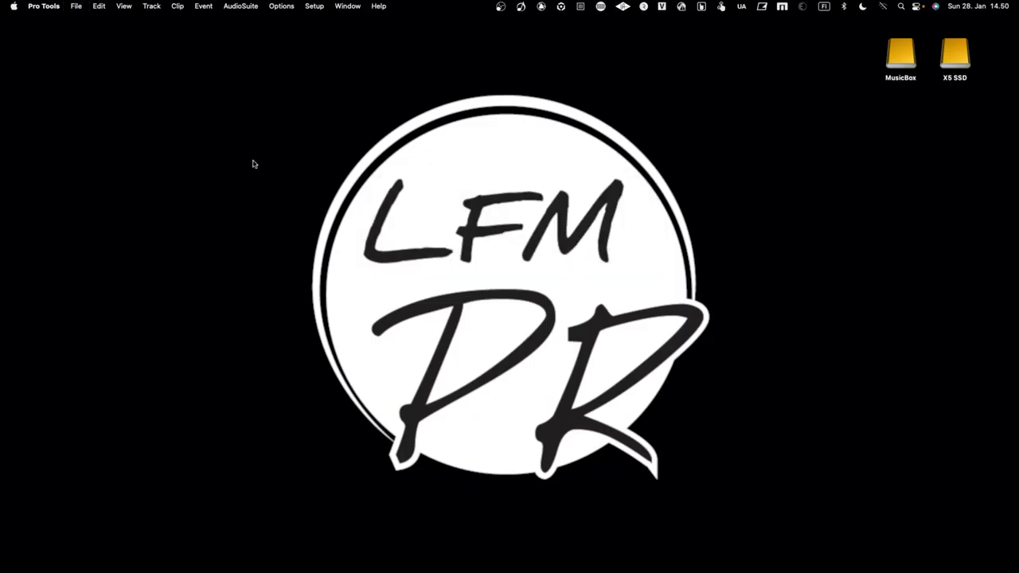
# - Start a new session based on Maschine Template from the My Templates group
pyautogui.click(77, 6)
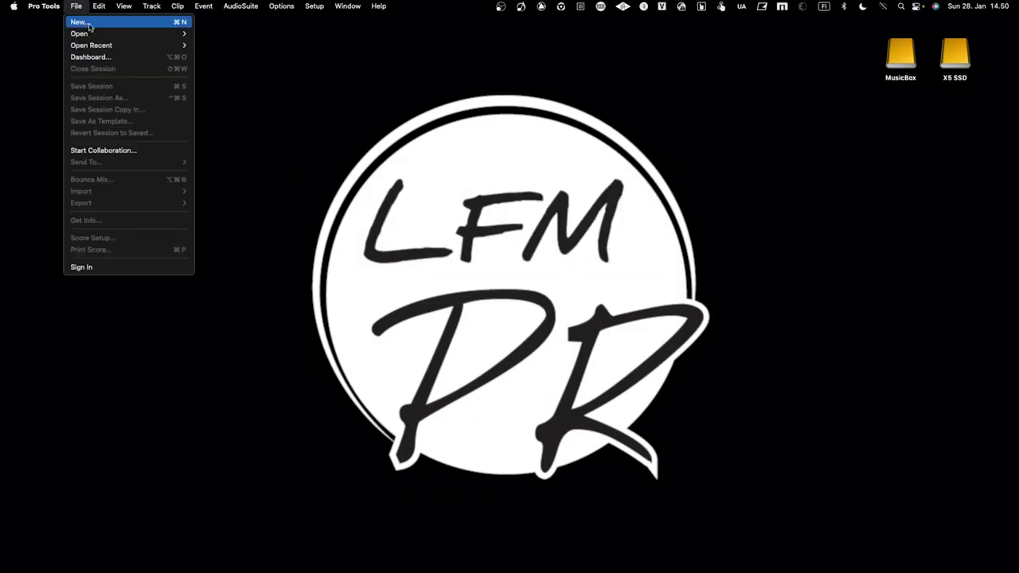
pyautogui.click(80, 23)
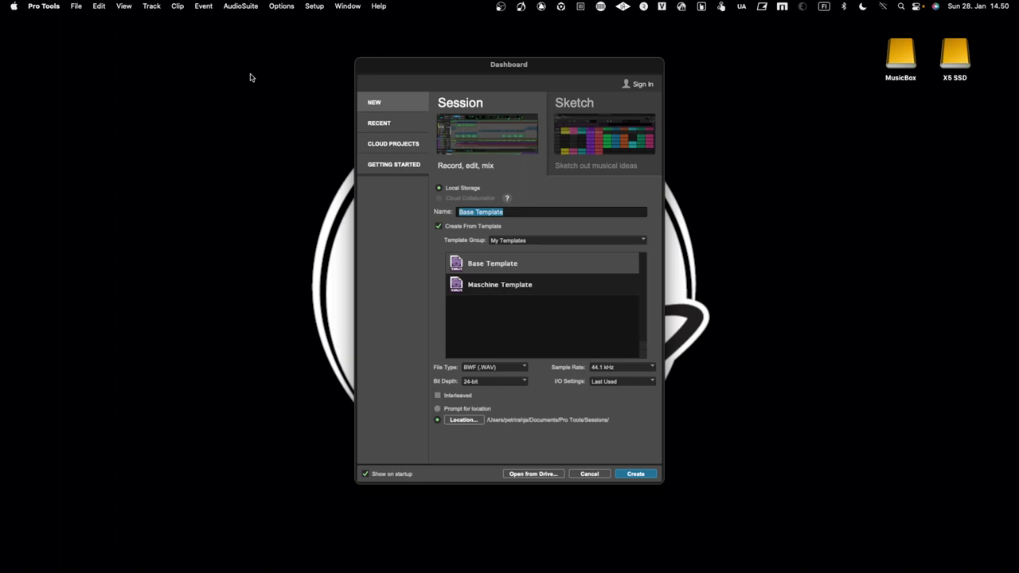
pyautogui.click(510, 287)
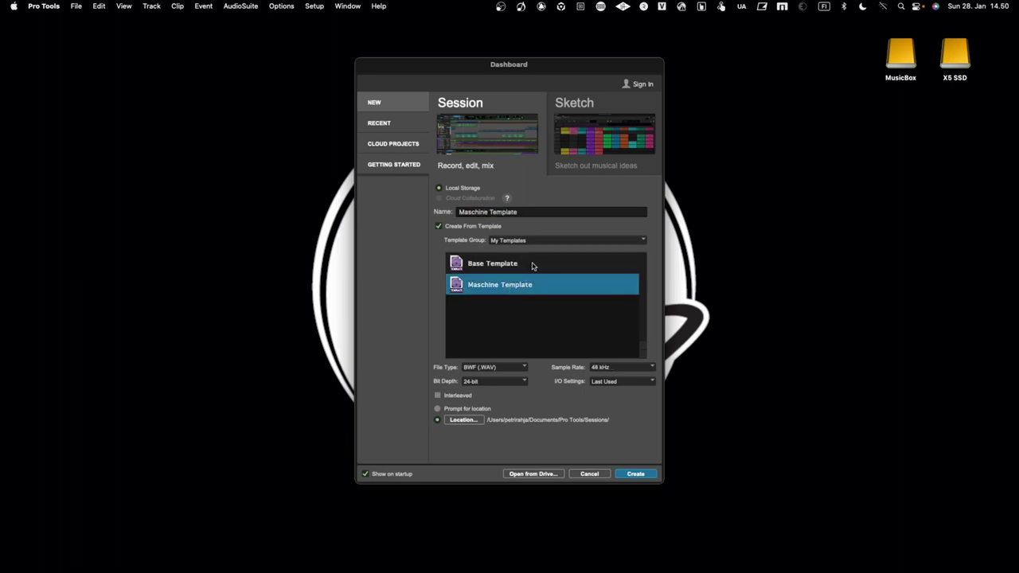
# - Replace the new session's default name with My beat
pyautogui.click(527, 212)
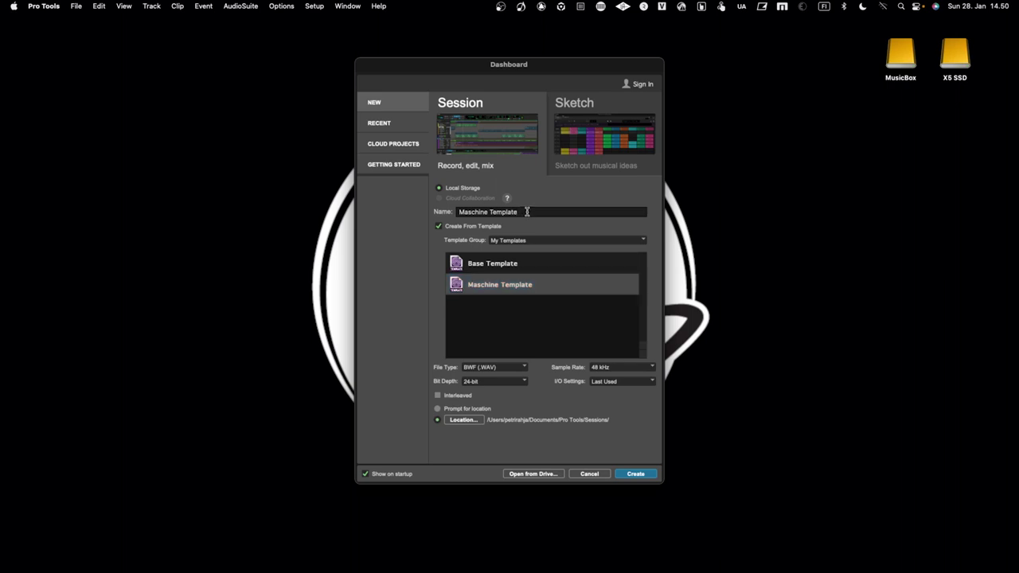
pyautogui.press('BackSpace')
pyautogui.press('BackSpace')
pyautogui.press('BackSpace')
pyautogui.press('BackSpace')
pyautogui.press('BackSpace')
pyautogui.press('BackSpace')
pyautogui.press('BackSpace')
pyautogui.press('BackSpace')
pyautogui.press('BackSpace')
pyautogui.press('BackSpace')
pyautogui.press('BackSpace')
pyautogui.press('BackSpace')
pyautogui.press('BackSpace')
pyautogui.press('BackSpace')
pyautogui.press('BackSpace')
pyautogui.press('BackSpace')
pyautogui.write('My beat')
# - Reselect Maschine Template among the templates and try to create the session under the template's own name
pyautogui.click(537, 270)
pyautogui.click(537, 285)
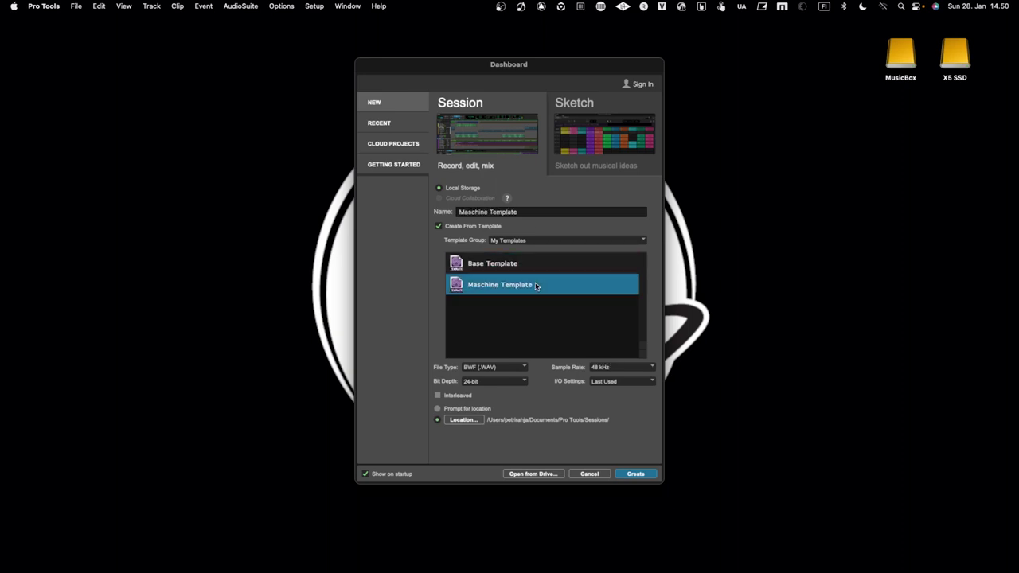
pyautogui.click(537, 267)
pyautogui.click(534, 284)
pyautogui.click(636, 474)
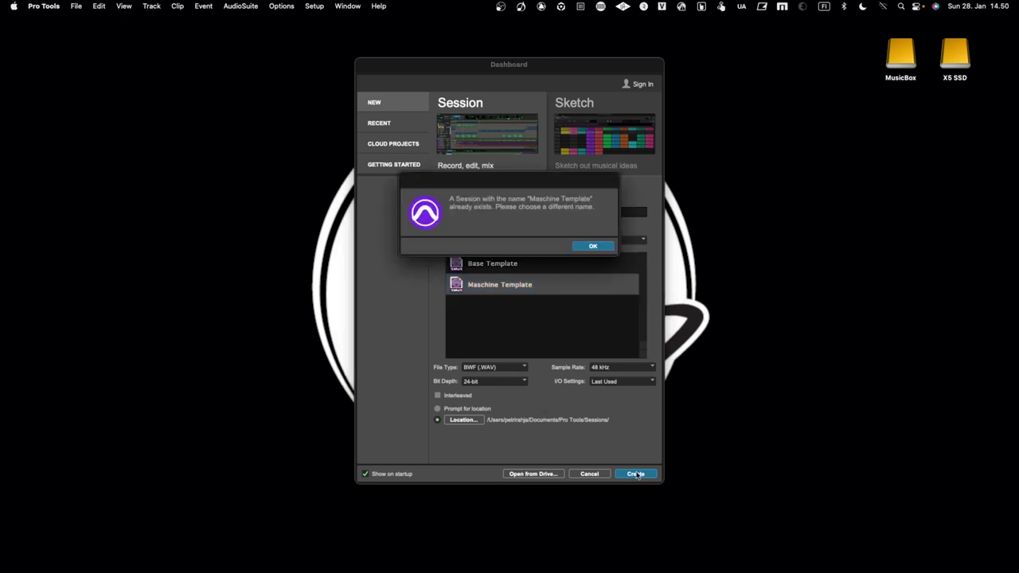
pyautogui.click(589, 249)
# - Name the new session My beat and create it from Maschine Template
pyautogui.tripleClick(537, 211)
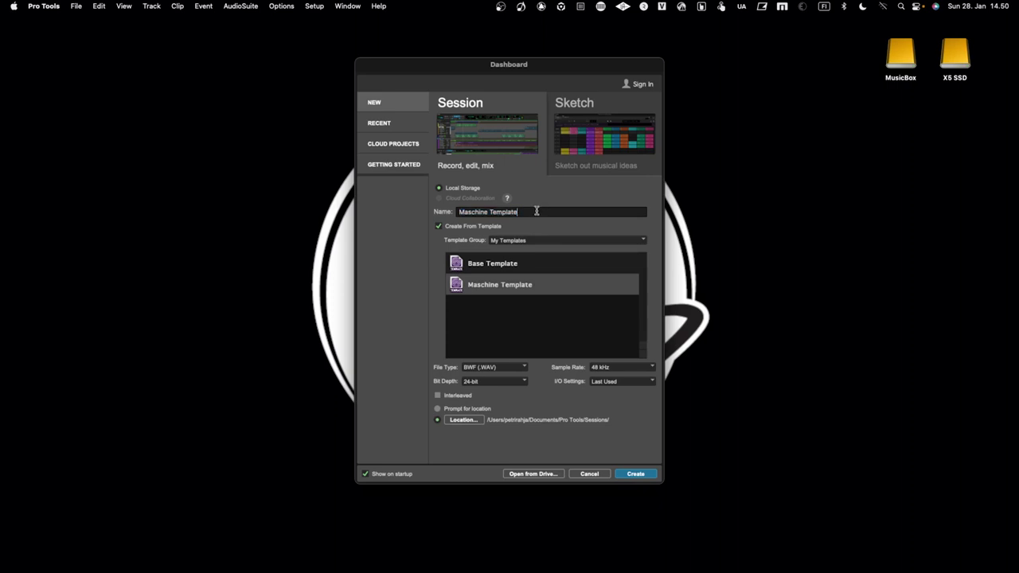
pyautogui.write('My beat')
pyautogui.press('Return')
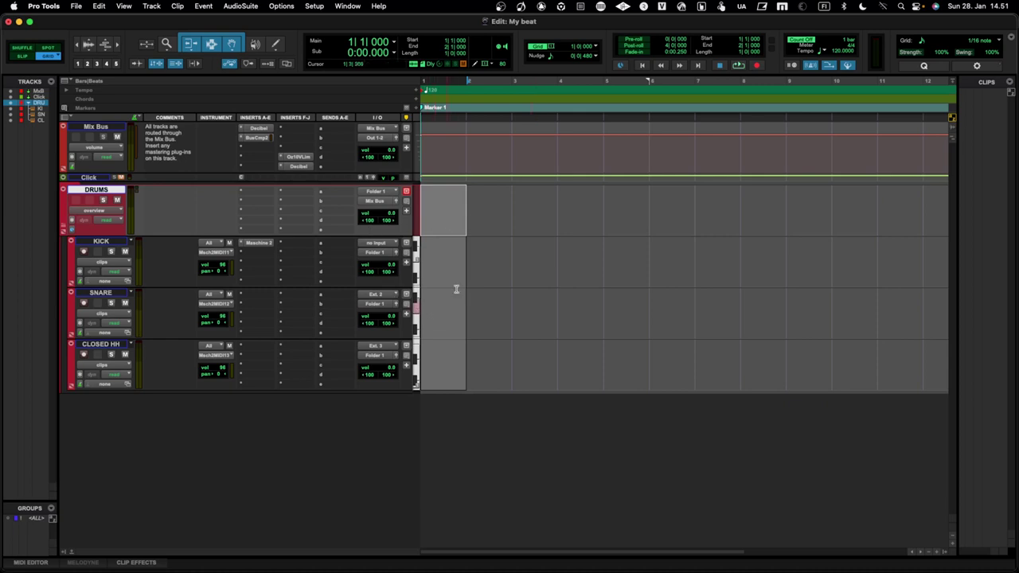
# - Open Maschine 2 on the KICK track and audition its stored patterns, switching from Pattern 1 to Pattern 2 during playback
pyautogui.click(446, 333)
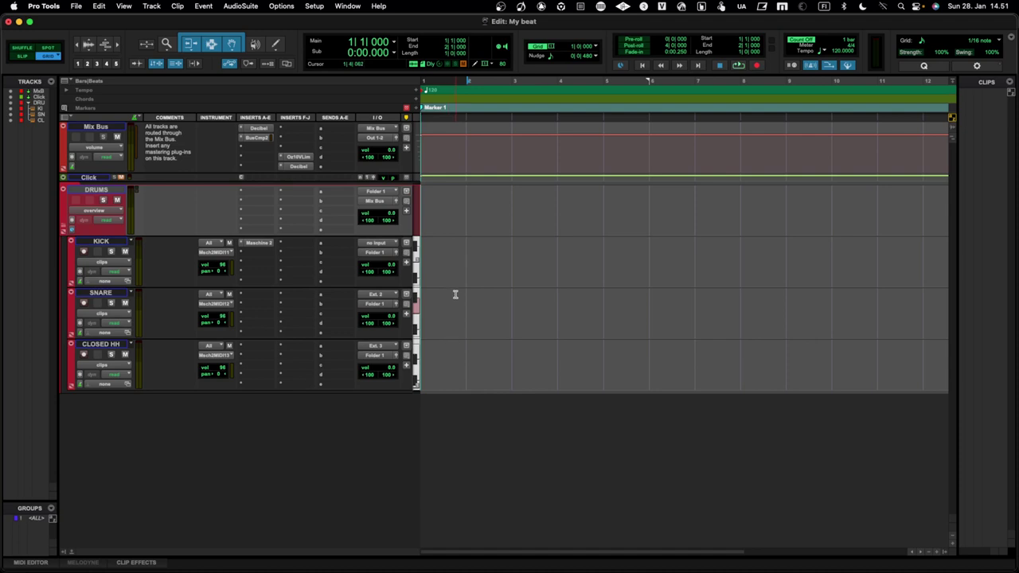
pyautogui.click(256, 244)
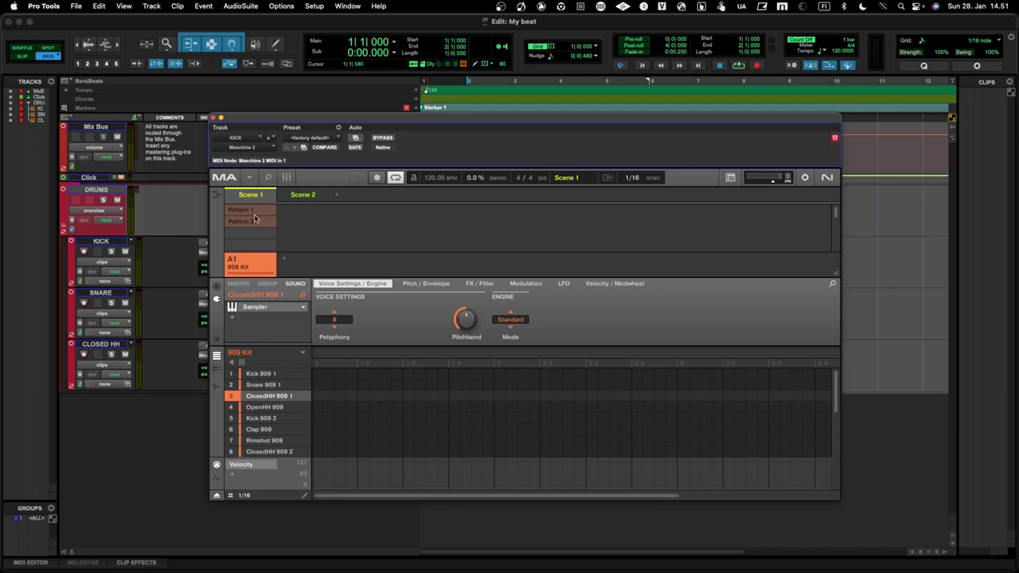
pyautogui.click(252, 210)
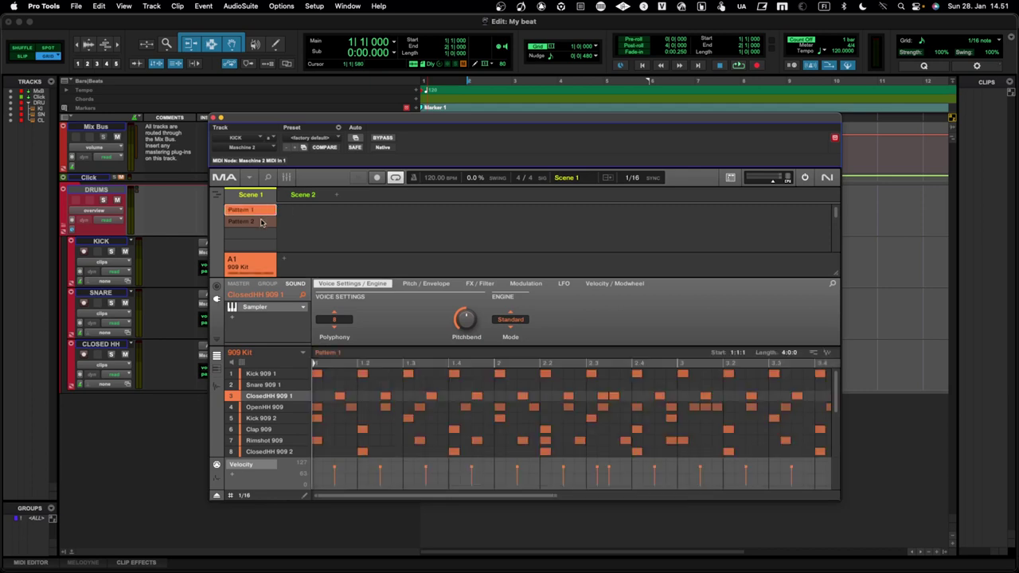
pyautogui.press('space')
pyautogui.click(259, 223)
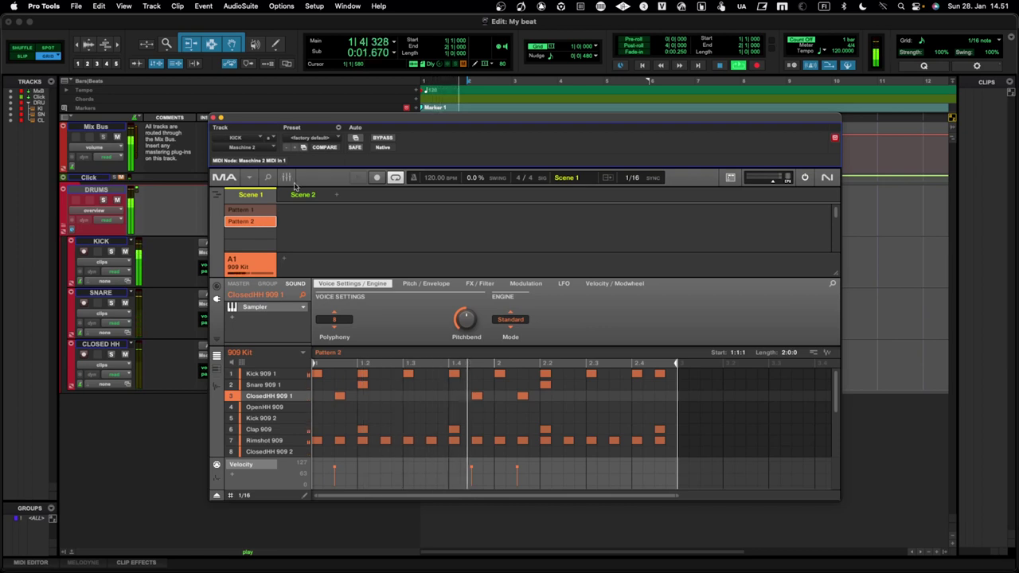
pyautogui.moveTo(314, 120); pyautogui.dragTo(387, 122)
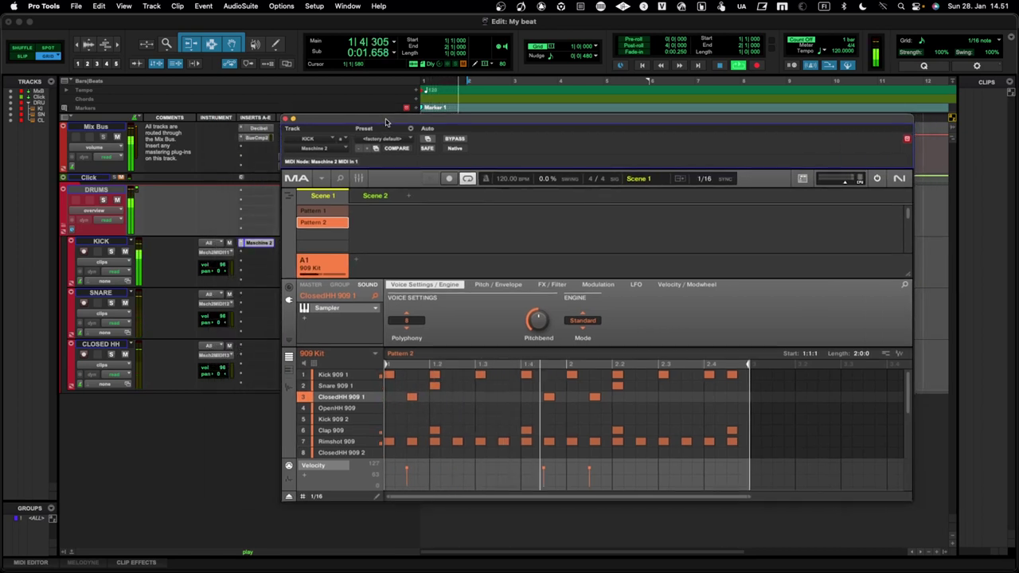
pyautogui.press('space')
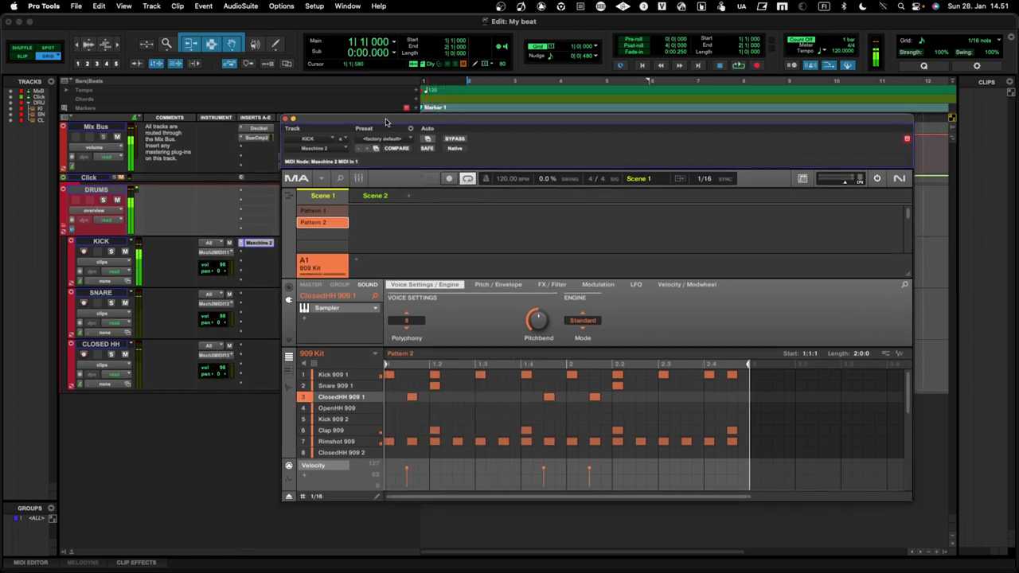
# - Deactivate the patterns in Maschine's Scene 1 so that none is active, and close the plug-in window
pyautogui.click(321, 210)
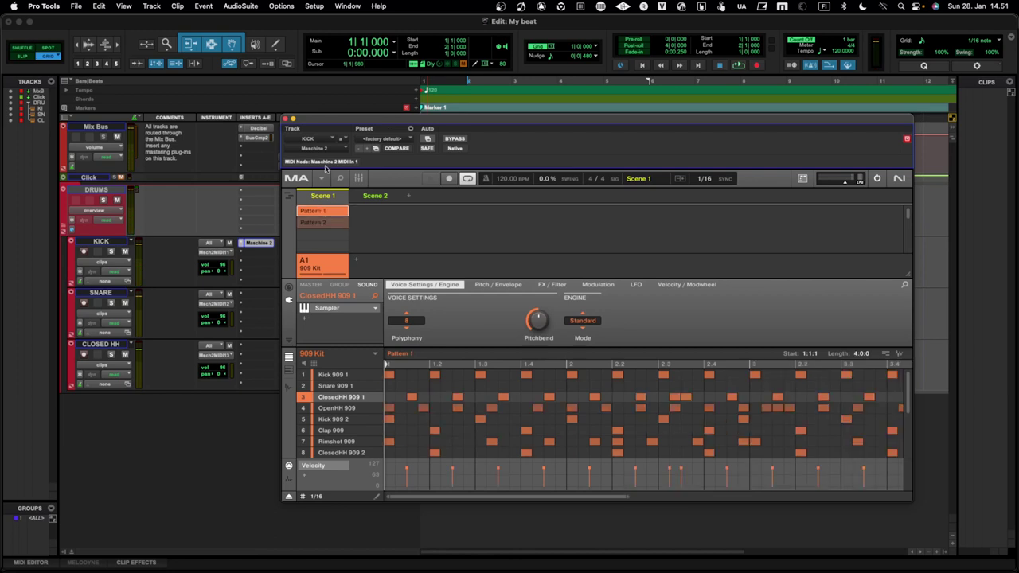
pyautogui.click(321, 211)
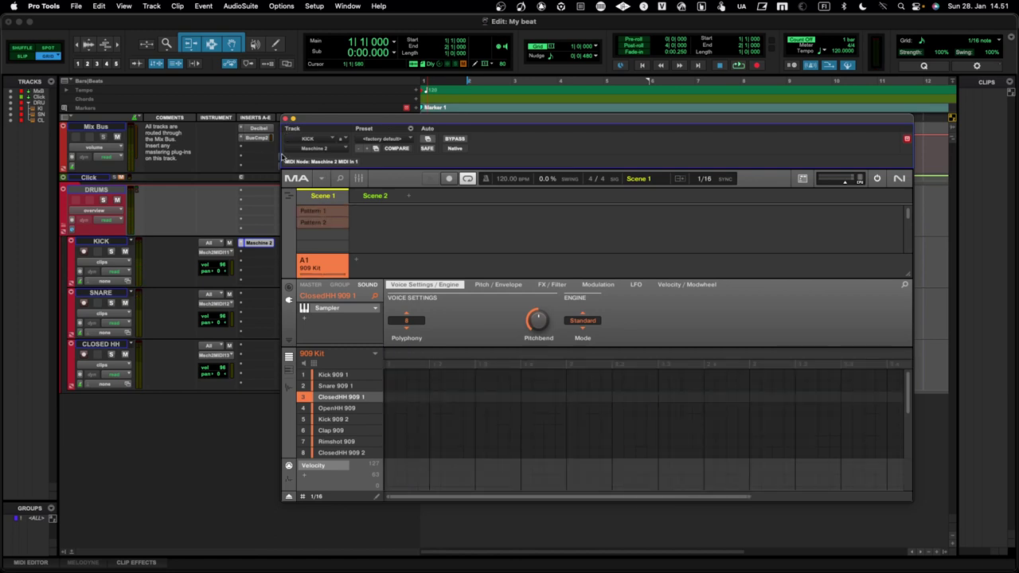
pyautogui.click(285, 118)
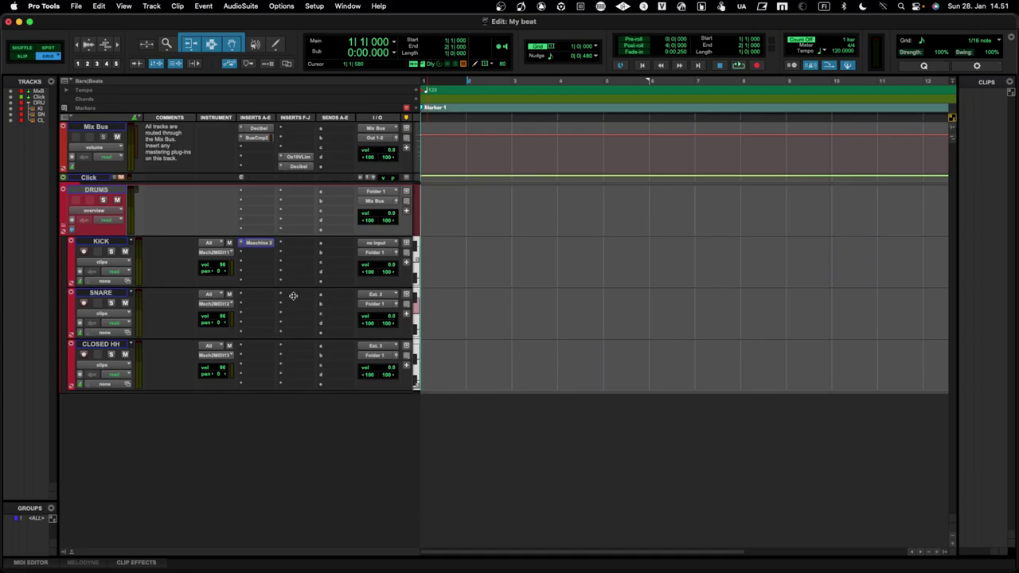